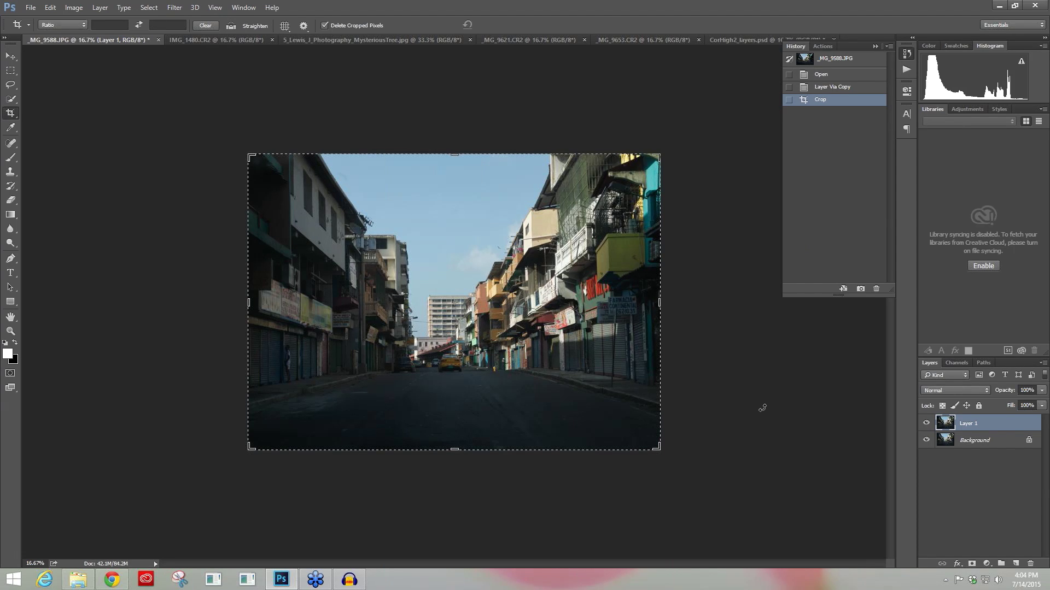
Select the duplicated Layer 1 above the background and launch the Topaz Adjust 5 filter on it
click(976, 441)
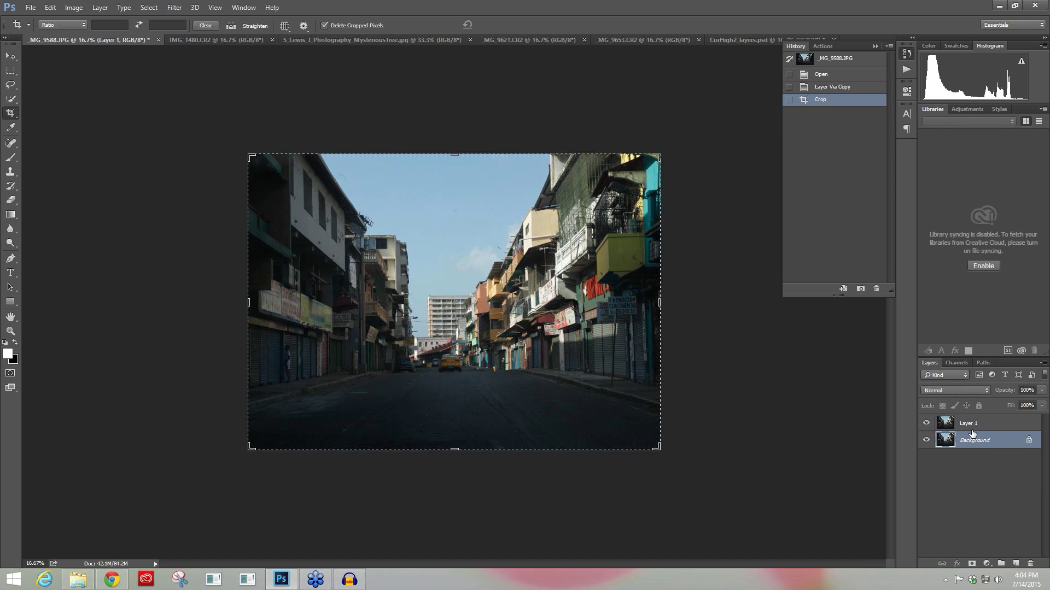
click(969, 426)
click(174, 7)
mouse_move(218, 236)
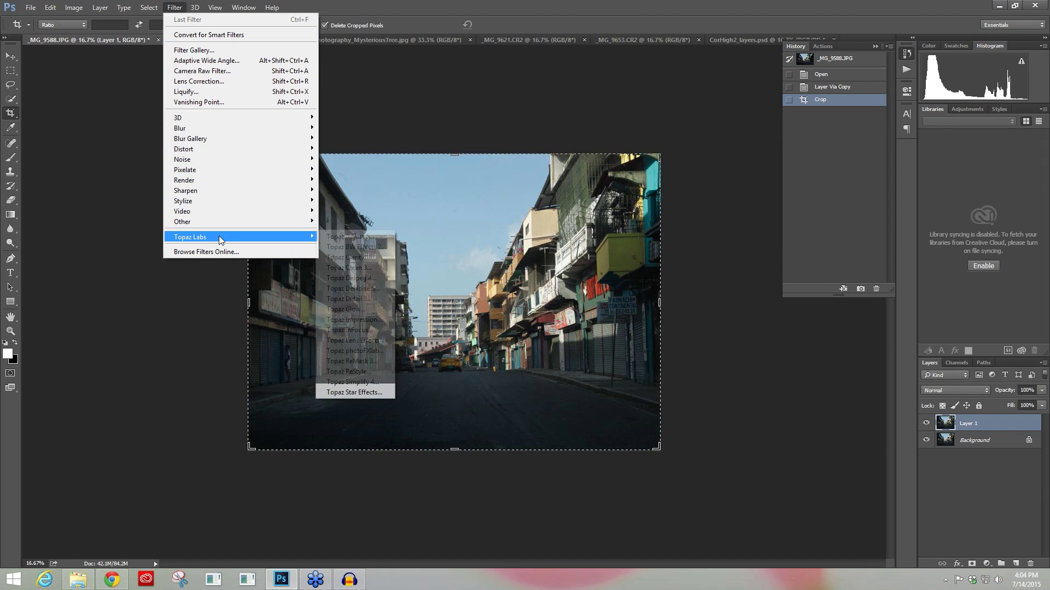
click(369, 239)
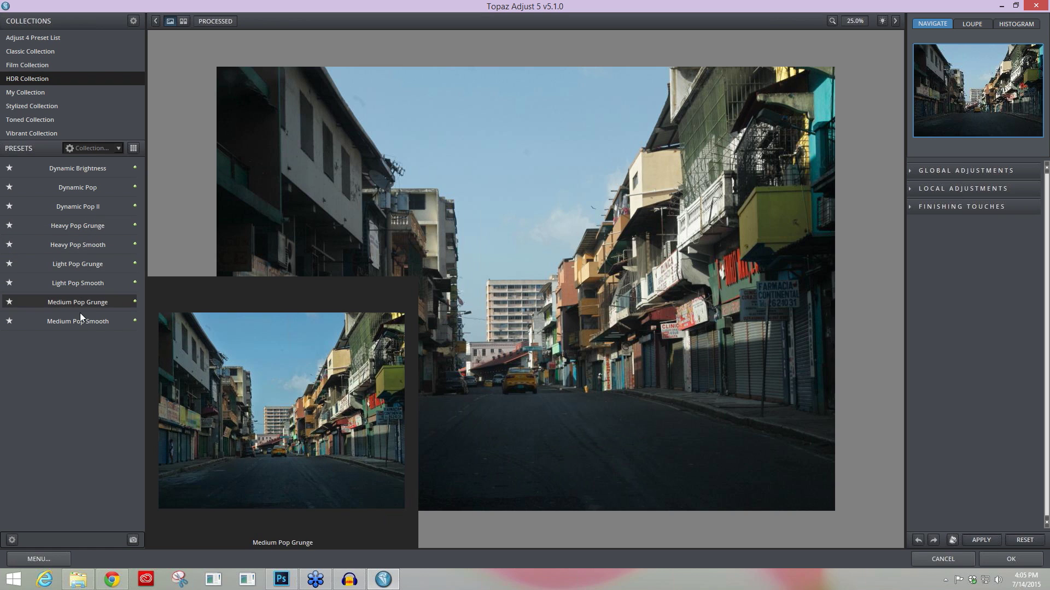
Browse the HDR Collection presets as a thumbnail grid, pick Light Pop Grunge, and compare the processed photo with the original
click(132, 150)
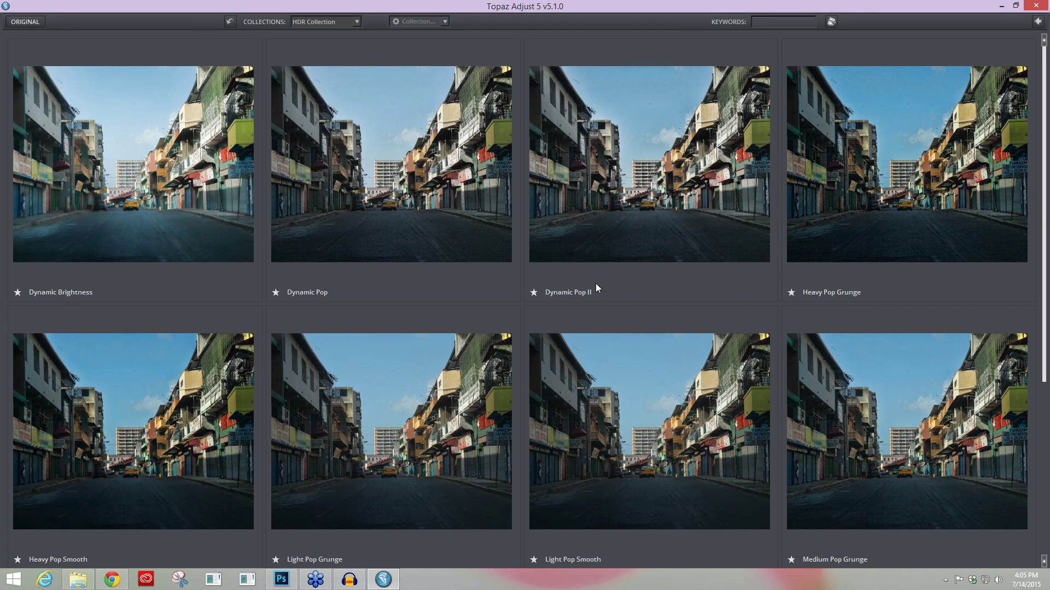
scroll(595, 287, down, 3)
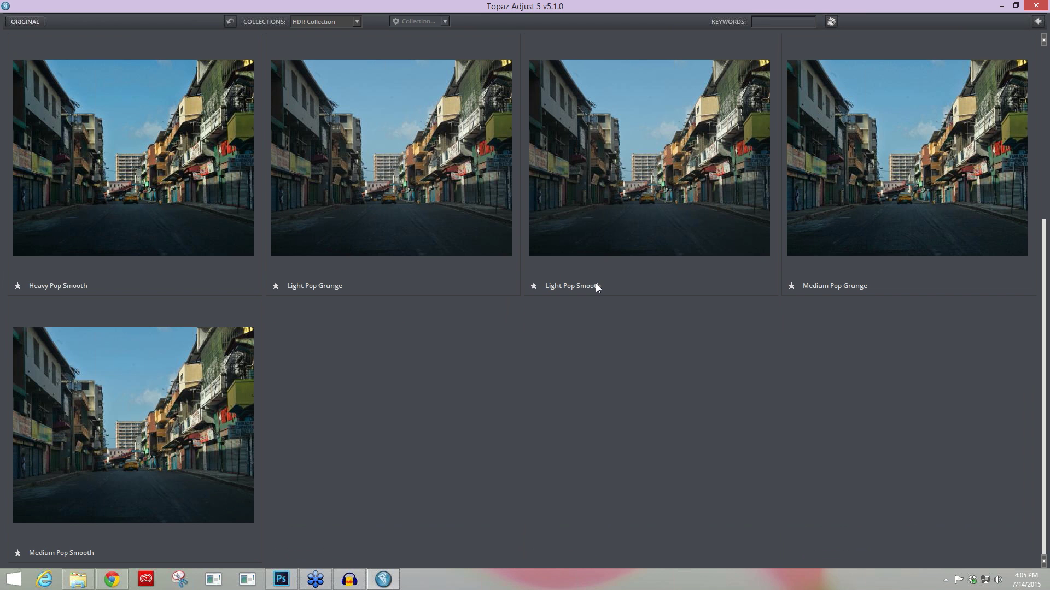
scroll(595, 283, up, 2)
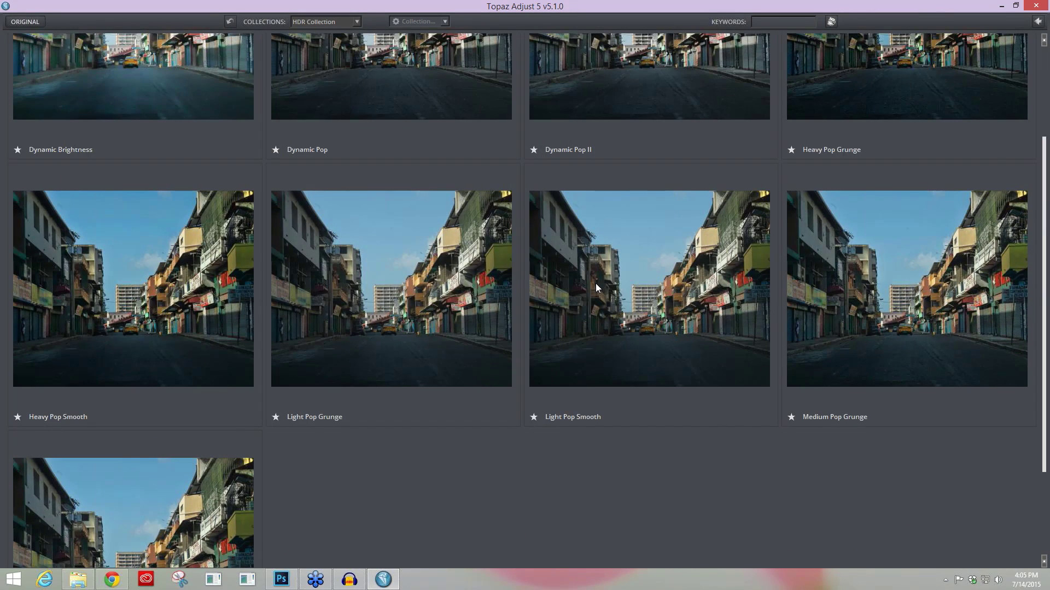
scroll(596, 283, up, 2)
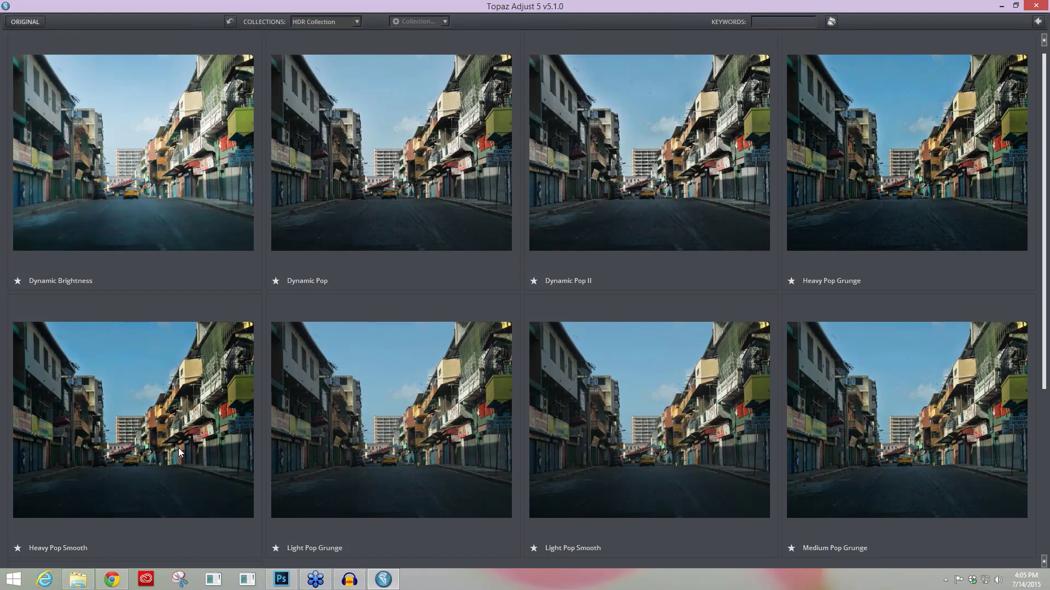
click(294, 393)
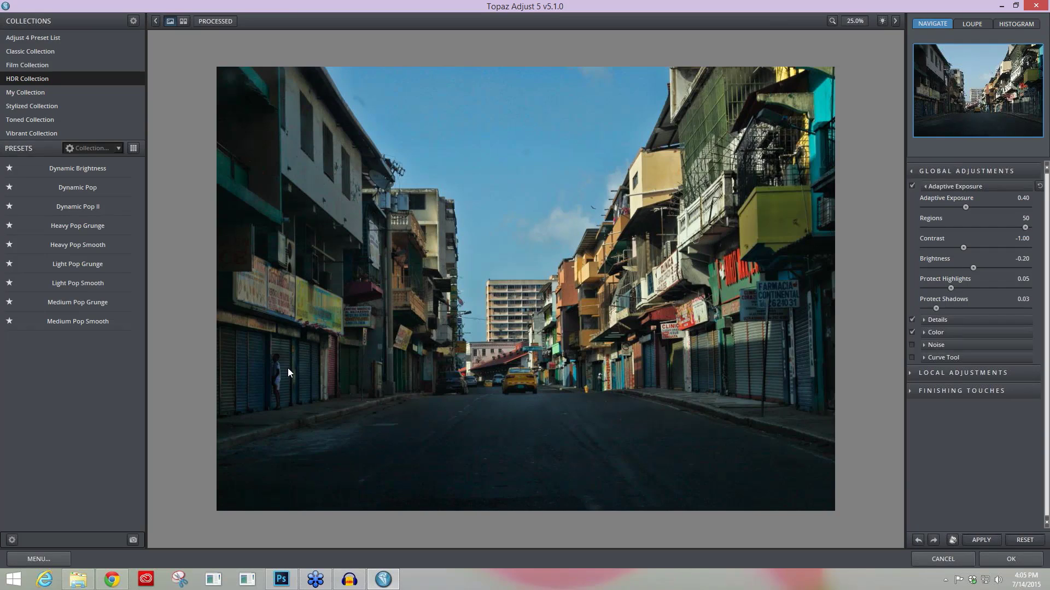
click(569, 339)
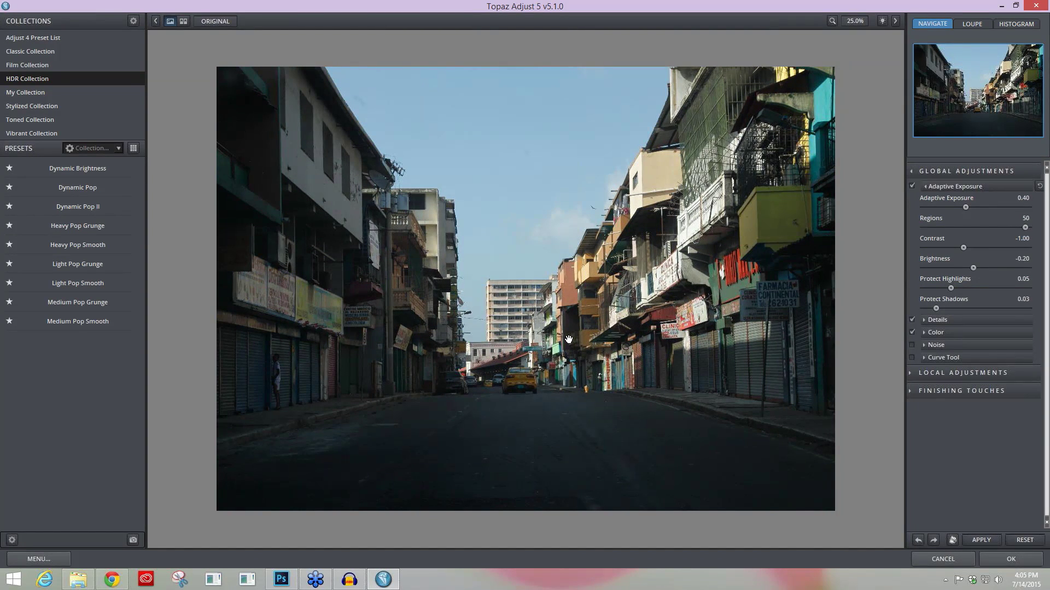
click(568, 339)
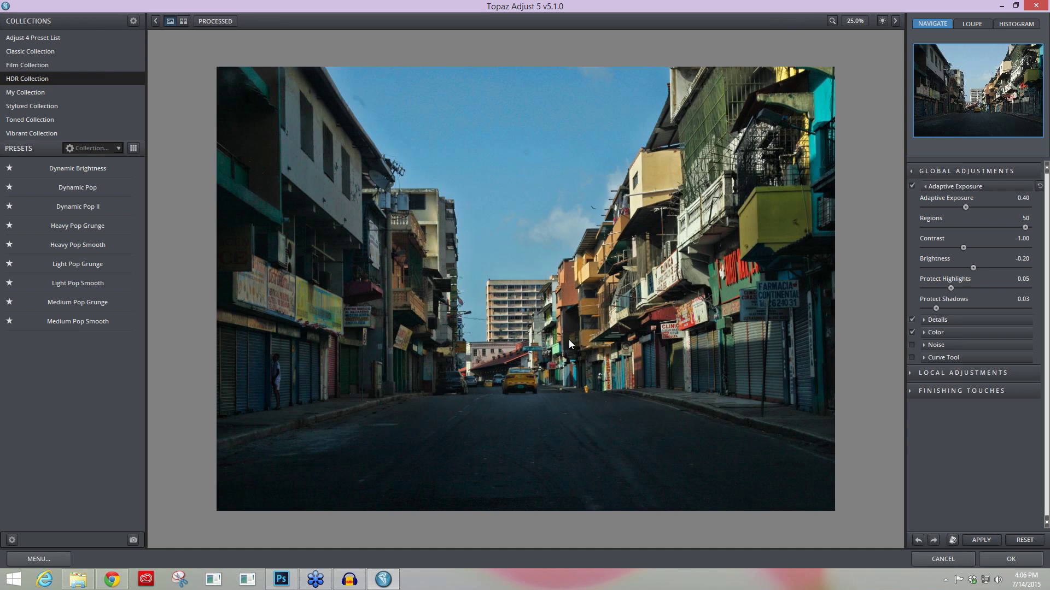
click(569, 340)
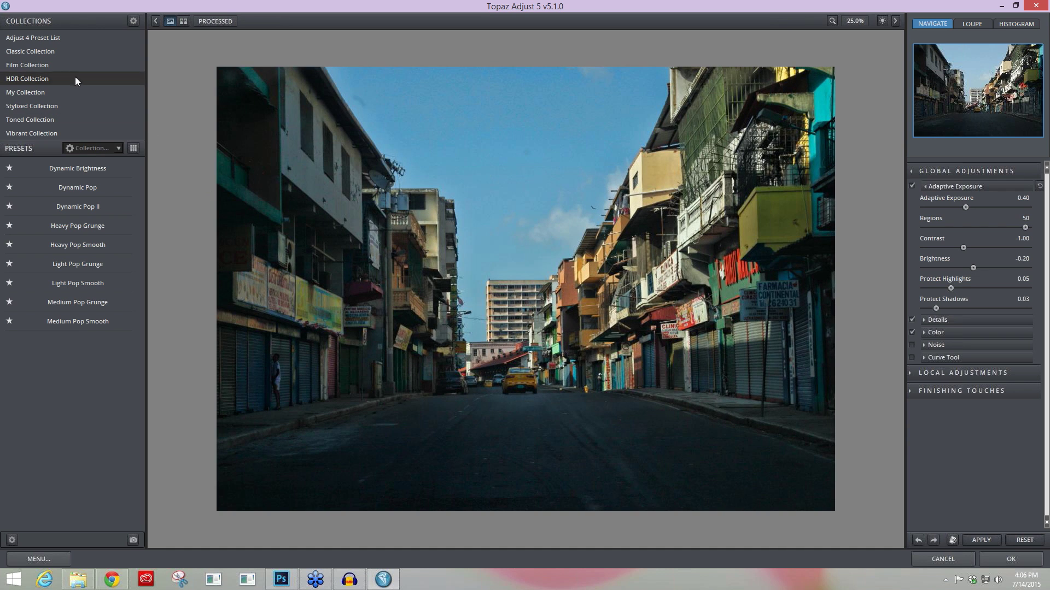
Browse the Film Collection presets as a thumbnail grid and give the street photo a cool blue, vignetted film preset
click(29, 66)
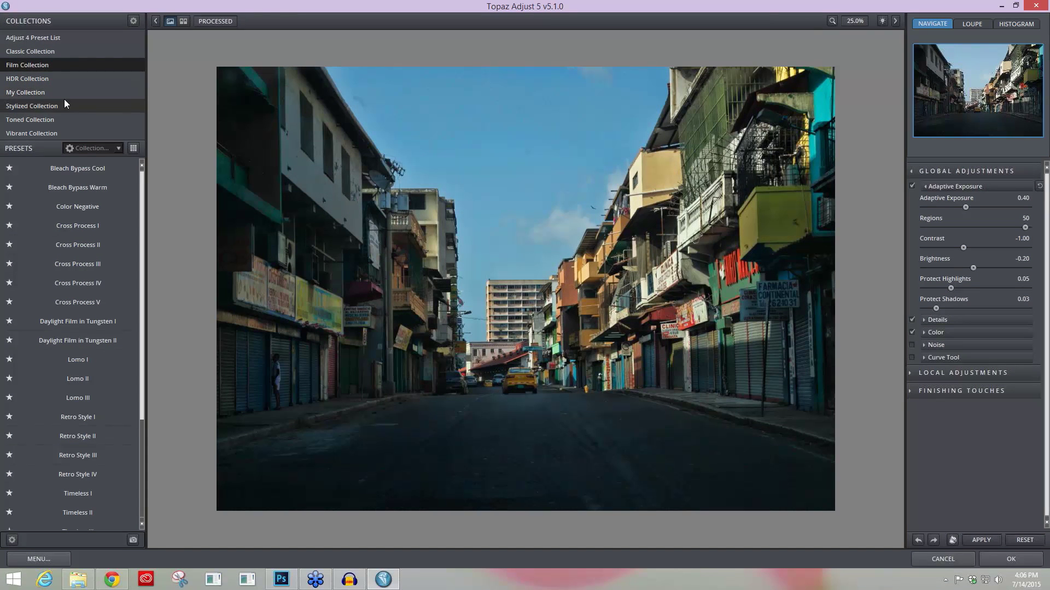
click(130, 187)
click(133, 149)
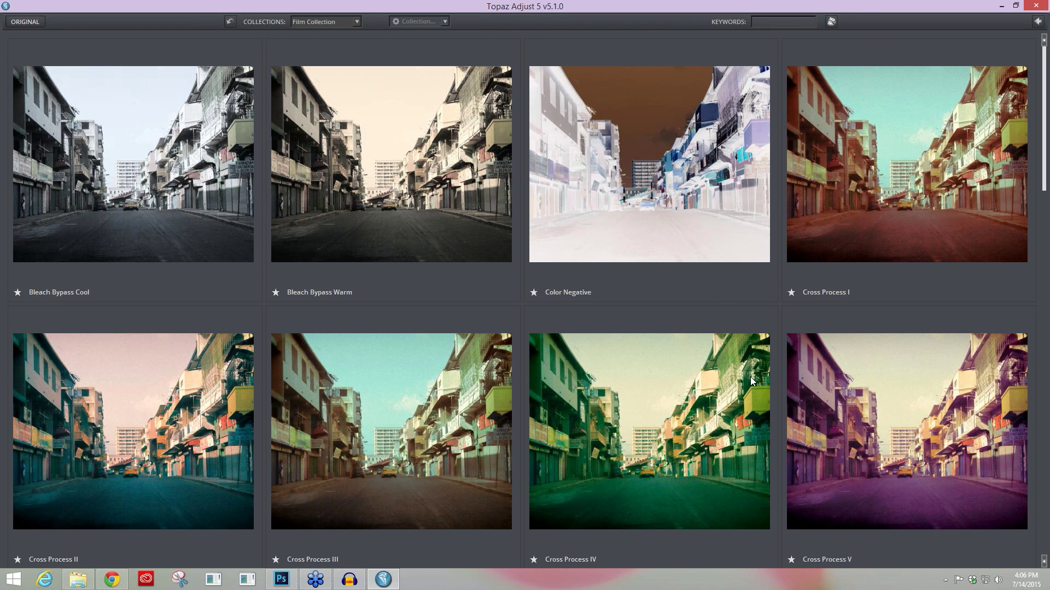
scroll(752, 381, down, 3)
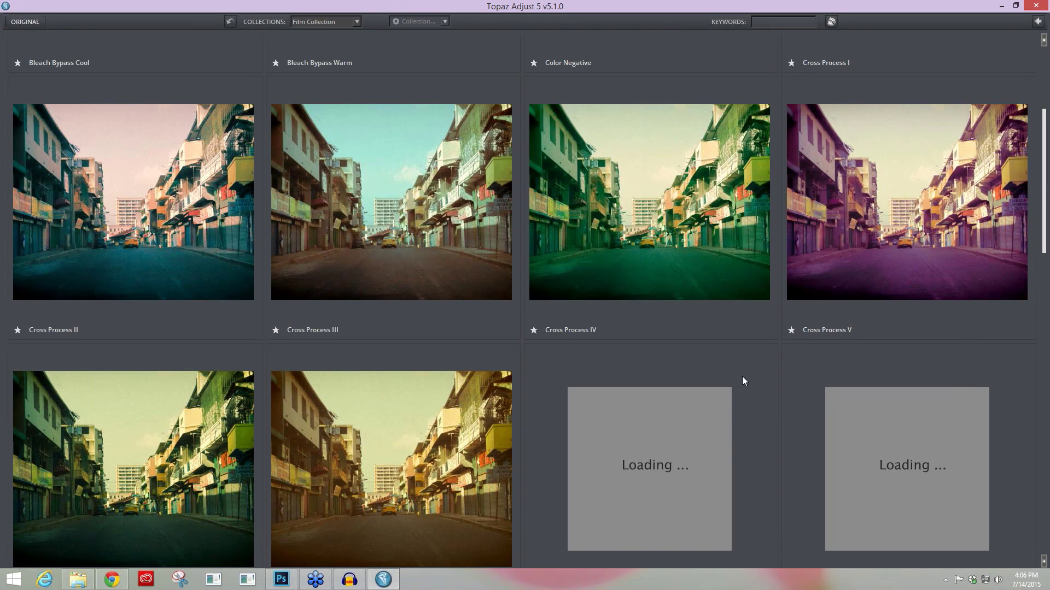
scroll(743, 376, down, 2)
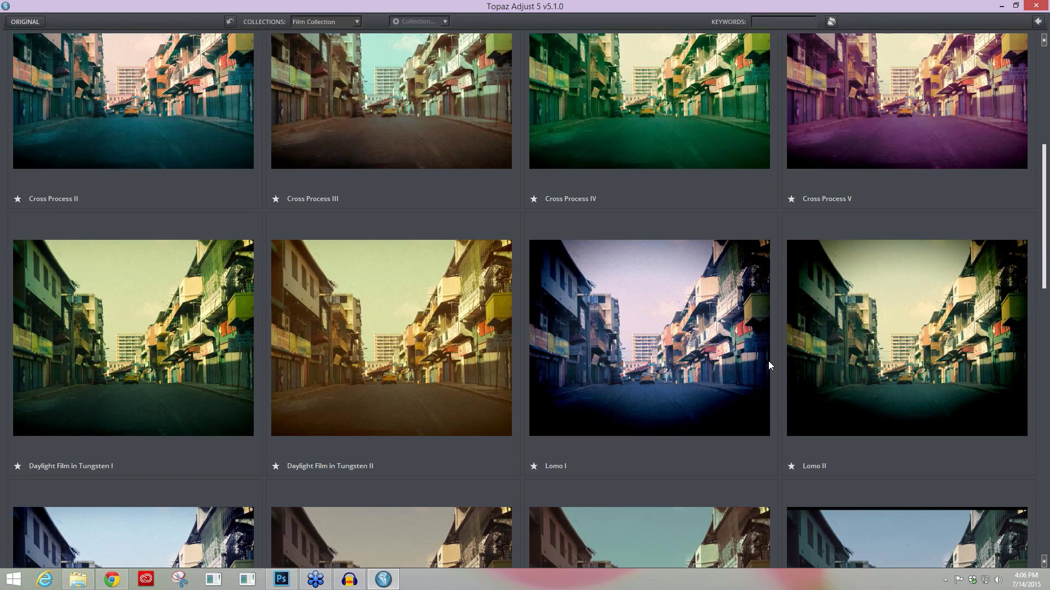
scroll(769, 361, down, 3)
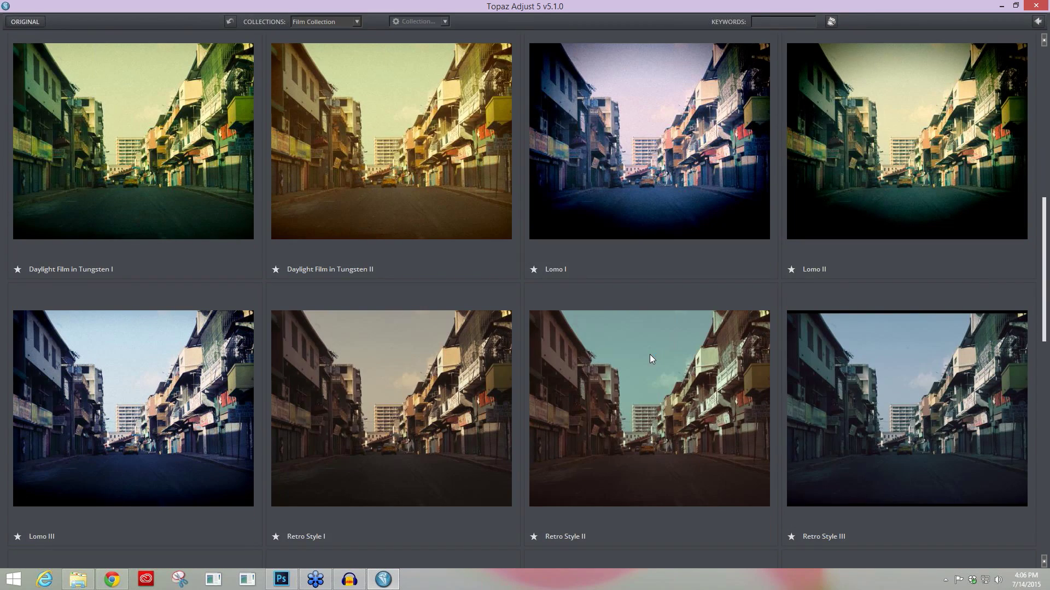
click(675, 398)
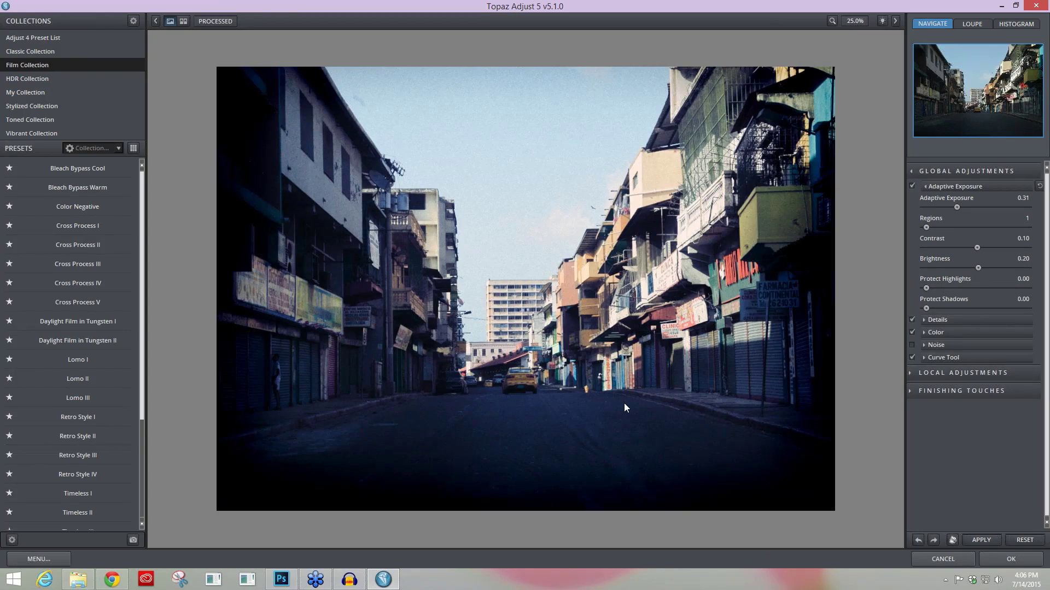
click(12, 540)
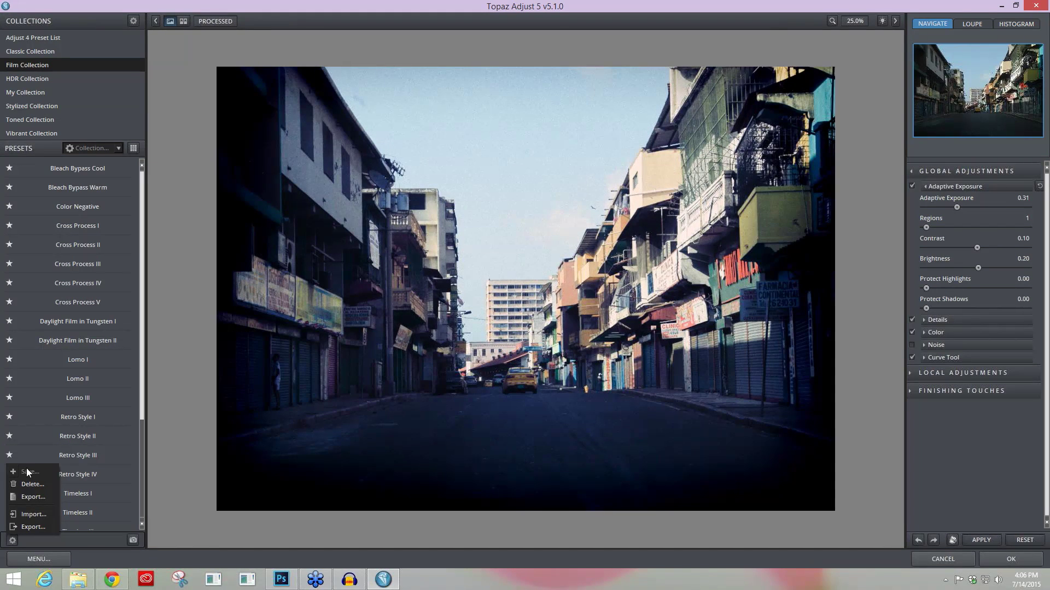
click(50, 559)
click(48, 560)
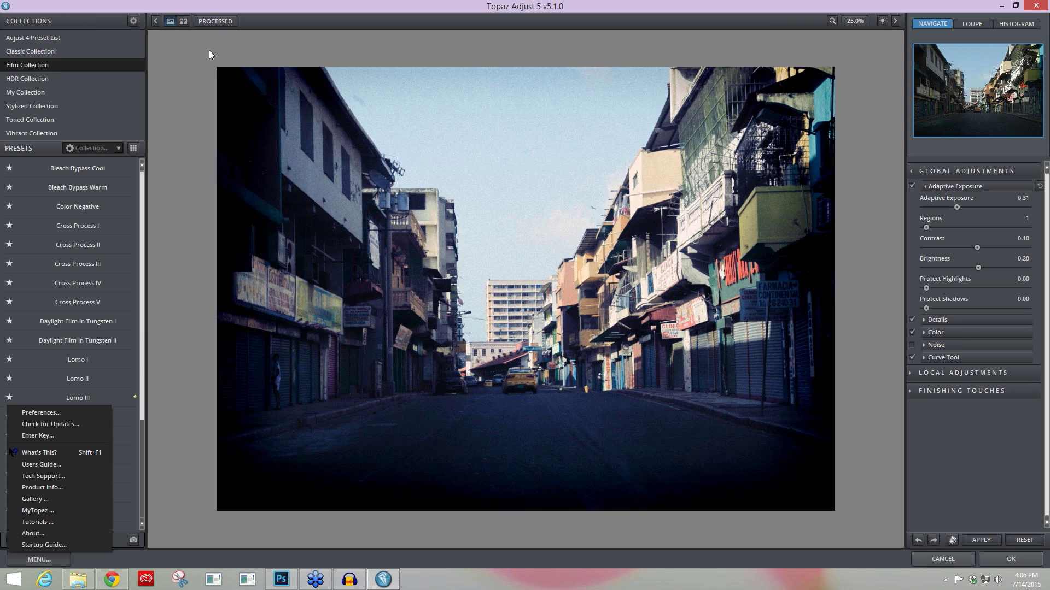
click(172, 291)
click(172, 291)
Set the Adaptive Exposure Regions to 41 in the side-by-side before/after preview, check the whole street, and return to the single view
click(173, 292)
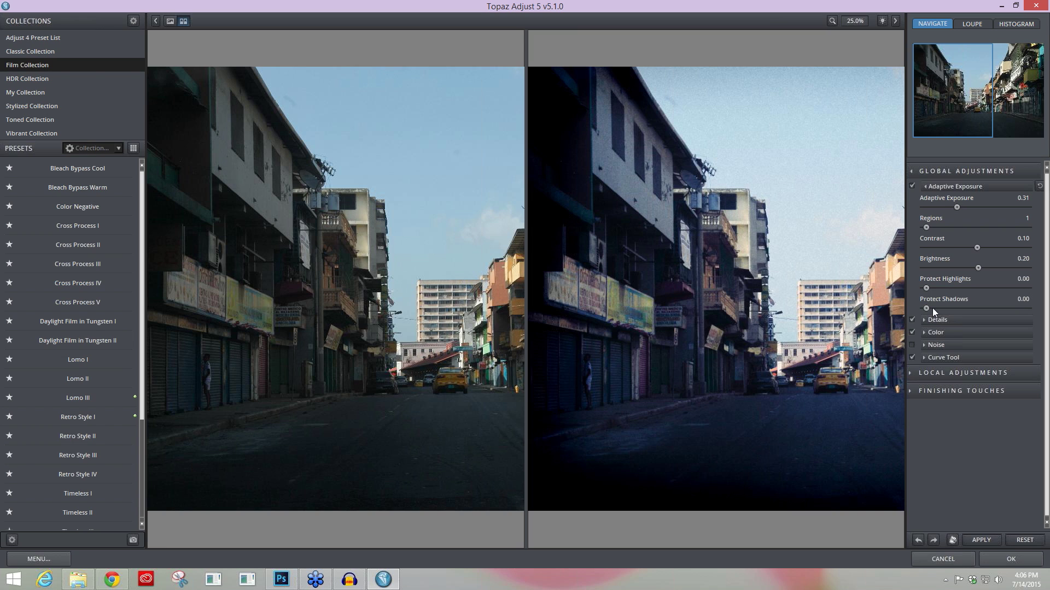
drag(926, 227, 1007, 232)
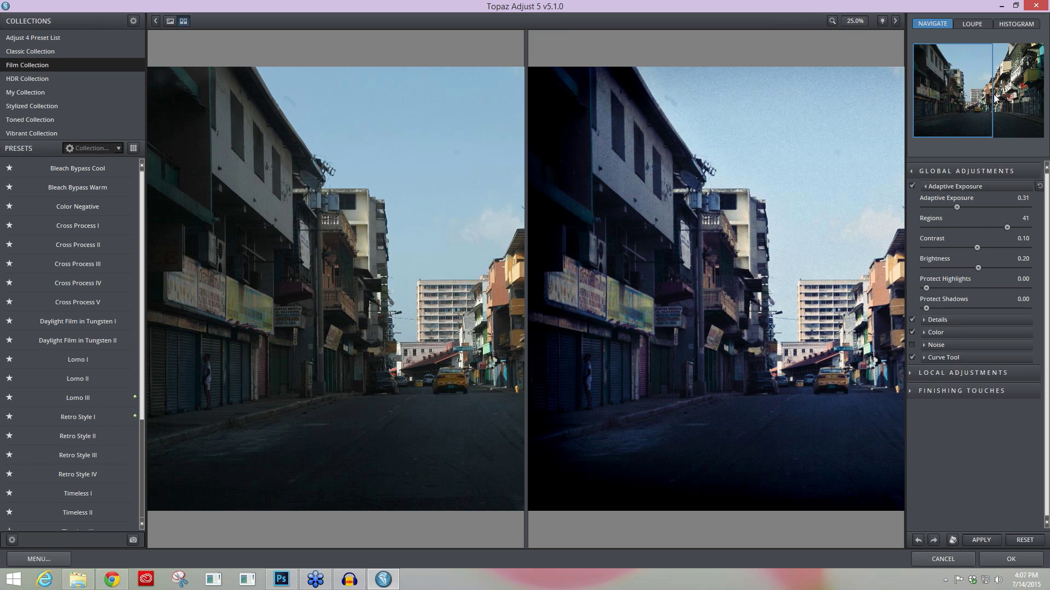
click(975, 120)
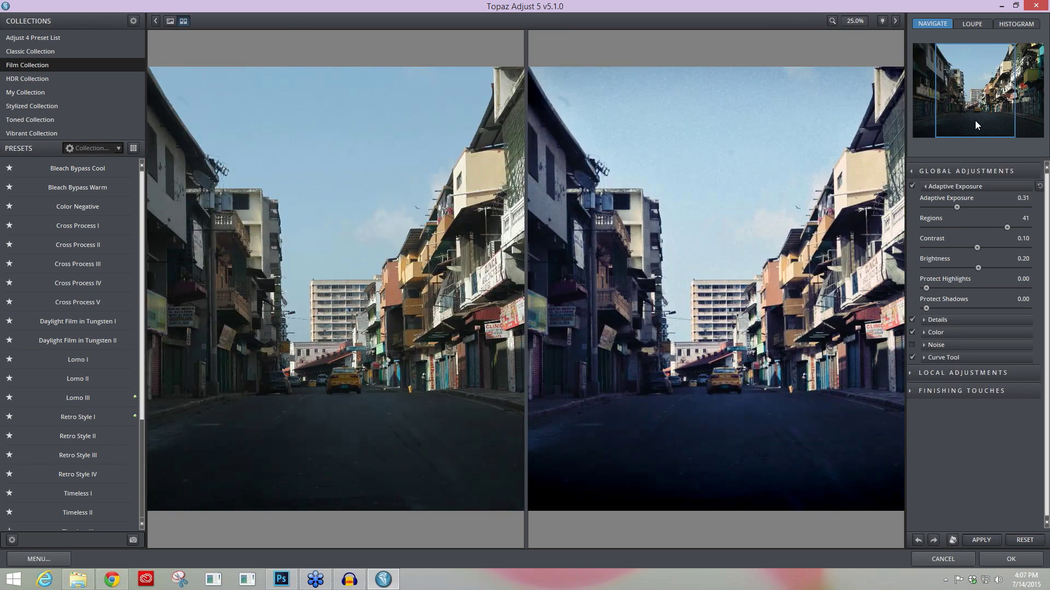
click(984, 120)
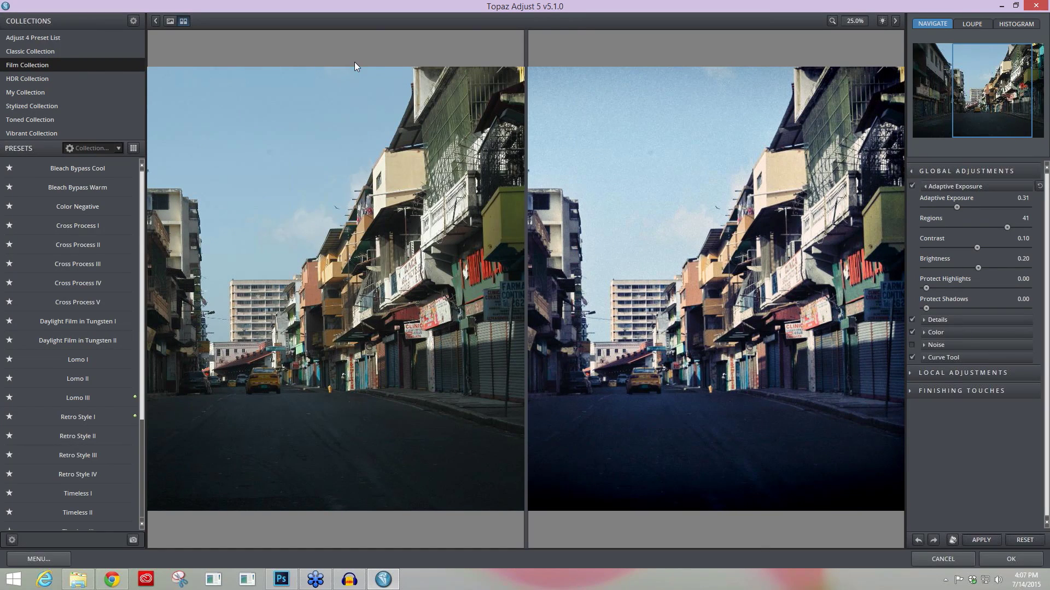
click(169, 21)
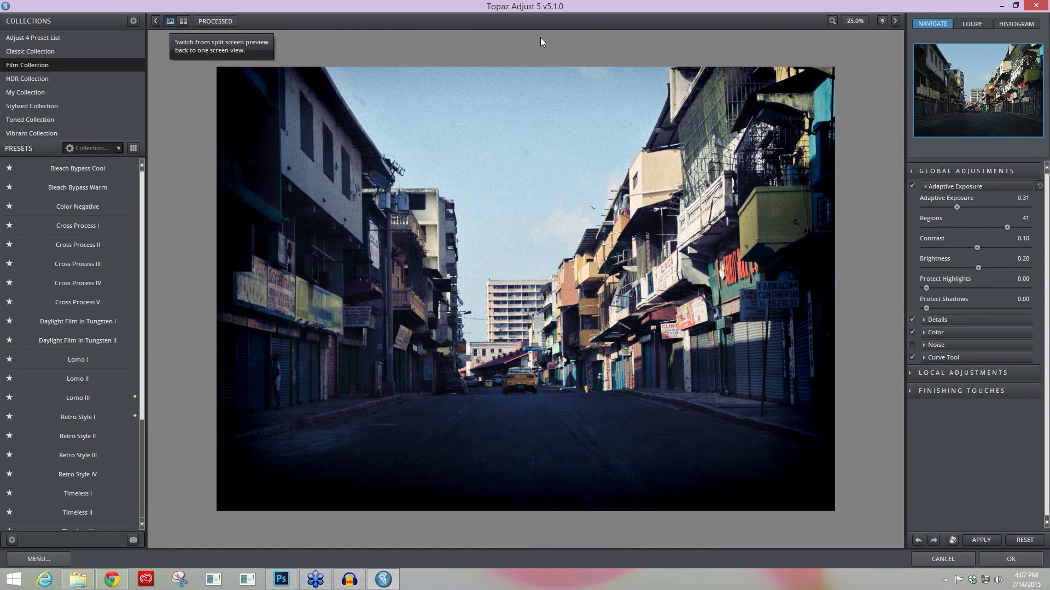
Examine the photo's detail at 50% and 100% magnification, fit it to the preview again, and show the Loupe
click(851, 22)
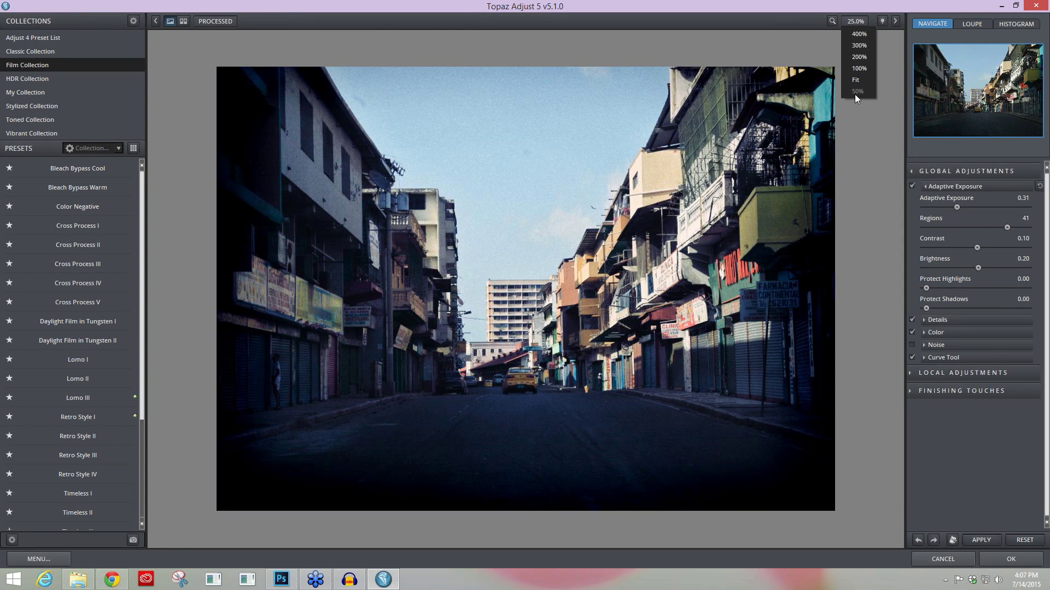
click(855, 94)
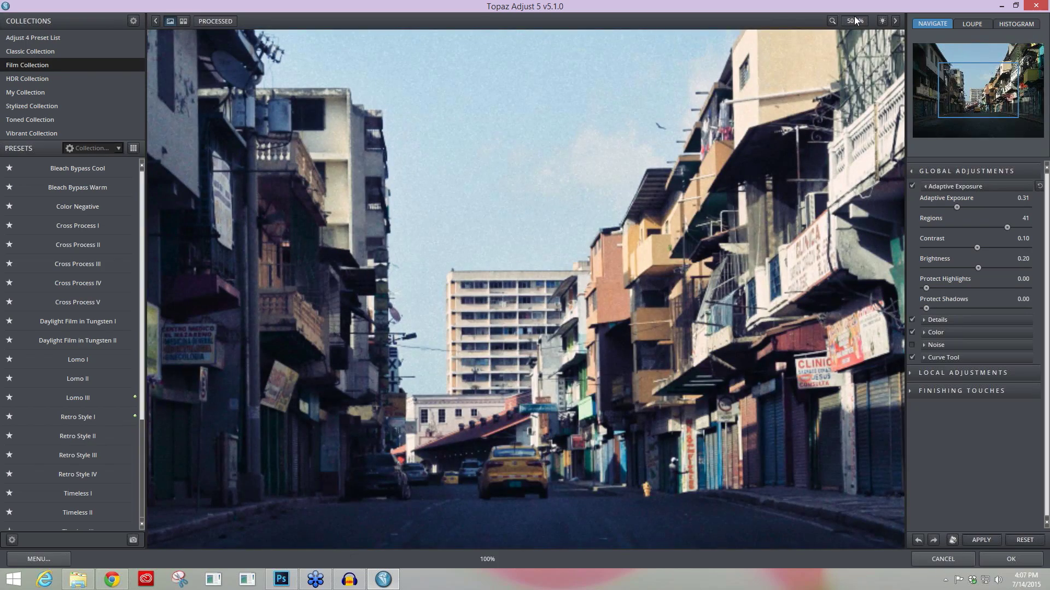
click(850, 21)
click(856, 69)
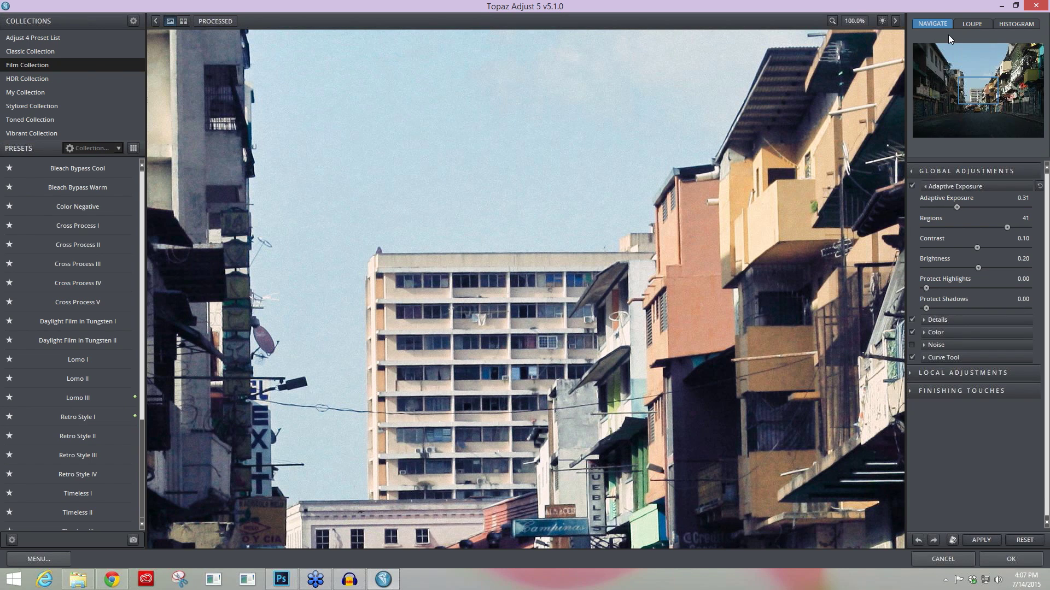
click(850, 22)
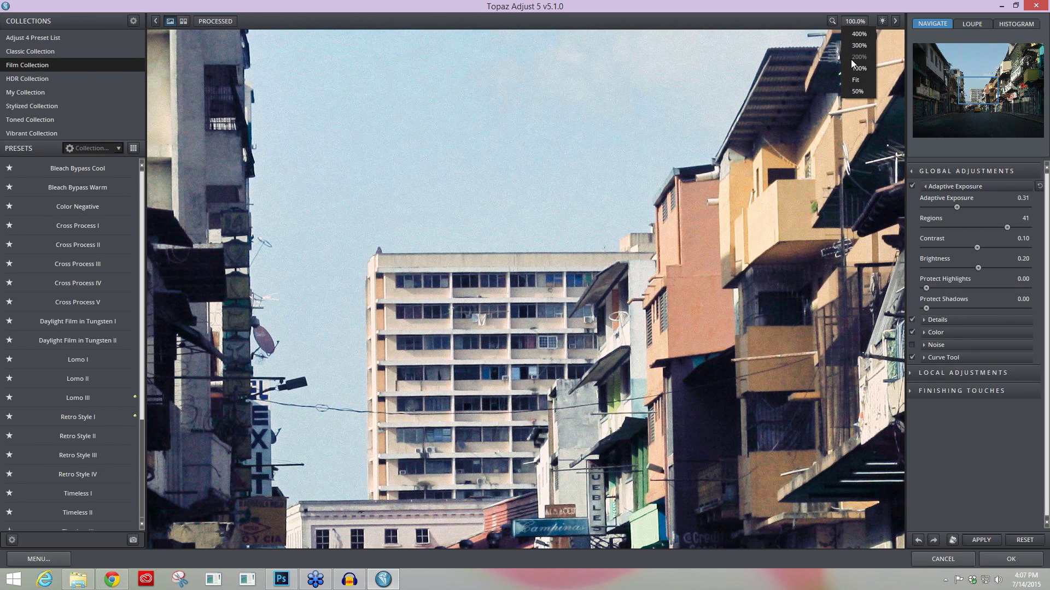
click(857, 81)
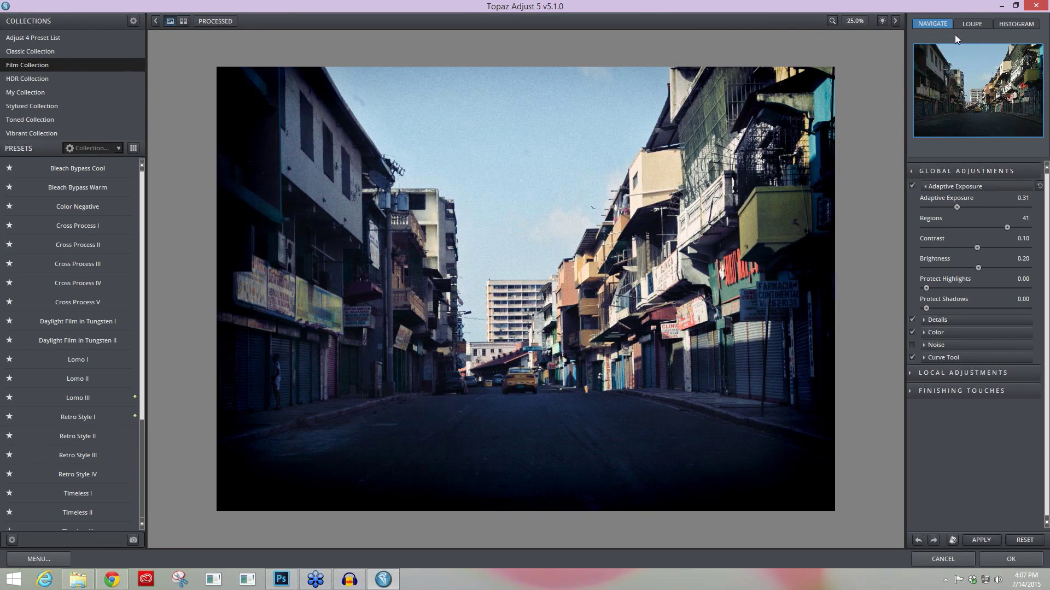
click(977, 27)
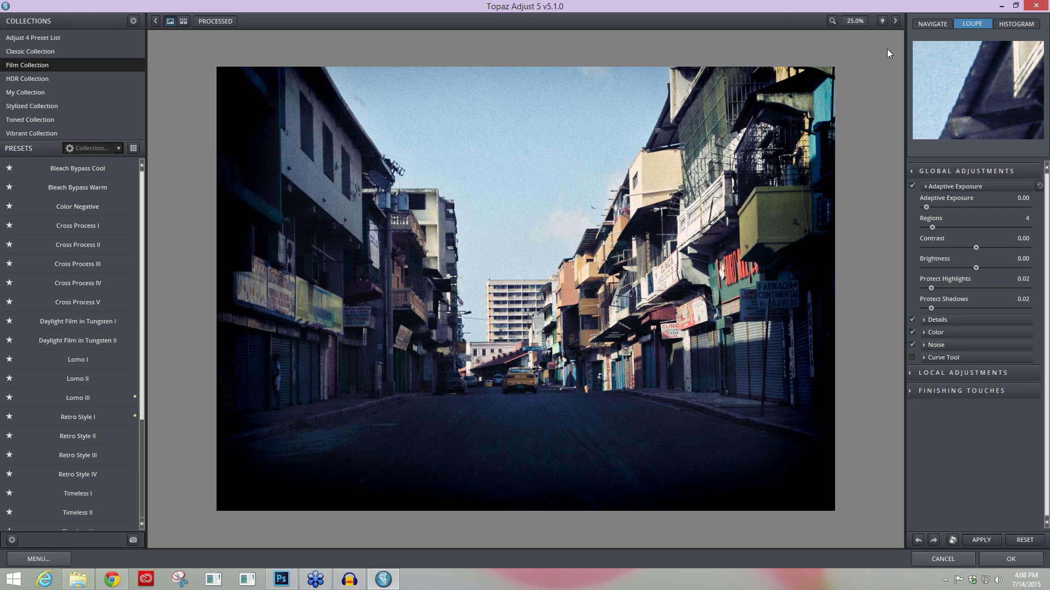
Set Adaptive Exposure to 0.41 and Regions to 25 while watching the histogram, and bring back the navigator
click(1013, 24)
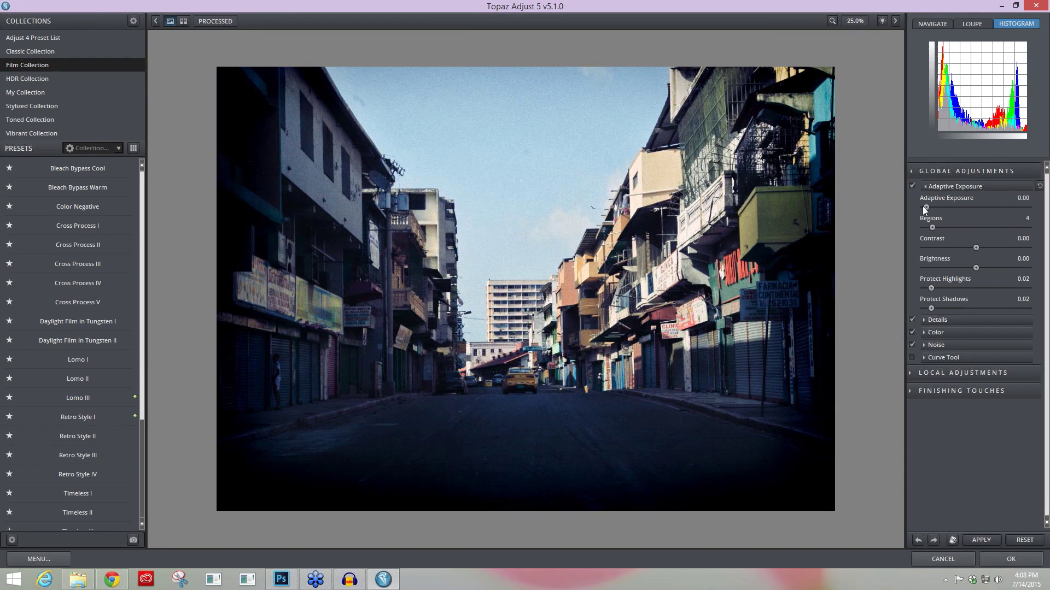
click(935, 226)
drag(925, 207, 967, 207)
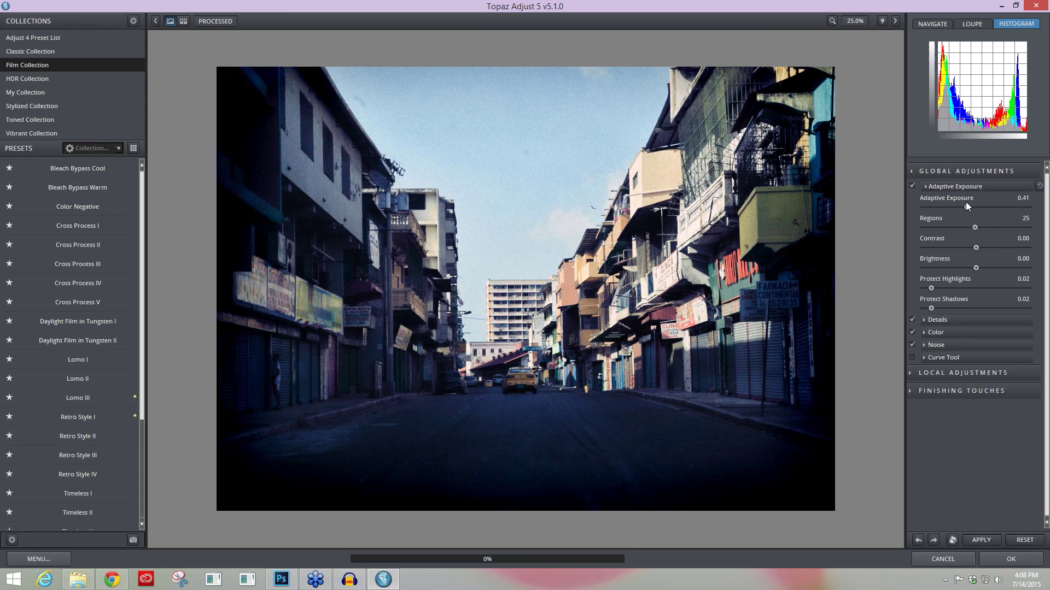
click(930, 23)
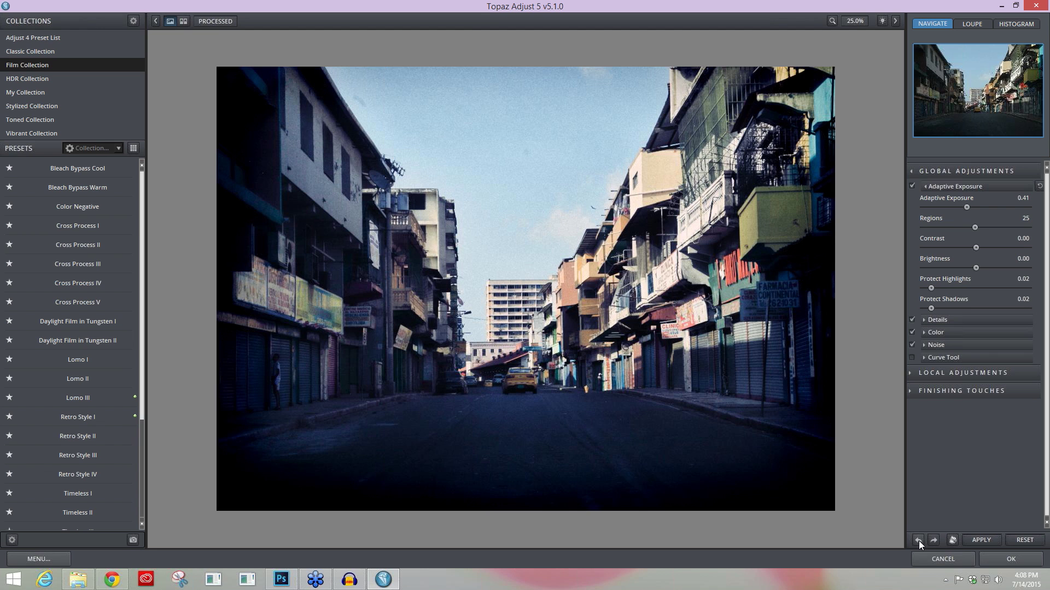
Generate random adjustment settings for the photo twice
click(953, 538)
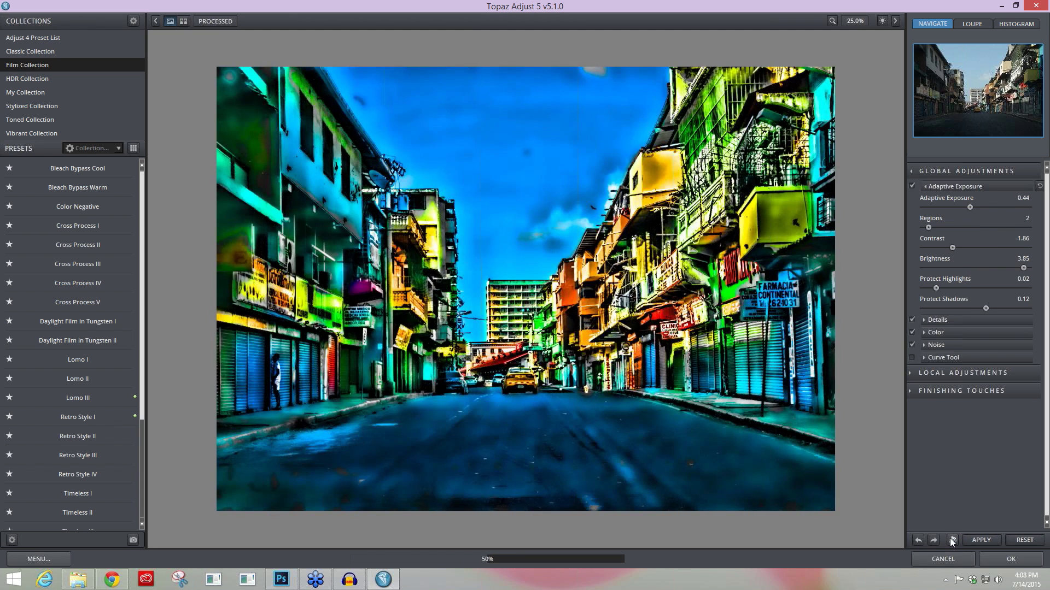
click(953, 540)
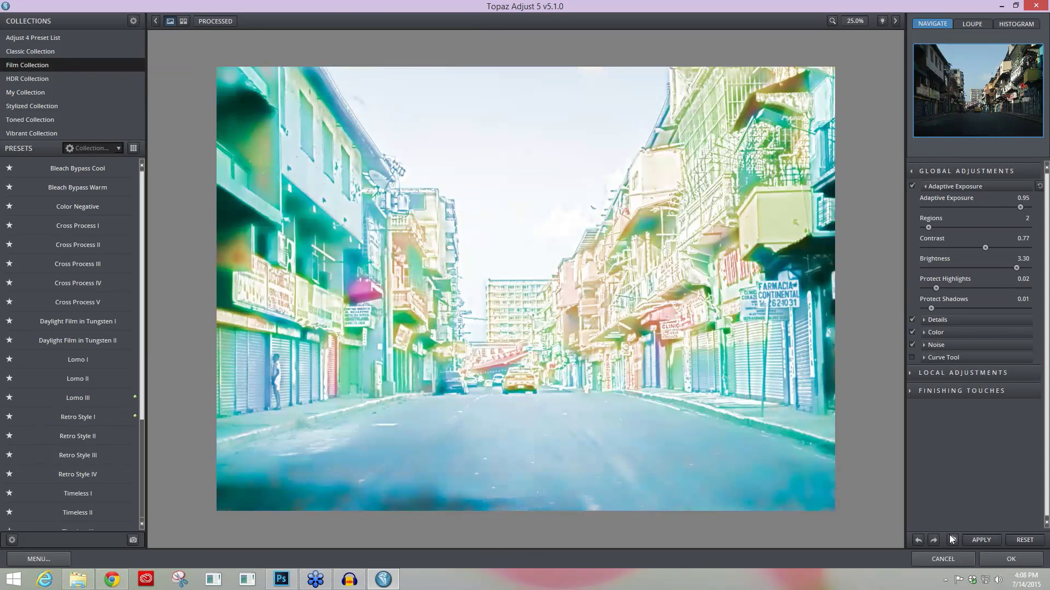
Generate random adjustment settings two more times and reset all adjustments to return to the original photo
click(953, 541)
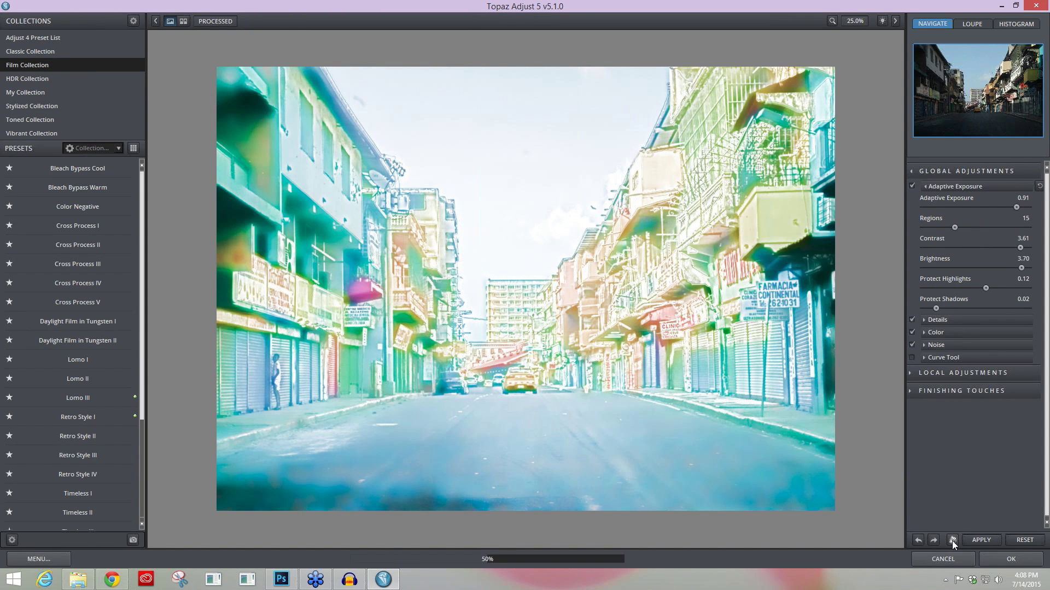
click(952, 540)
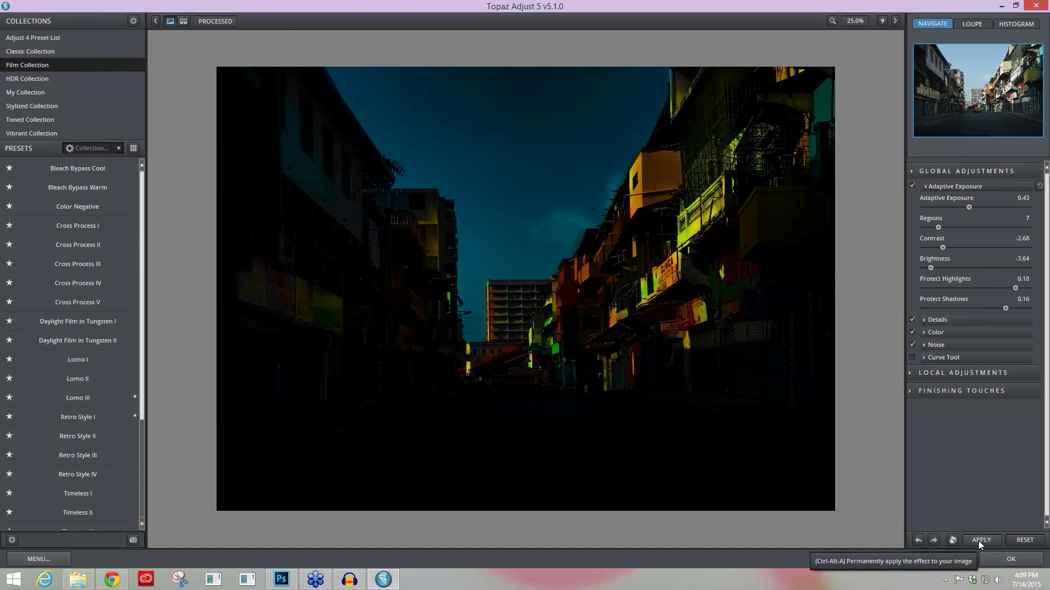
click(1023, 541)
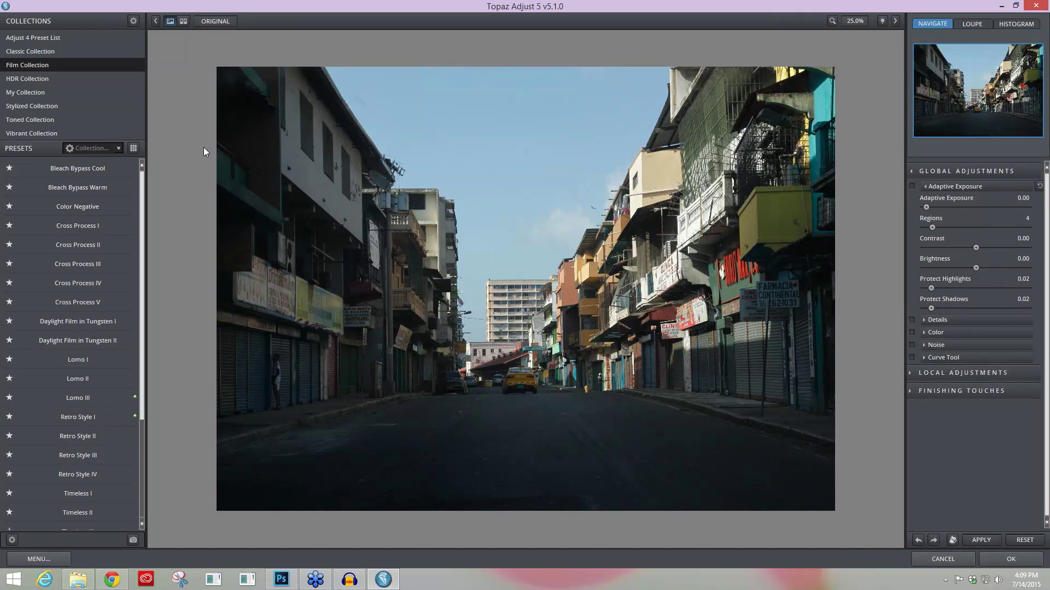
Hide the collections and presets, collapse and reopen Global Adjustments, and expand the Adaptive Exposure controls
click(155, 22)
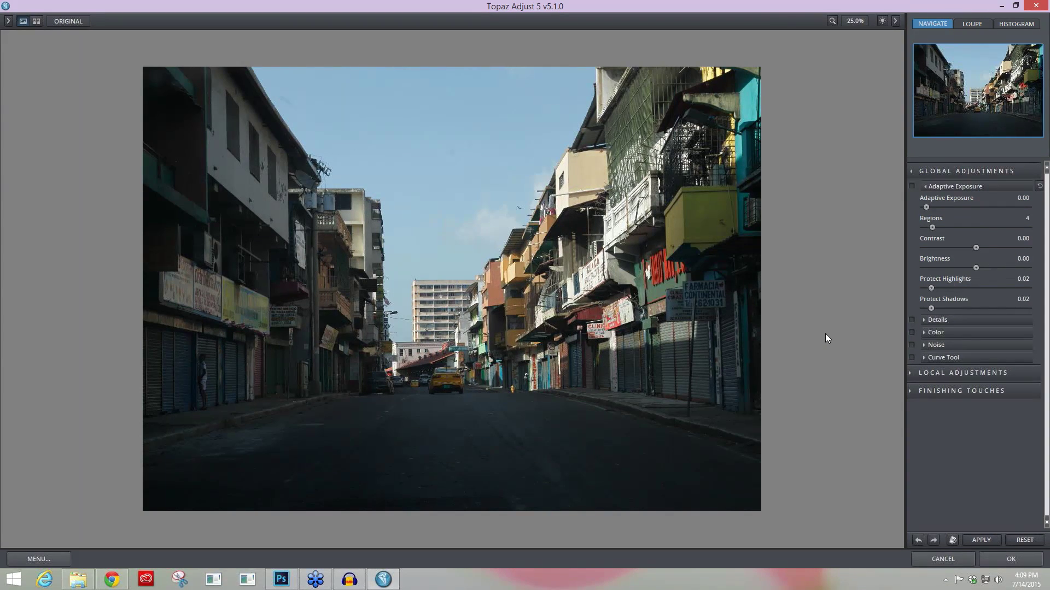
click(942, 171)
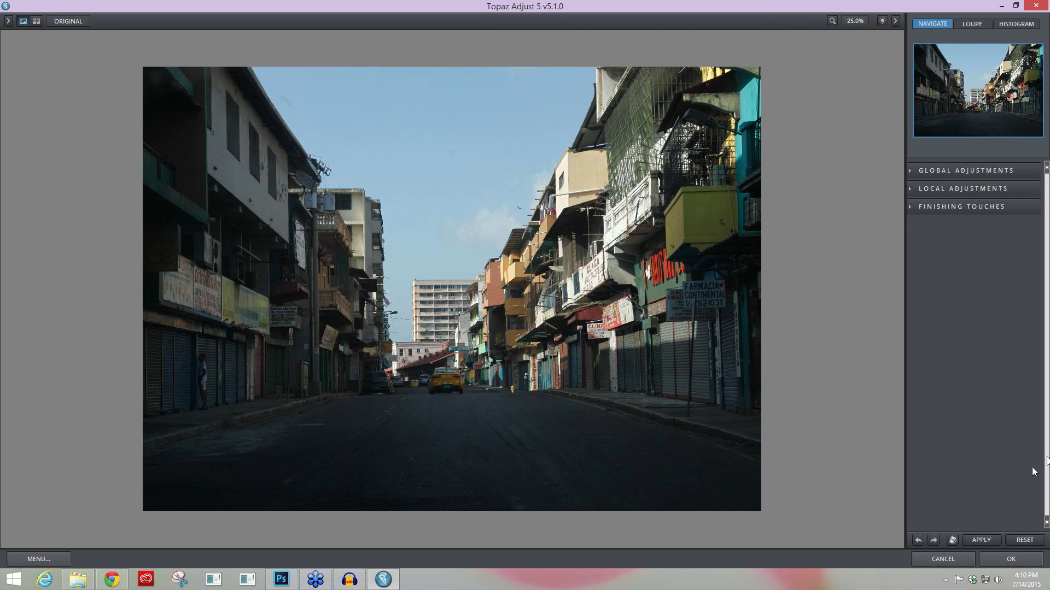
click(913, 171)
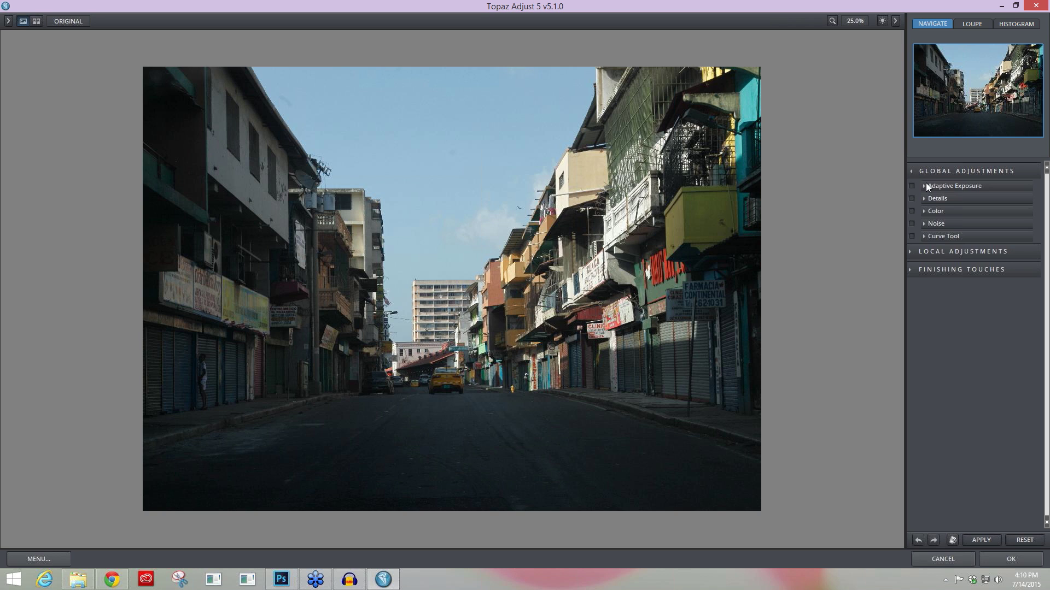
click(924, 185)
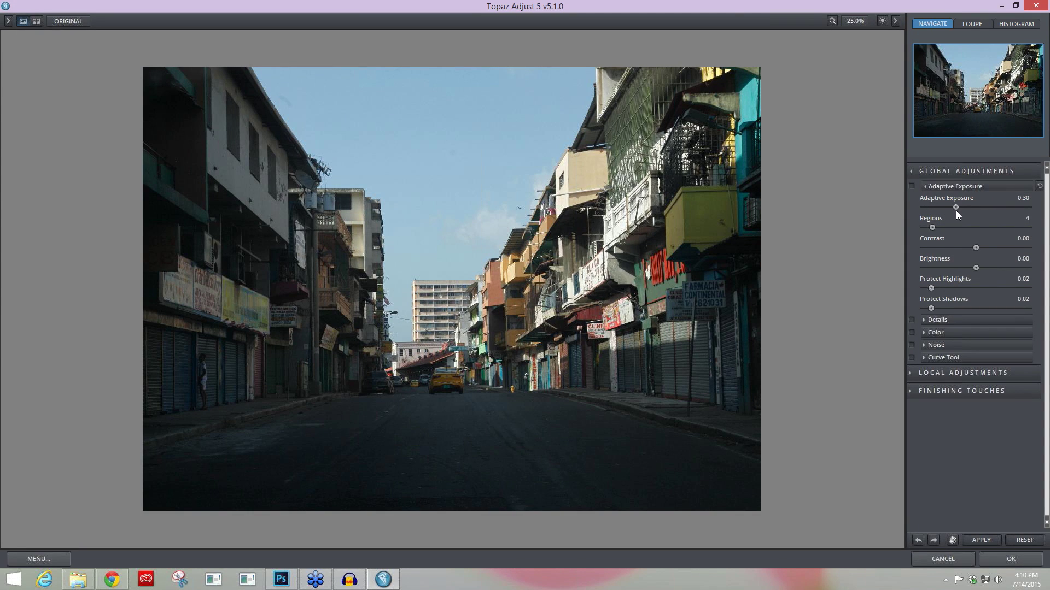
Try Adaptive Exposure at 0.47 with minimal Regions, and bring Adaptive Exposure to 0.00 and Regions to 1
drag(962, 211, 971, 211)
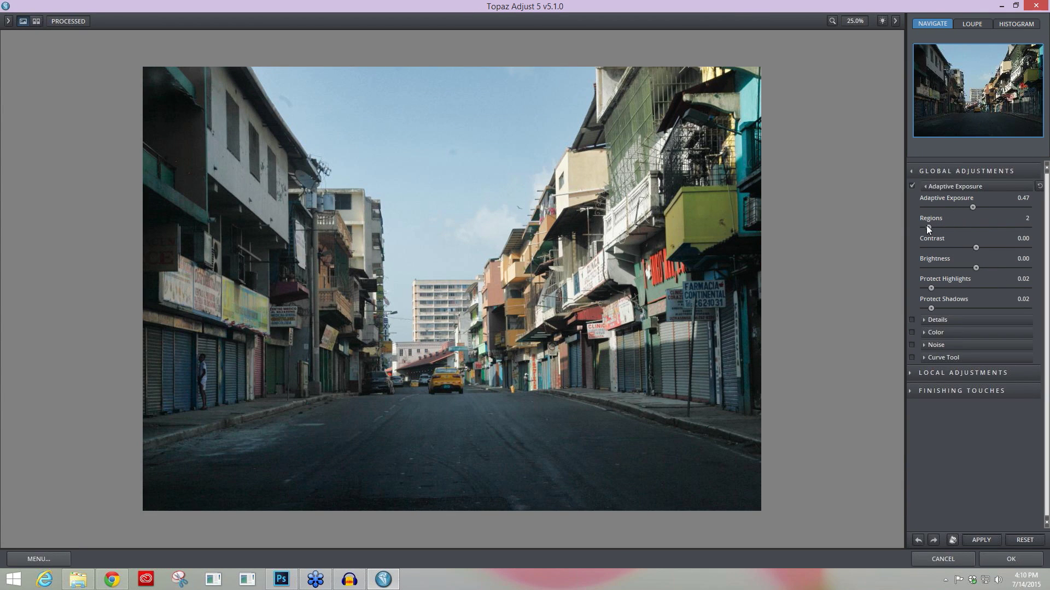
drag(927, 227, 922, 227)
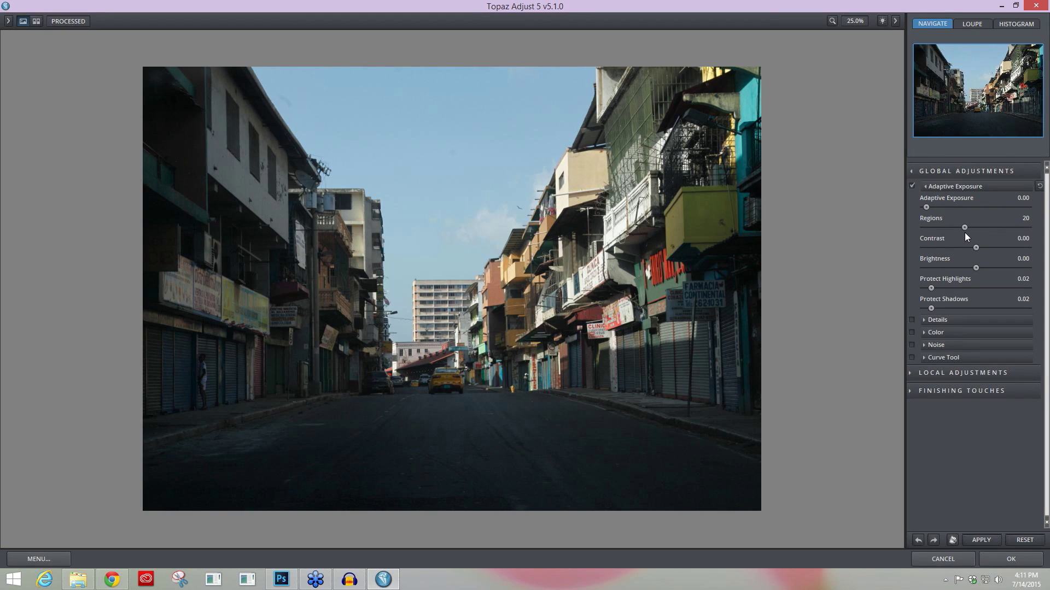
drag(952, 233, 917, 234)
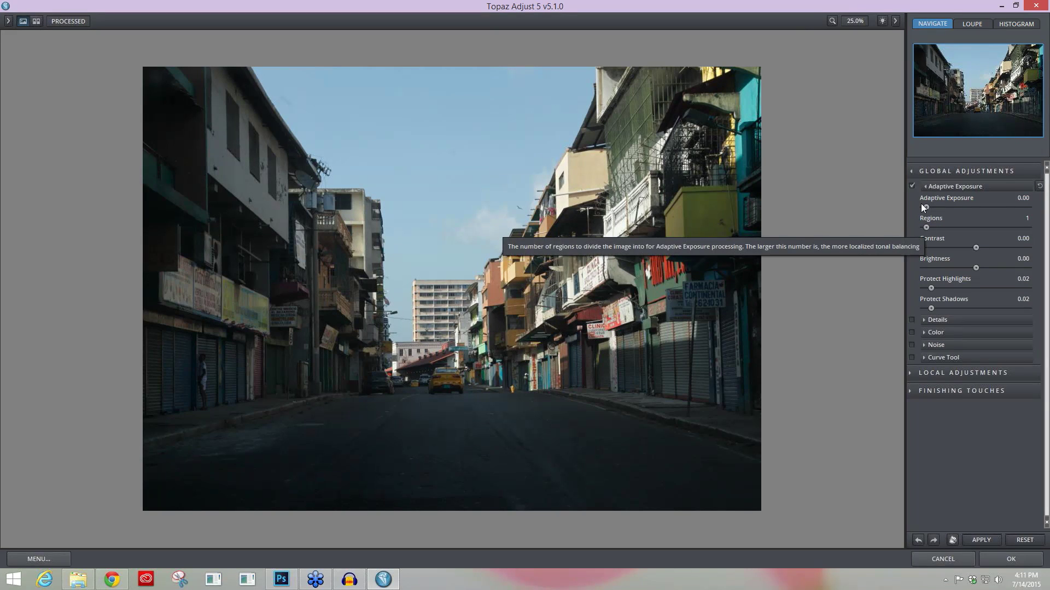
Raise Adaptive Exposure gradually to 0.61 with a single region to brighten the street's shadows
drag(923, 207, 928, 209)
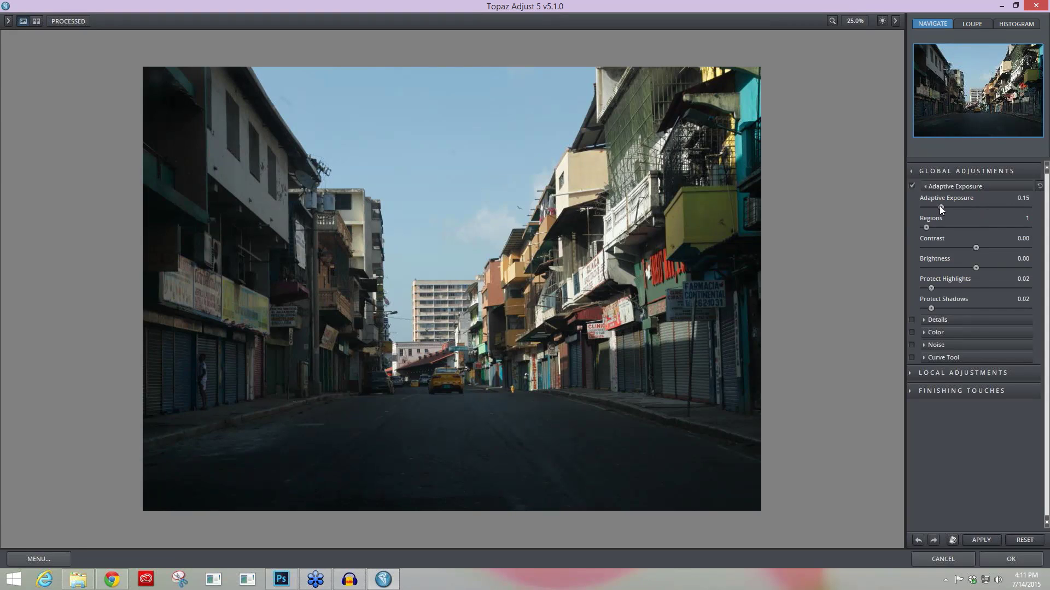
drag(950, 209, 971, 208)
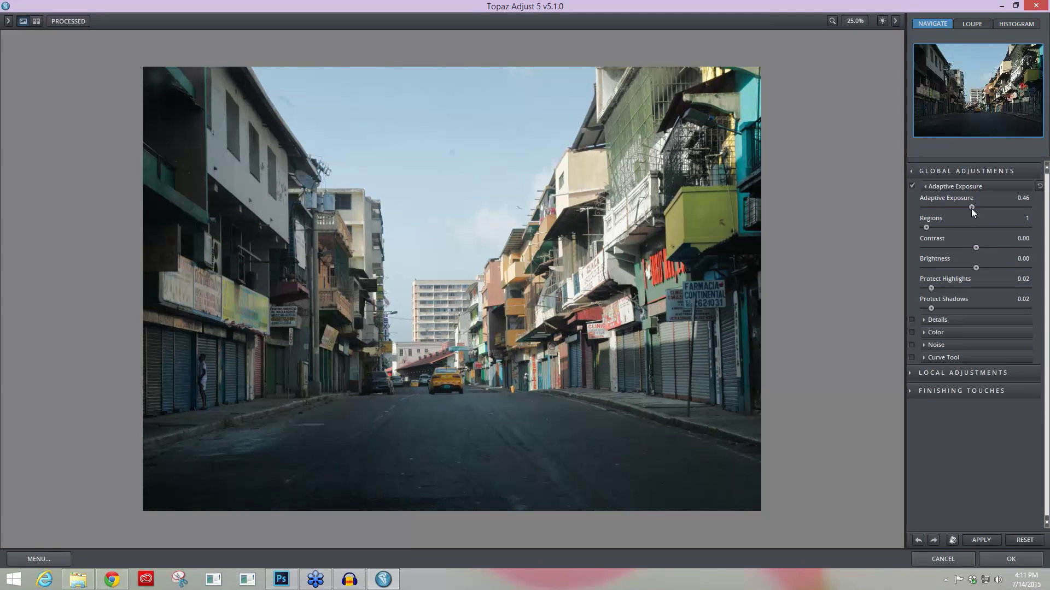
drag(972, 209, 977, 209)
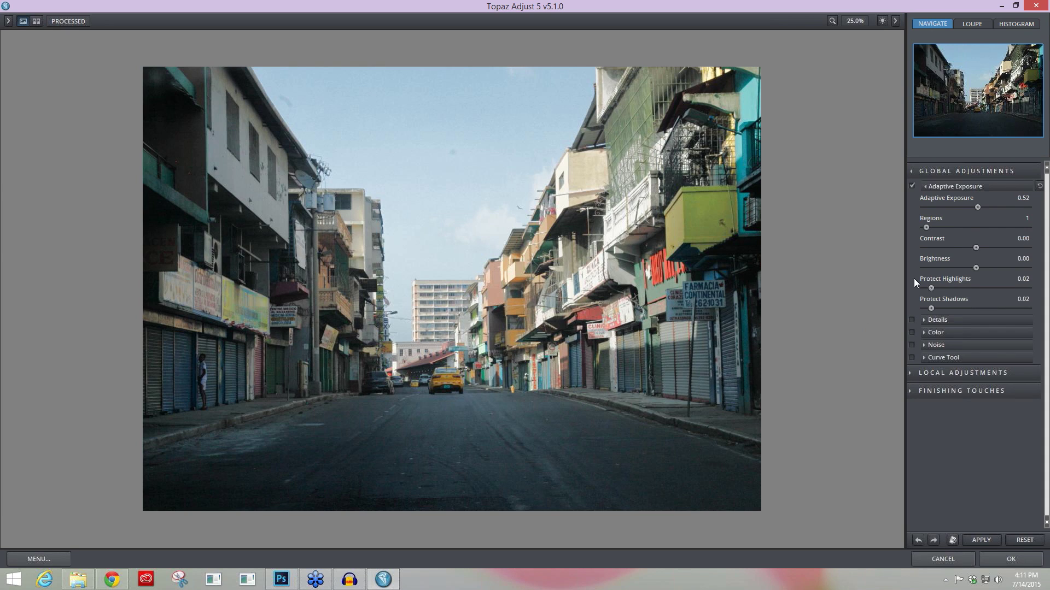
drag(987, 208, 987, 208)
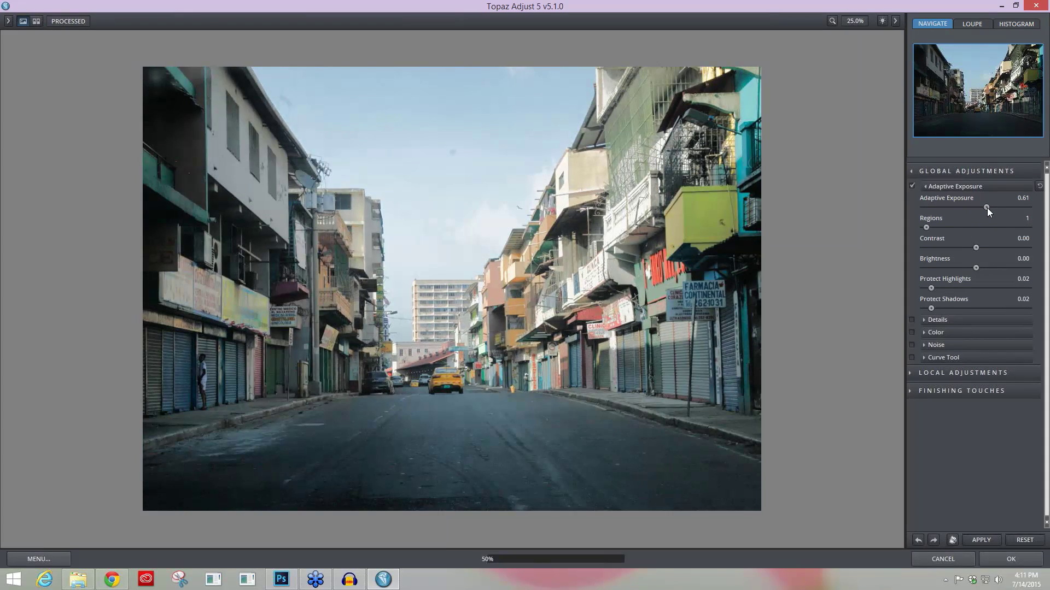
Increase the Adaptive Exposure Regions in stages to 31 and compare the result with the original photo
click(932, 228)
drag(932, 228, 941, 227)
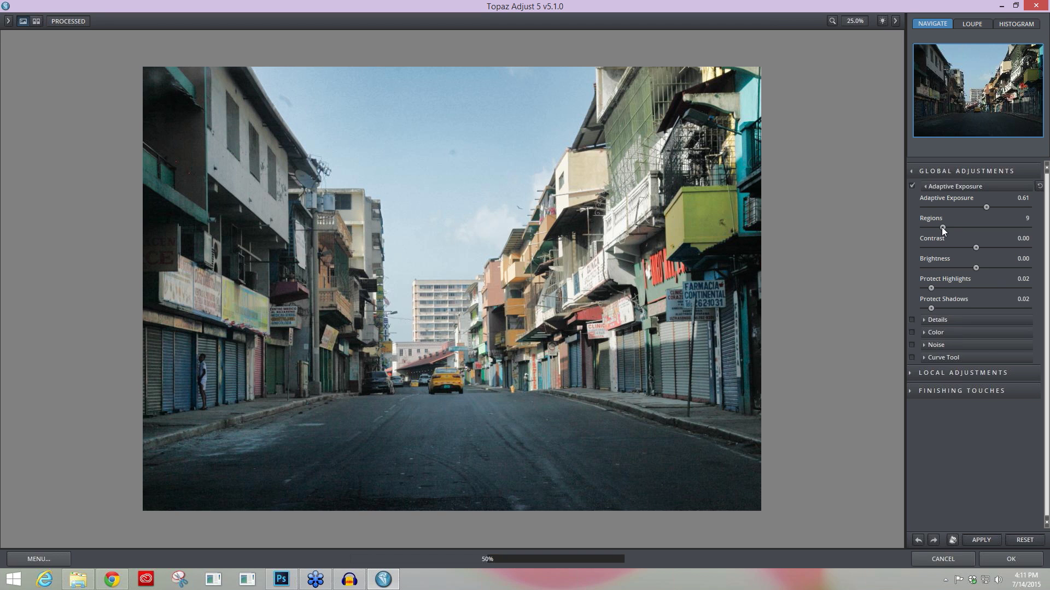
drag(941, 228, 946, 228)
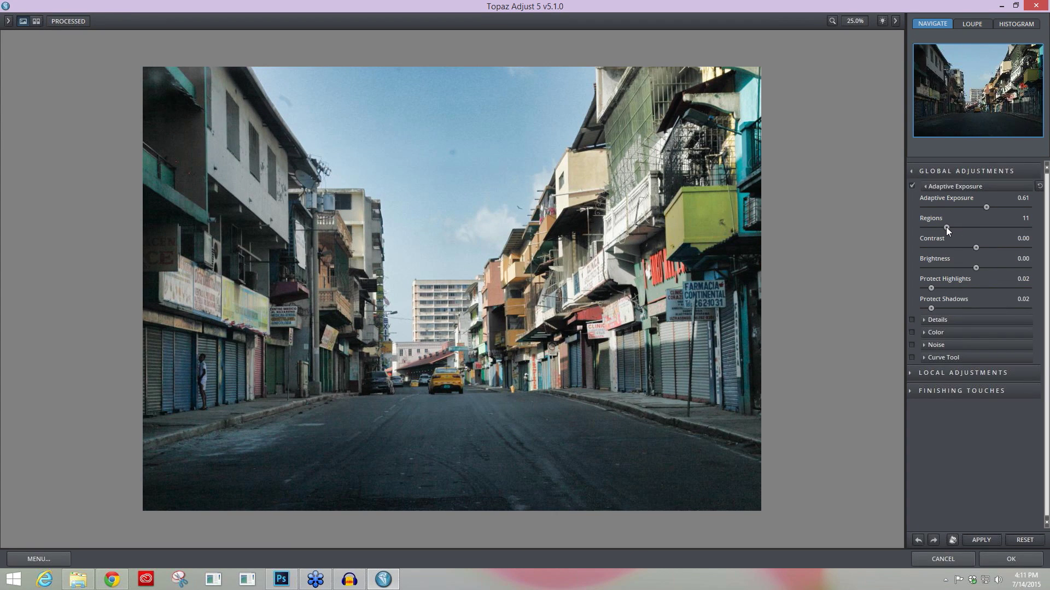
drag(945, 227, 977, 229)
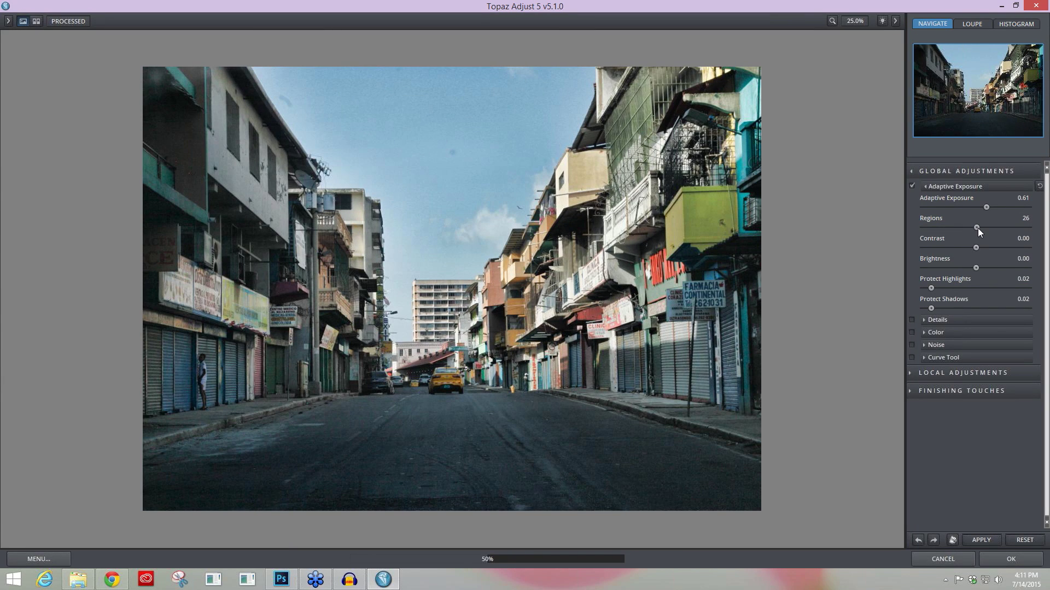
drag(981, 228, 985, 227)
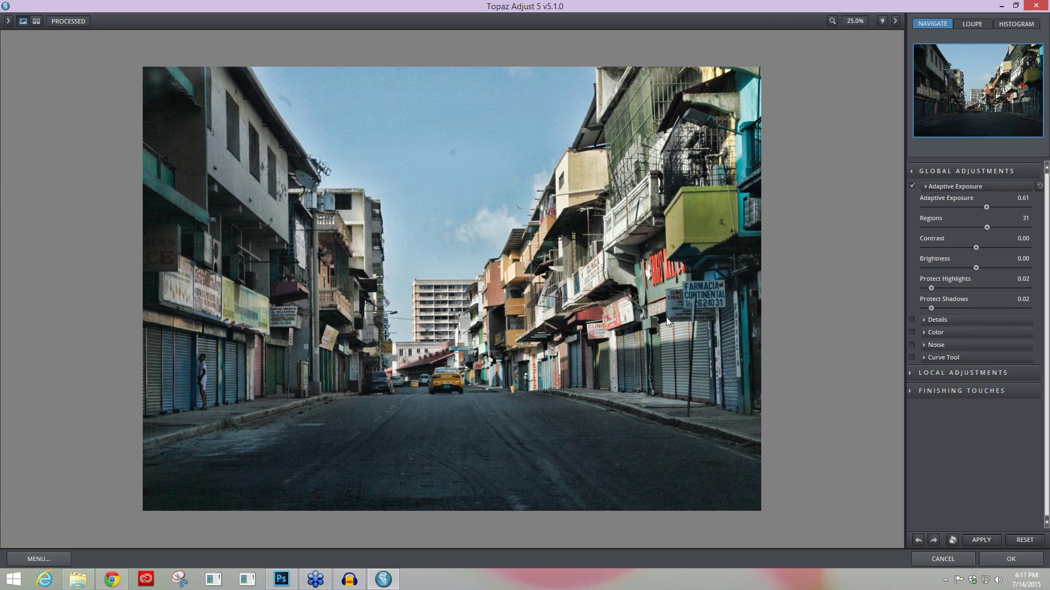
click(623, 374)
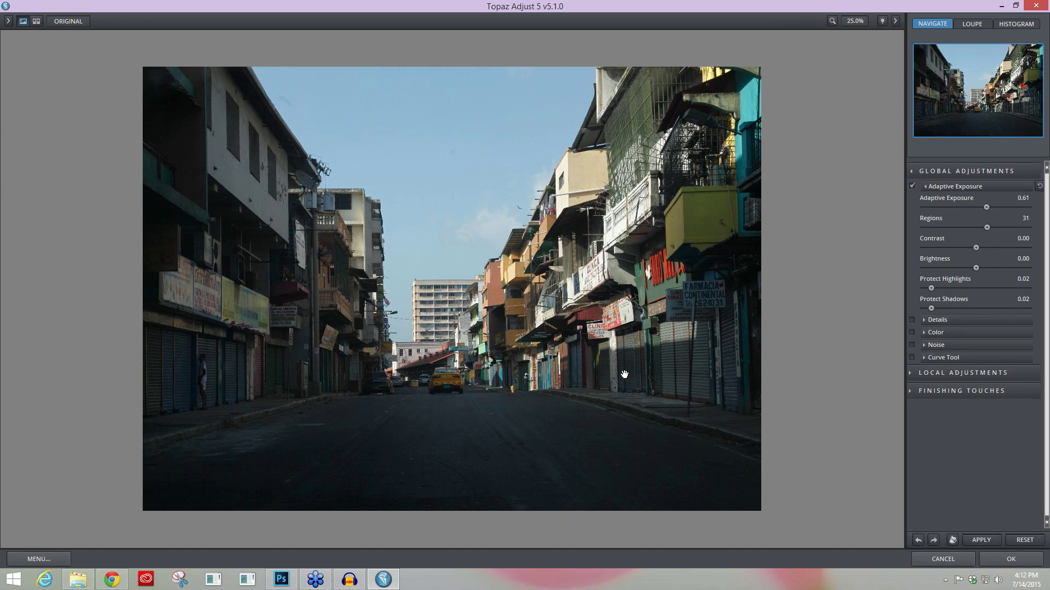
drag(624, 374, 703, 257)
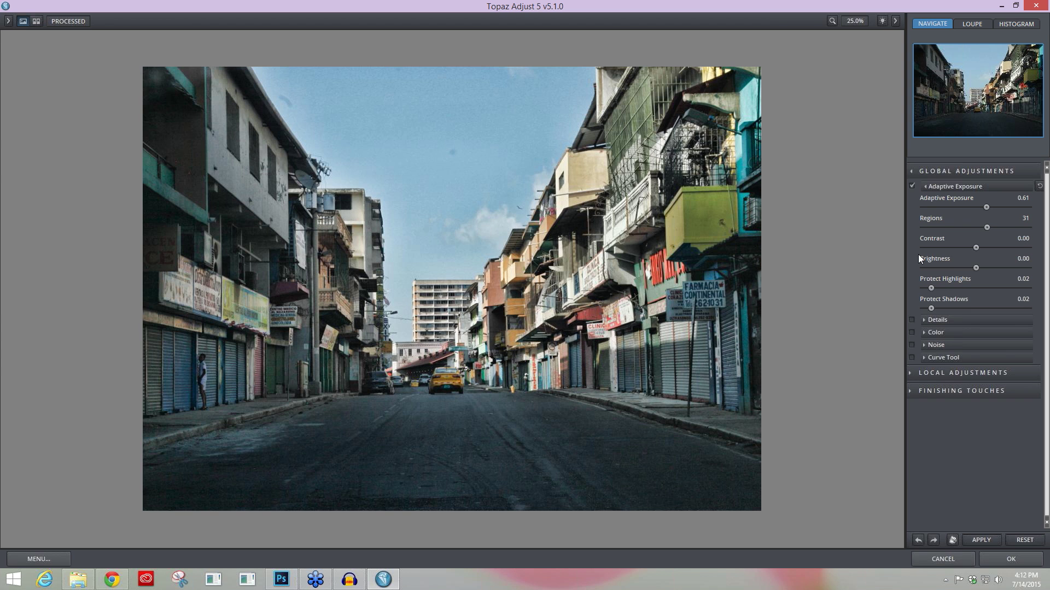
Set Regions to 36 and Adaptive Exposure to 0.70 for a more localized tonal balance
drag(997, 228, 995, 228)
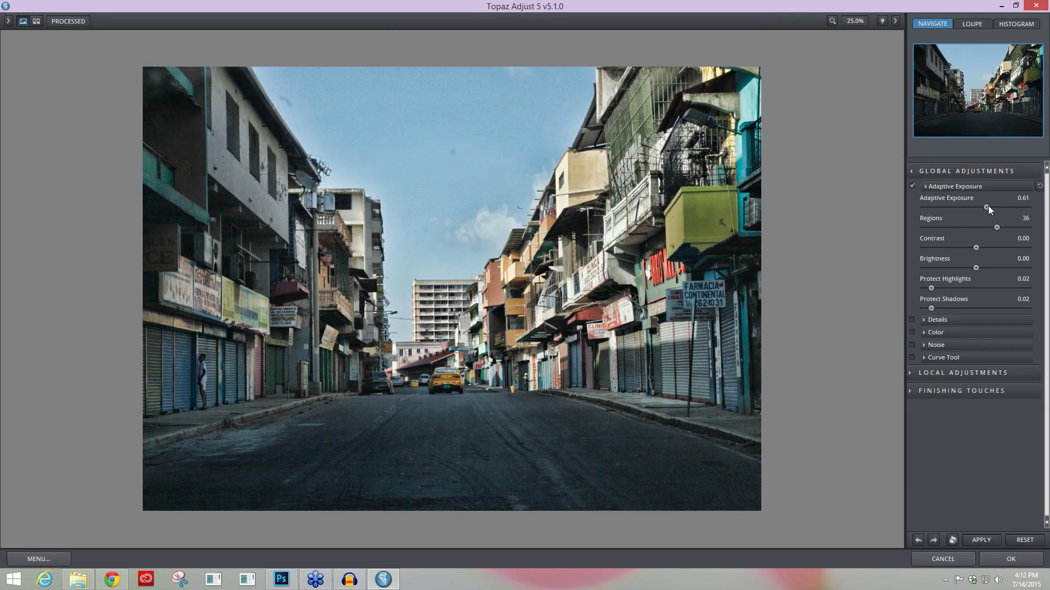
click(994, 208)
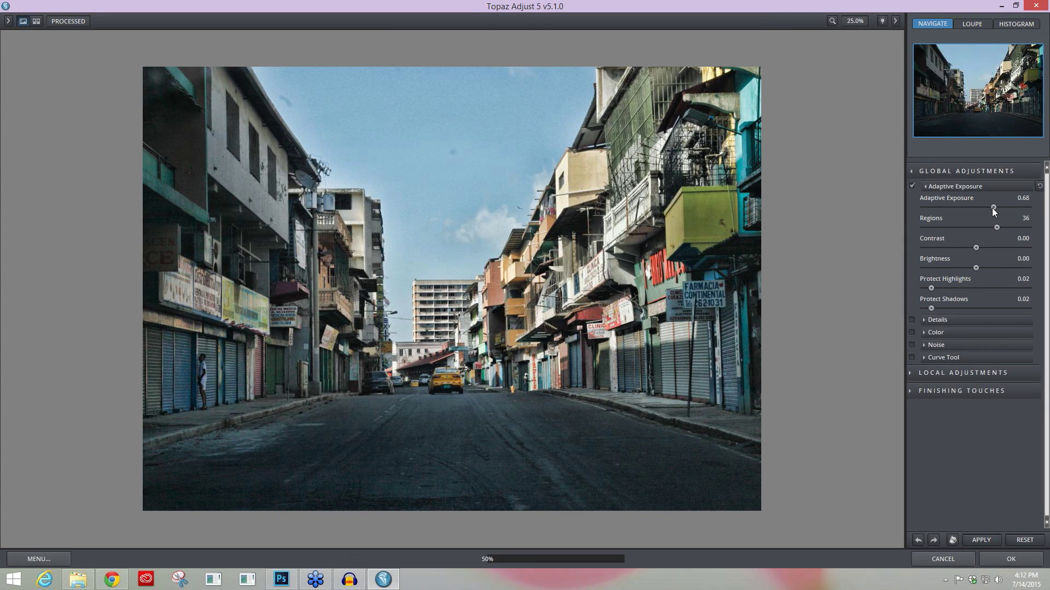
drag(993, 208, 995, 208)
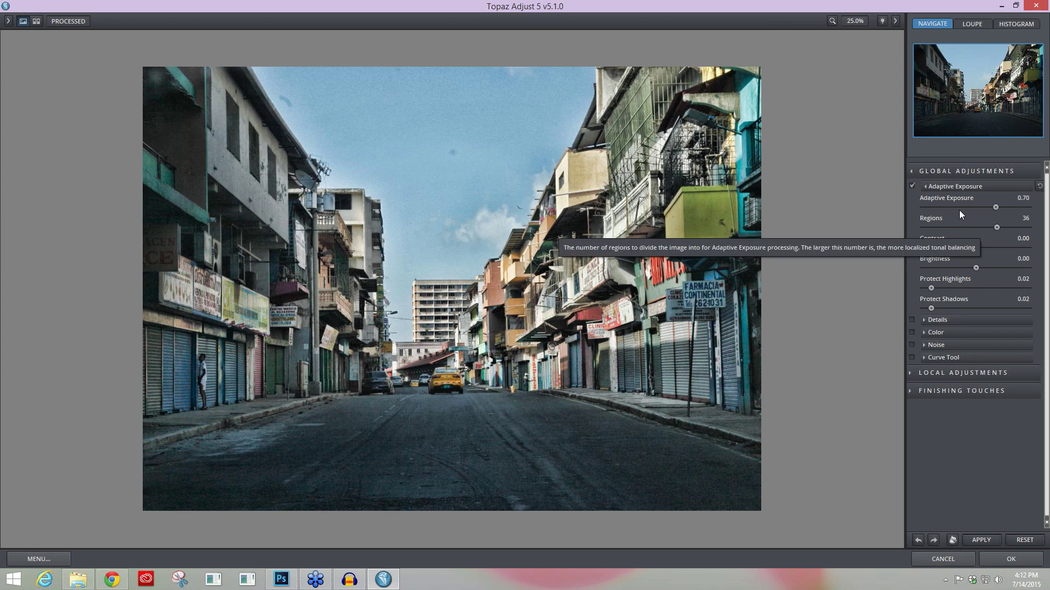
Try different balances of the exposure and region sliders, and settle on Adaptive Exposure 0.67 and Regions 24
drag(993, 208, 969, 229)
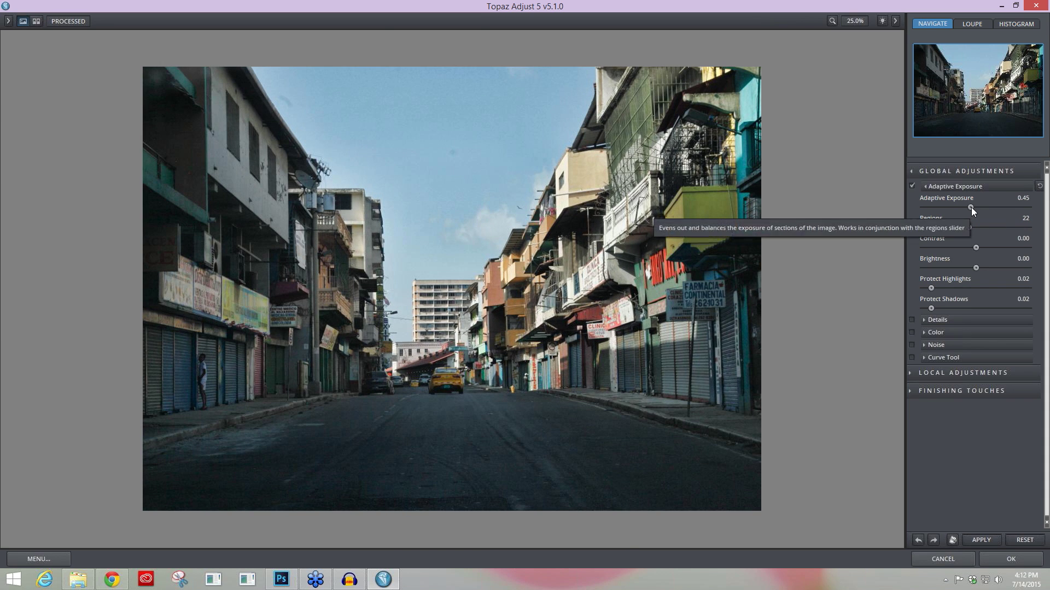
drag(971, 208, 989, 208)
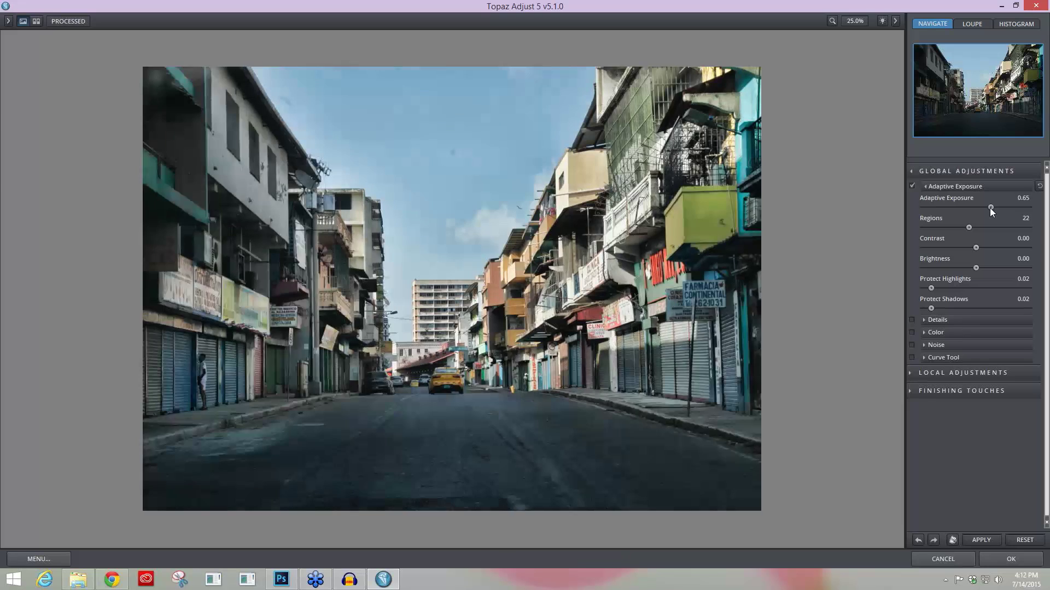
drag(993, 207, 974, 231)
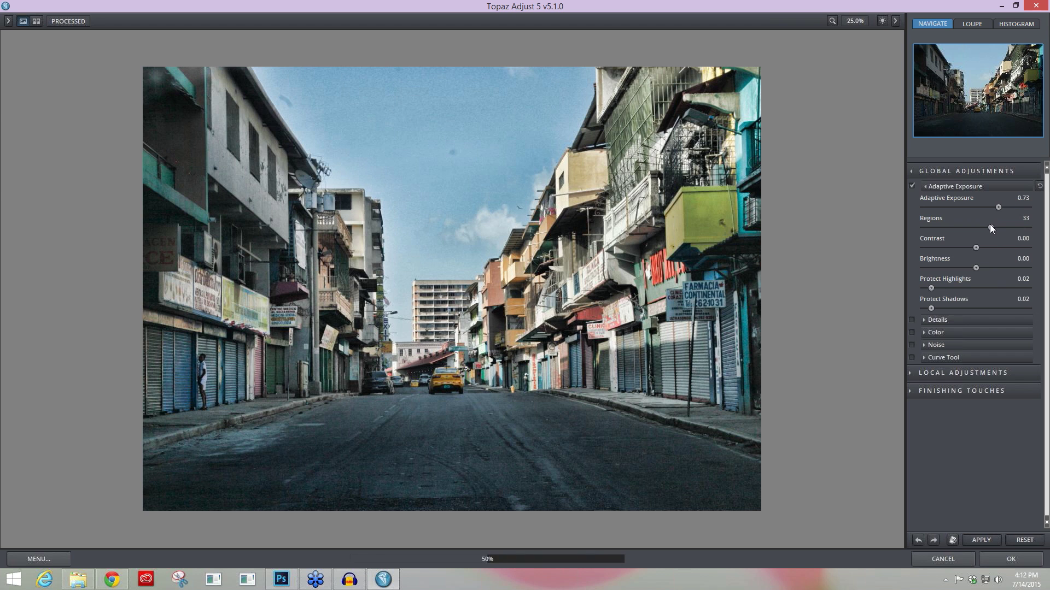
mouse_move(990, 225)
mouse_down()
mouse_move(1002, 224)
mouse_move(973, 226)
mouse_up()
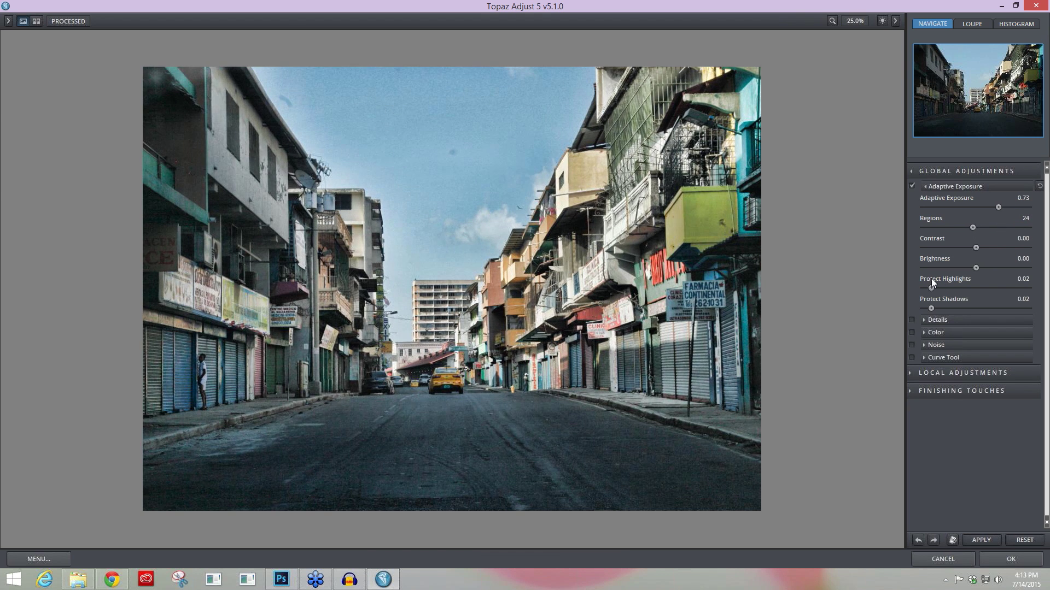
click(993, 207)
mouse_move(993, 208)
mouse_down()
mouse_move(1006, 208)
mouse_move(992, 208)
mouse_up()
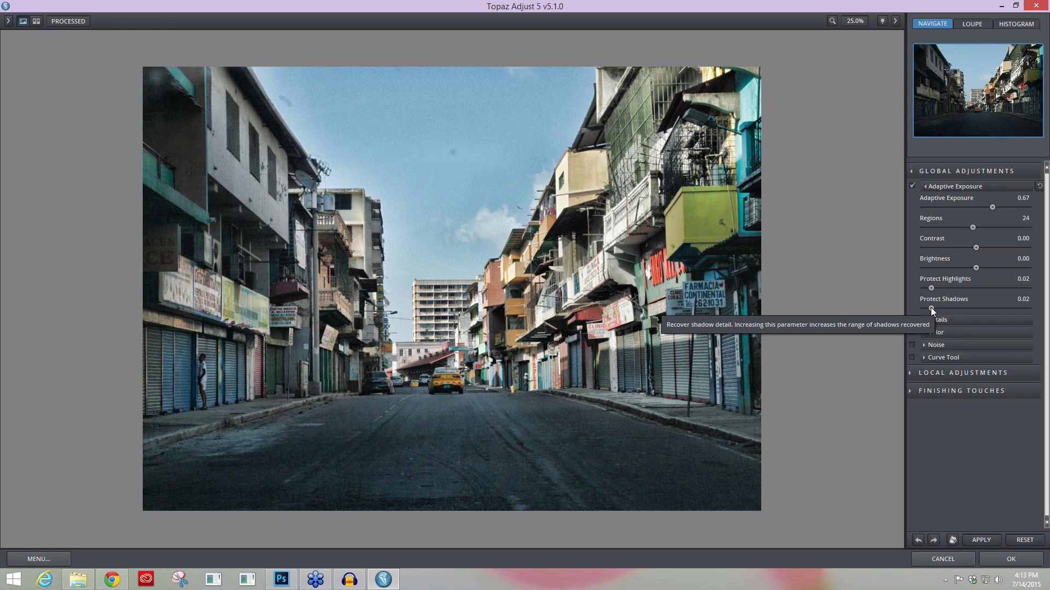
Try Protect Shadows at values up to 0.11 and settle on 0.01
drag(931, 308, 940, 310)
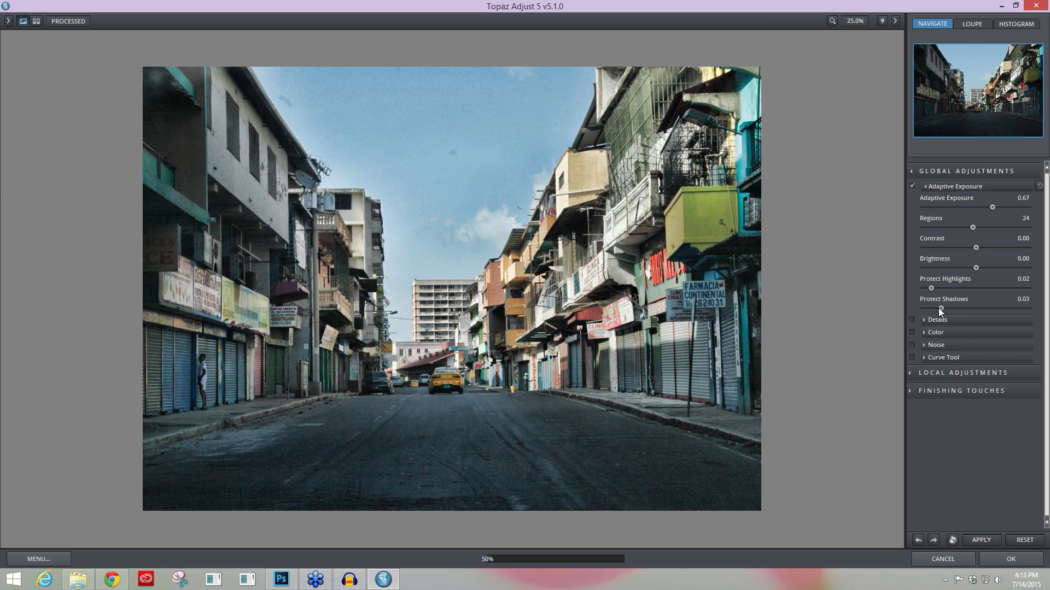
drag(940, 309, 949, 310)
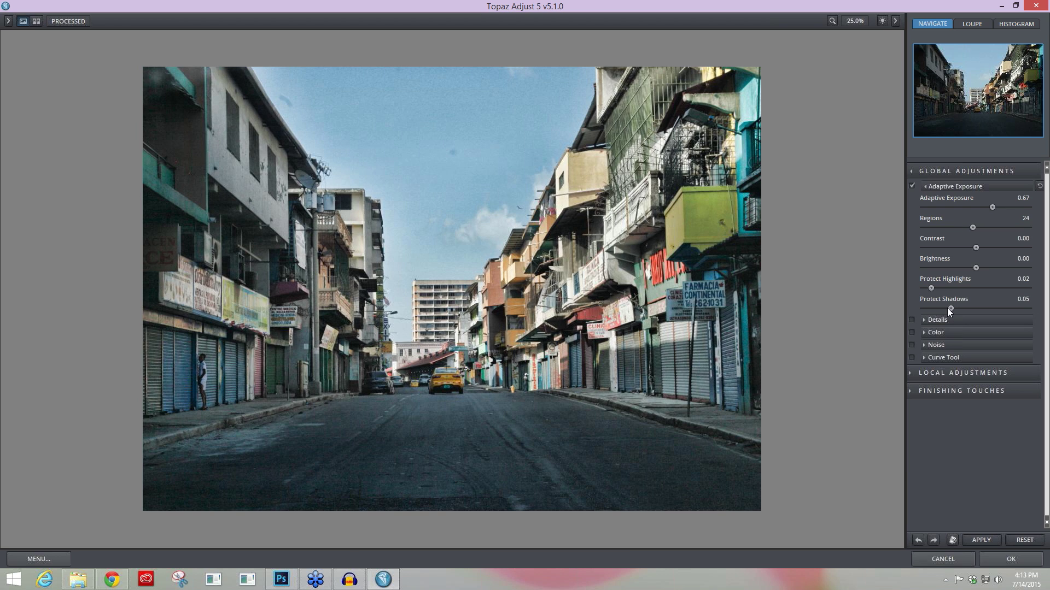
drag(947, 308, 981, 308)
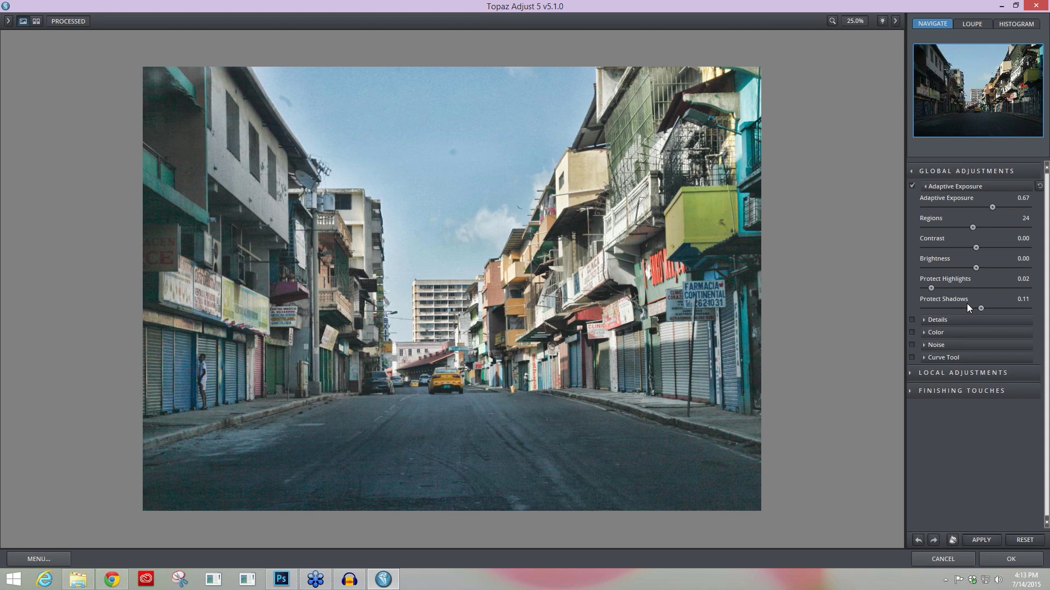
drag(980, 308, 956, 310)
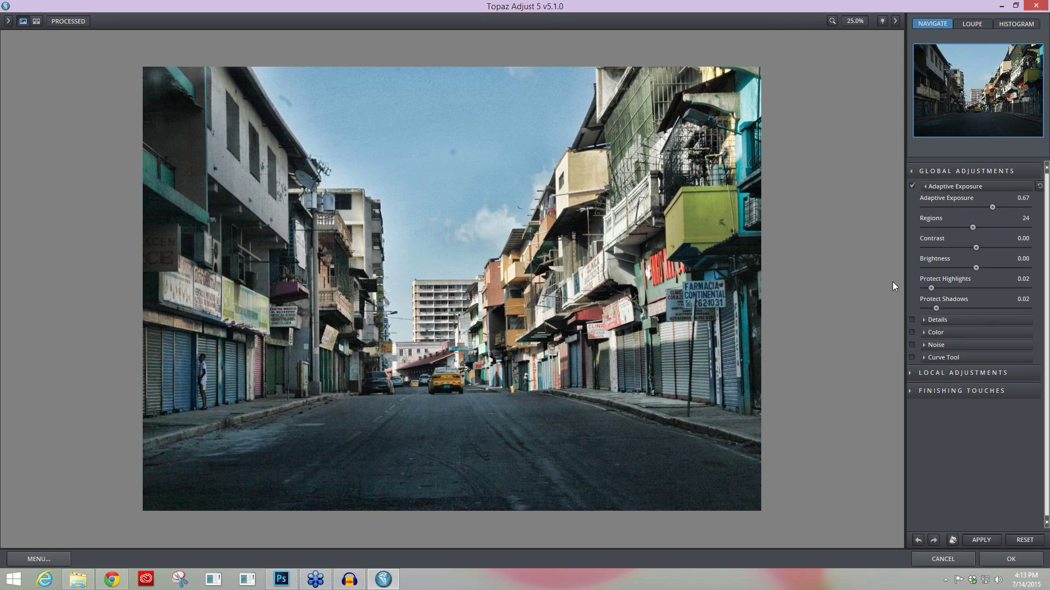
click(941, 309)
drag(941, 307, 928, 307)
Try Protect Highlights at values up to 0.11 and bring it down to 0.00
click(931, 289)
drag(937, 289, 945, 290)
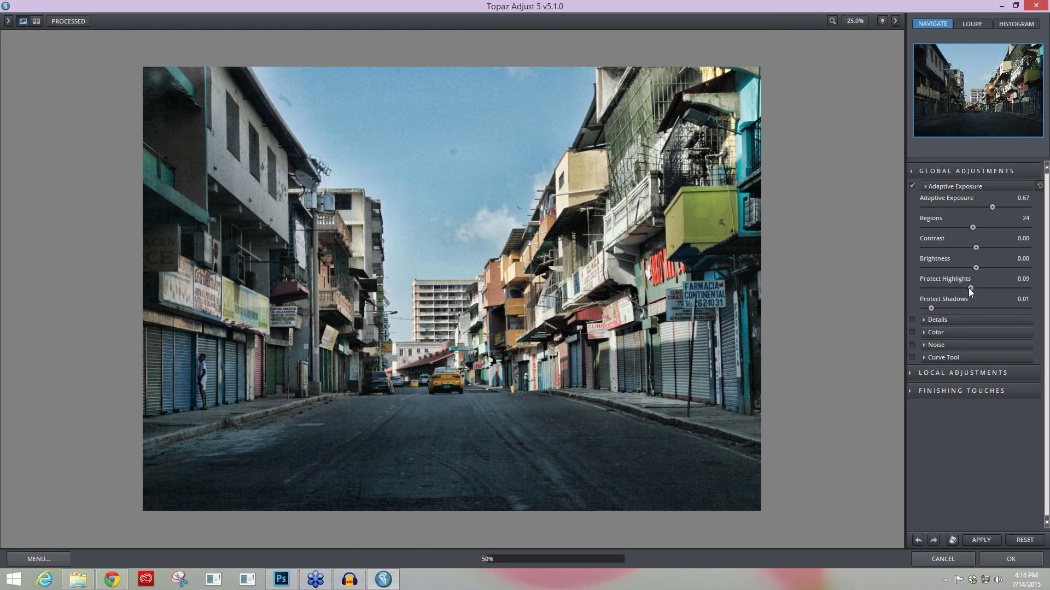
drag(970, 291, 974, 293)
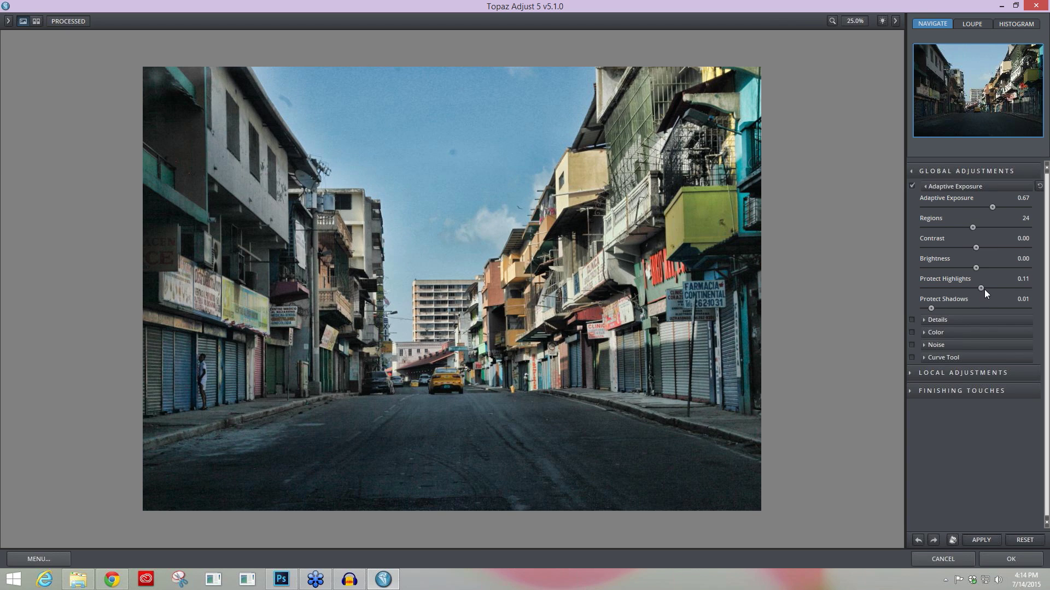
click(984, 290)
drag(983, 290, 954, 285)
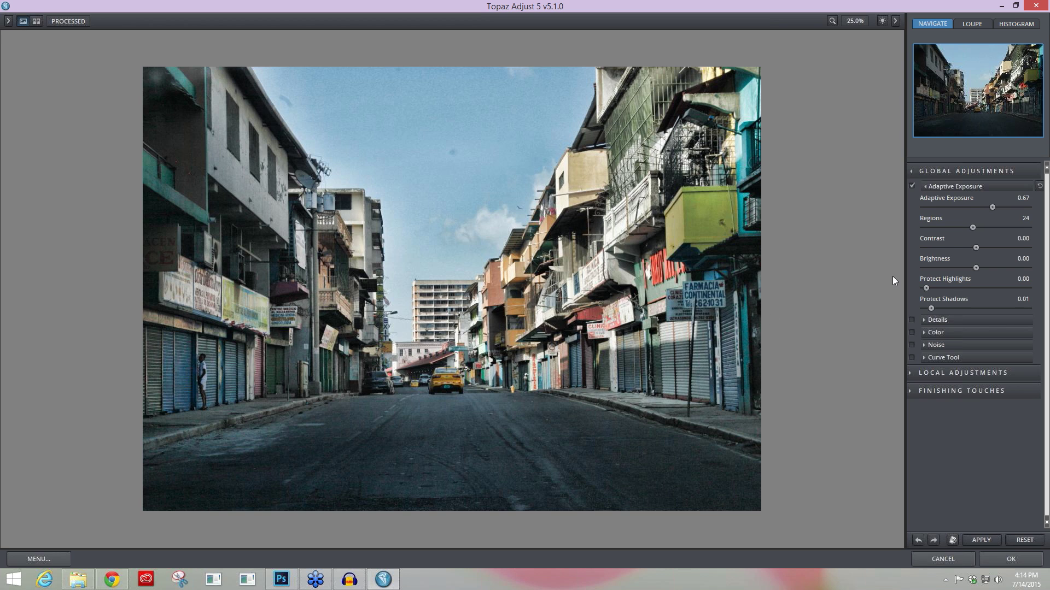
Set Protect Highlights to 0.02, try Brightness up to 0.42, settle on 0.24, and collapse the Adaptive Exposure settings
drag(927, 289, 935, 289)
click(980, 268)
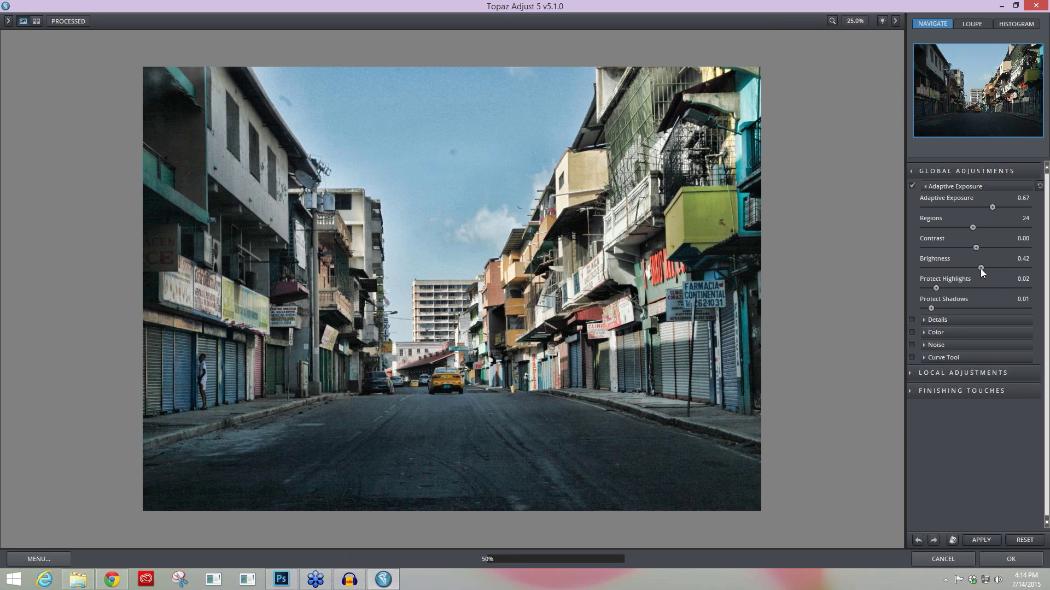
drag(979, 268, 981, 268)
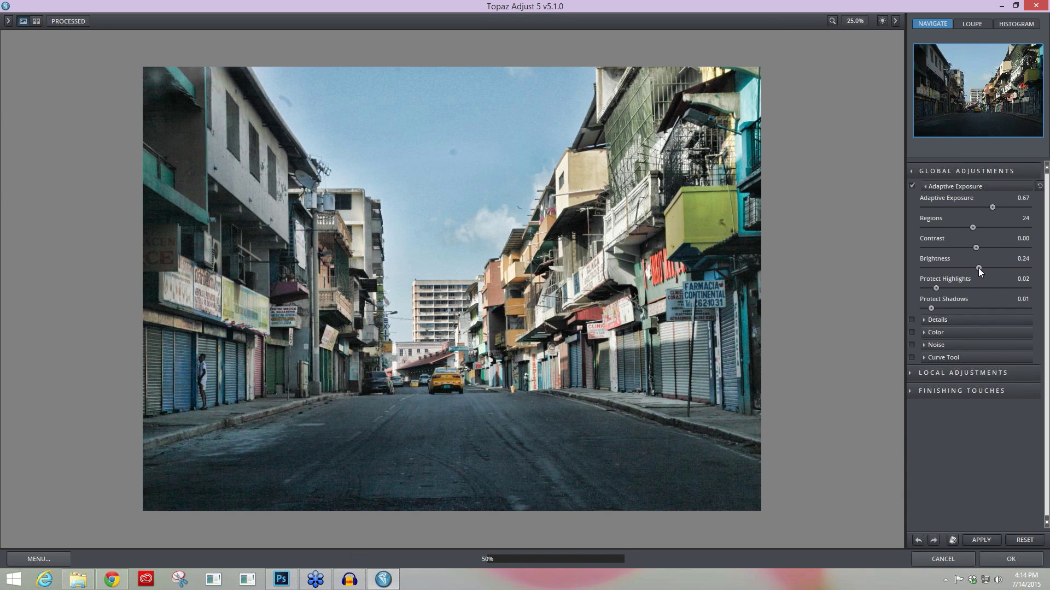
click(925, 187)
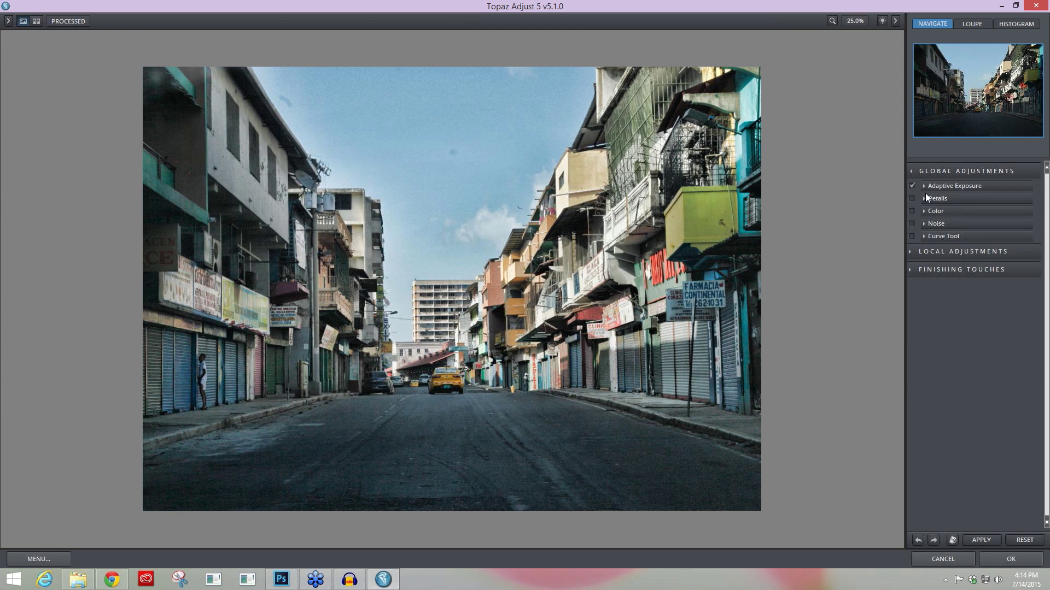
Open the Details settings and examine the cars, shop signs and sky at 100% zoom
click(926, 198)
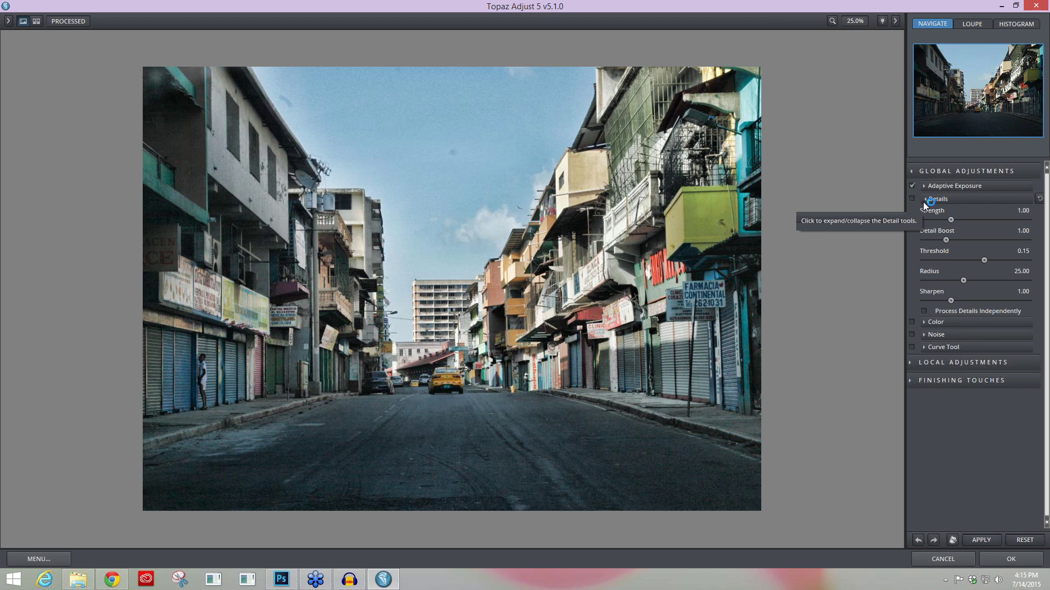
click(980, 103)
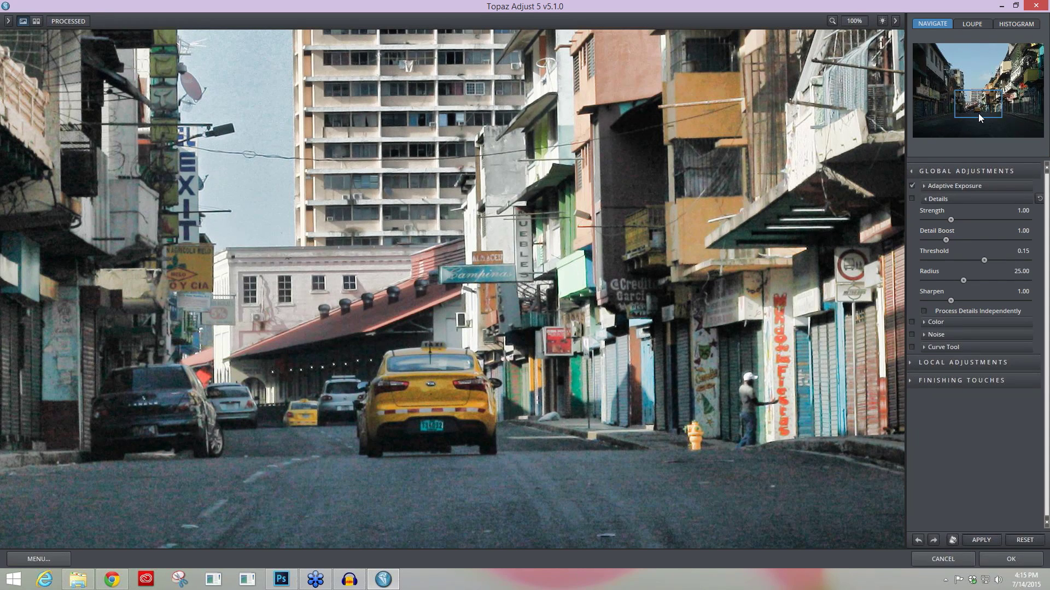
drag(979, 113, 1005, 113)
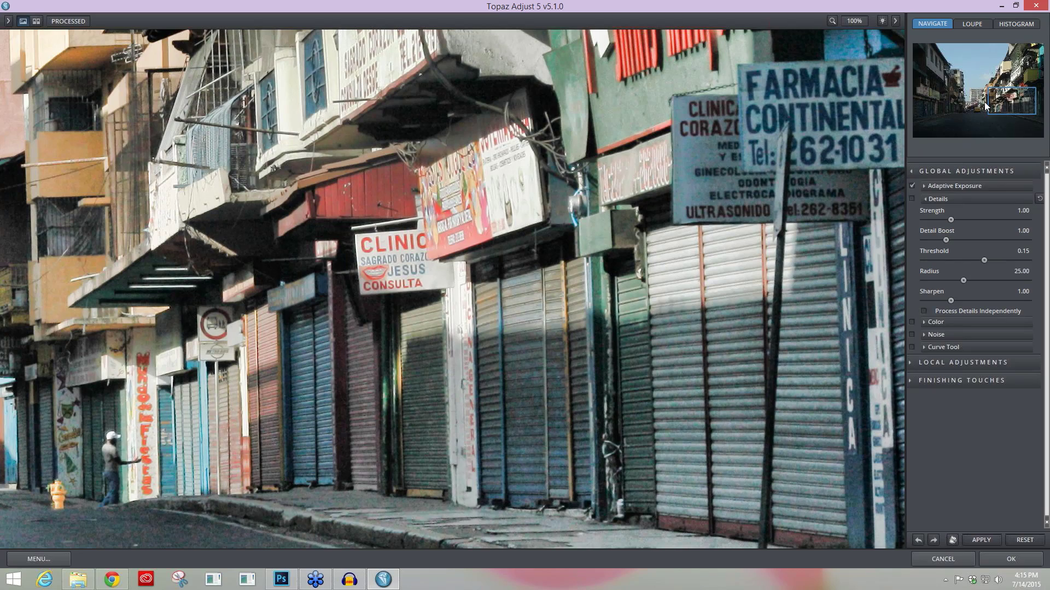
drag(984, 102, 938, 61)
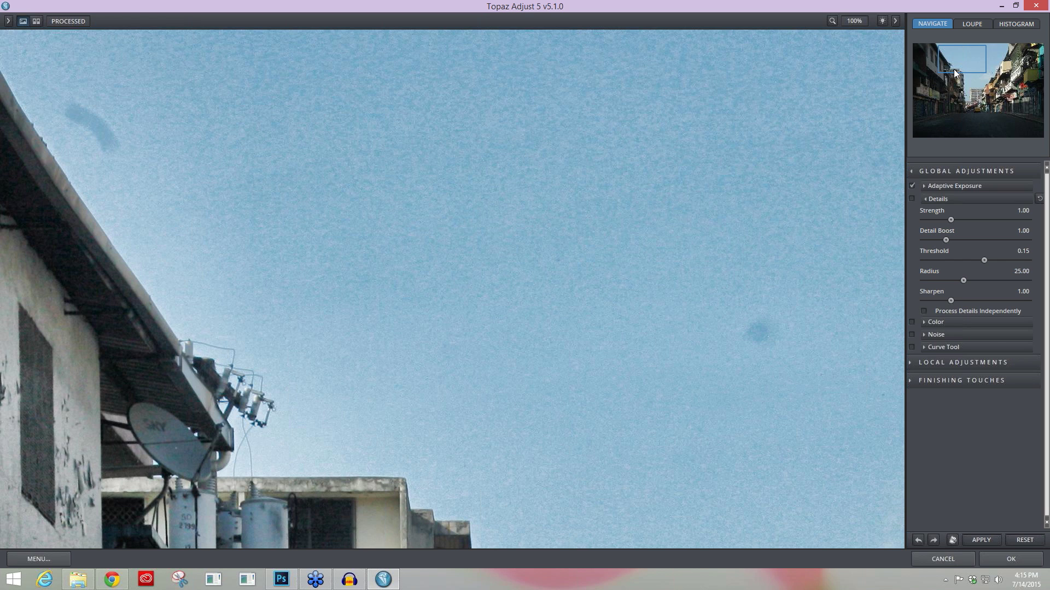
drag(954, 73, 965, 113)
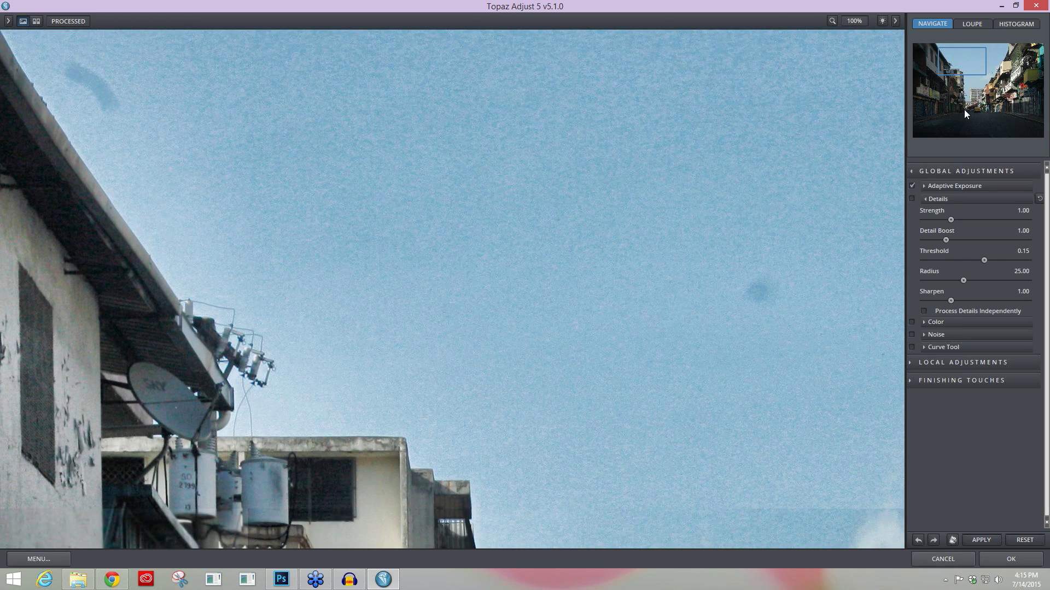
click(964, 110)
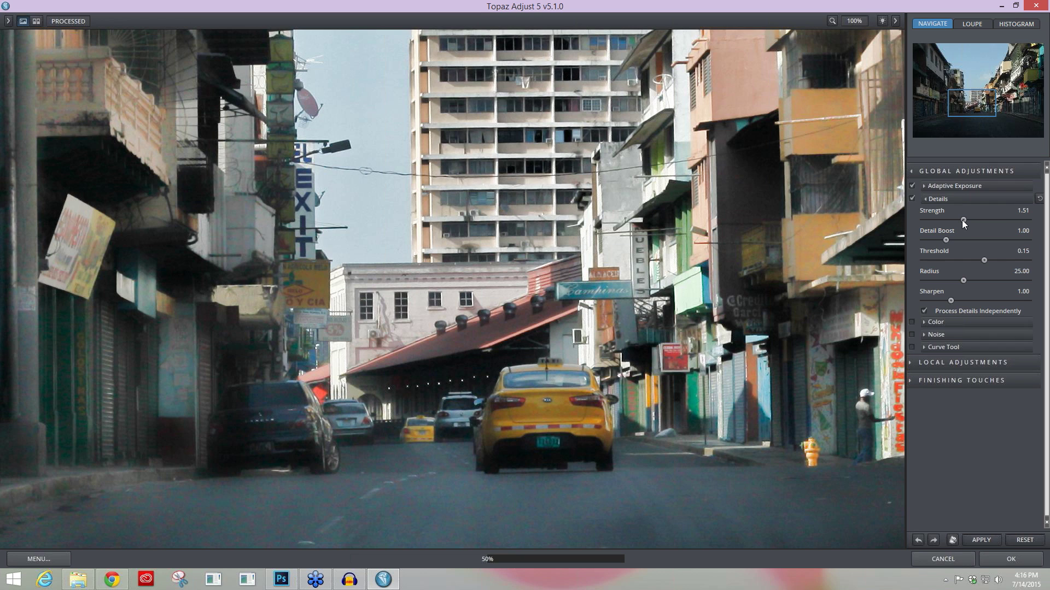
Enhance the details with Process Details Independently enabled, Strength 1.46 and Detail Boost 1.42
click(963, 219)
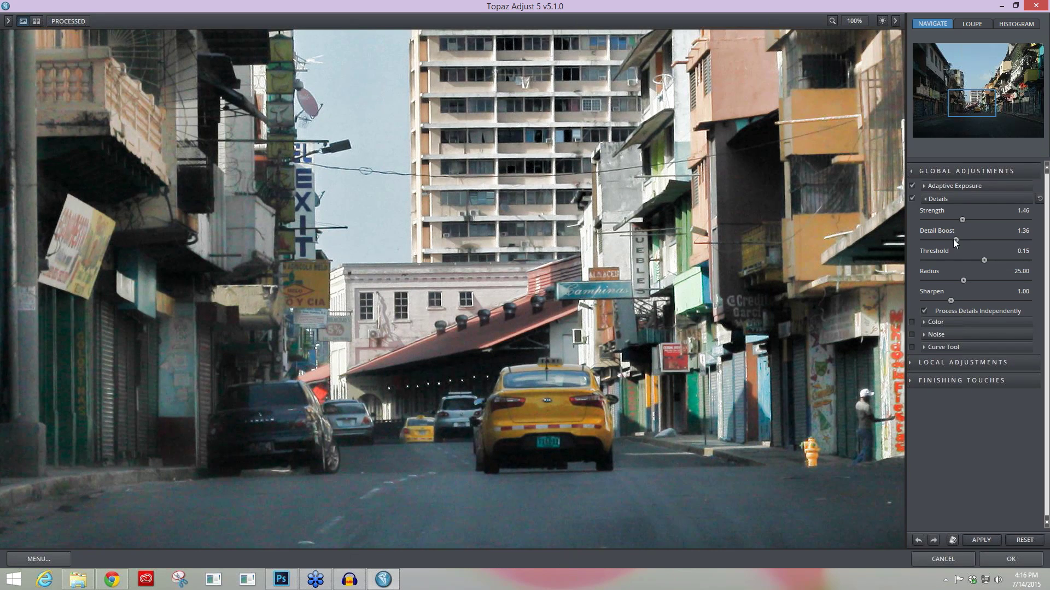
drag(953, 239, 956, 241)
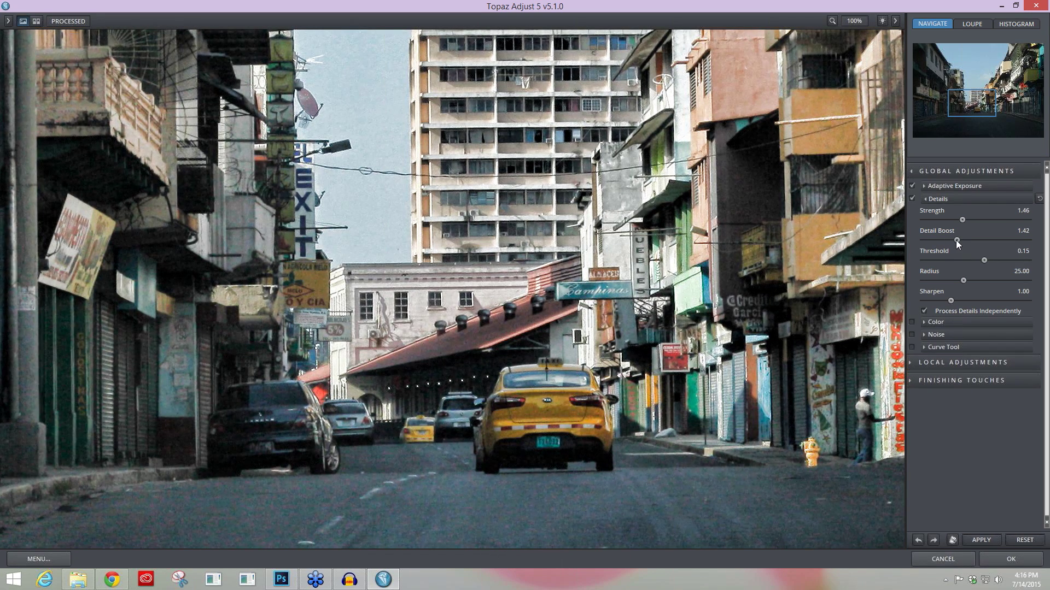
click(956, 240)
click(956, 240)
Try different detail Strength values up to 1.64 and settle on 1.29
drag(957, 219, 976, 217)
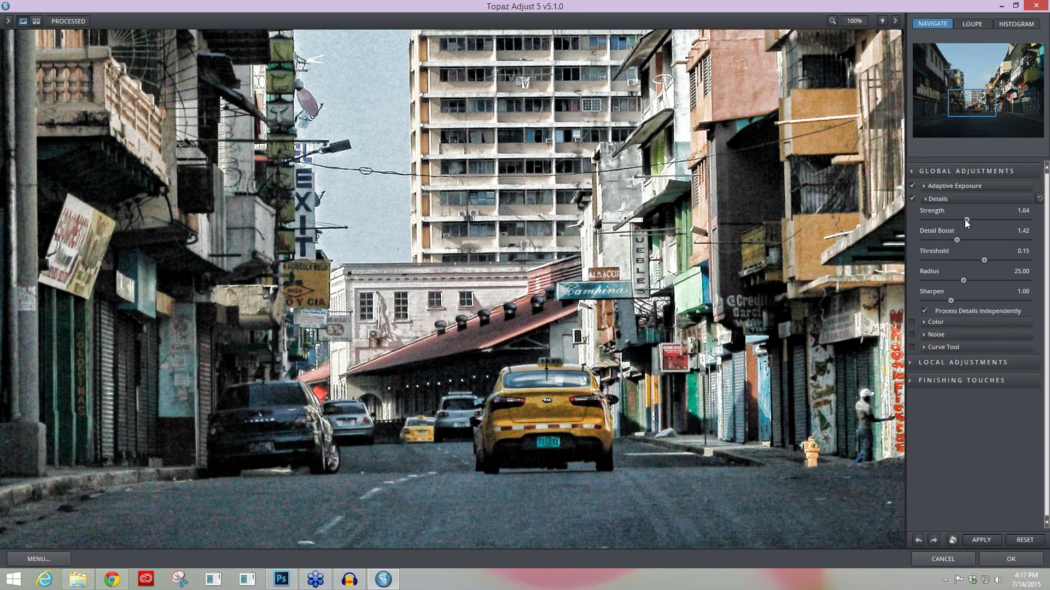
drag(972, 220, 964, 223)
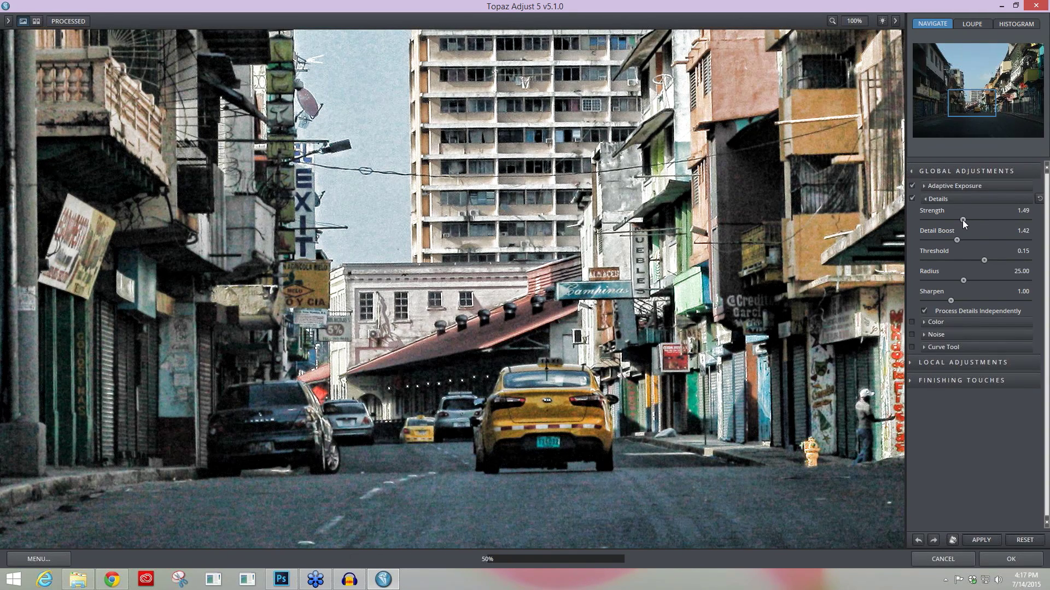
click(961, 223)
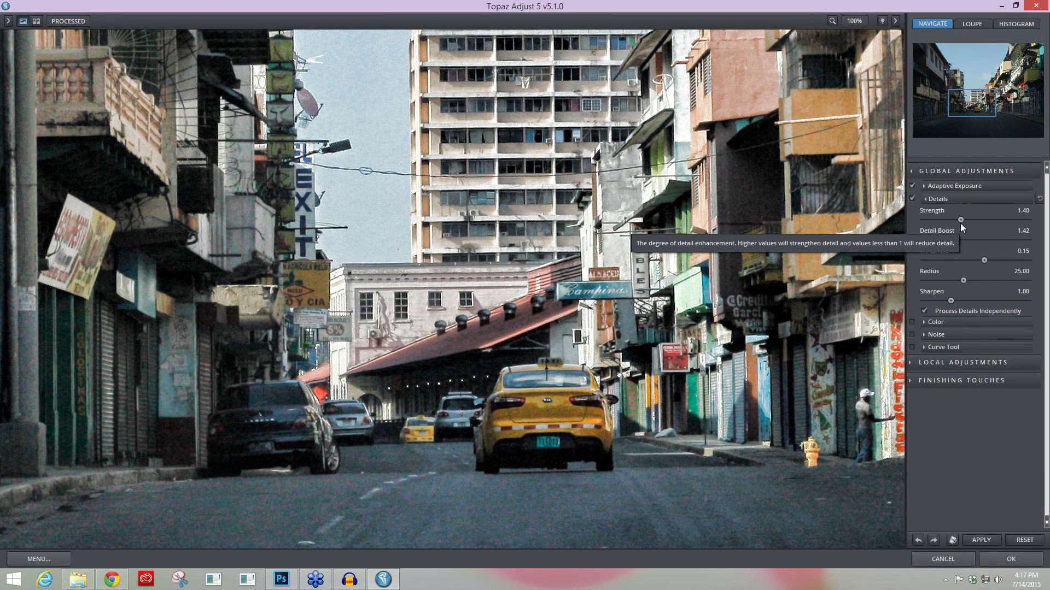
drag(960, 221, 962, 222)
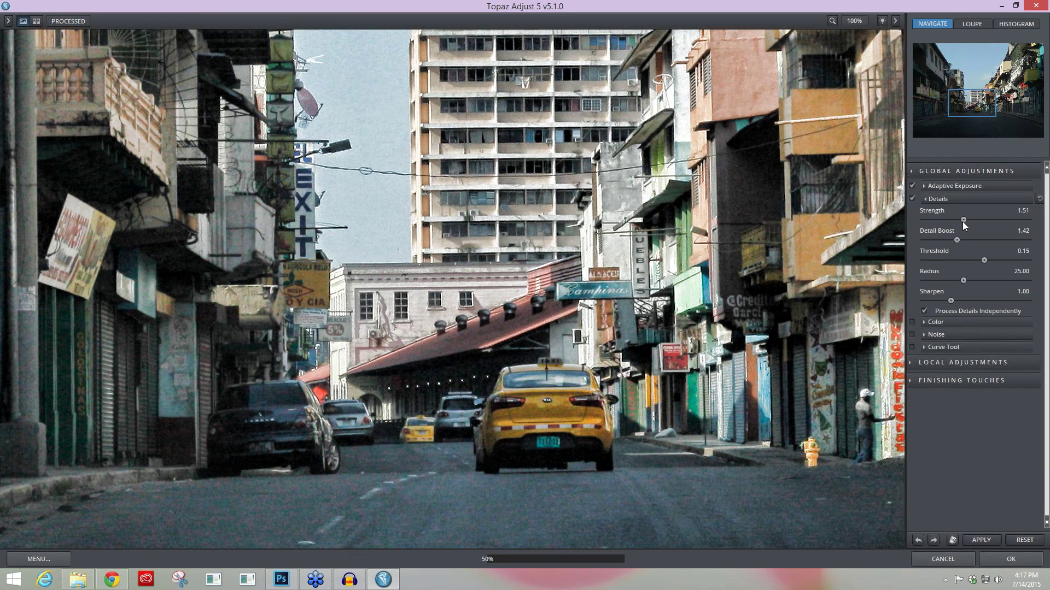
drag(963, 220, 959, 220)
drag(959, 220, 957, 220)
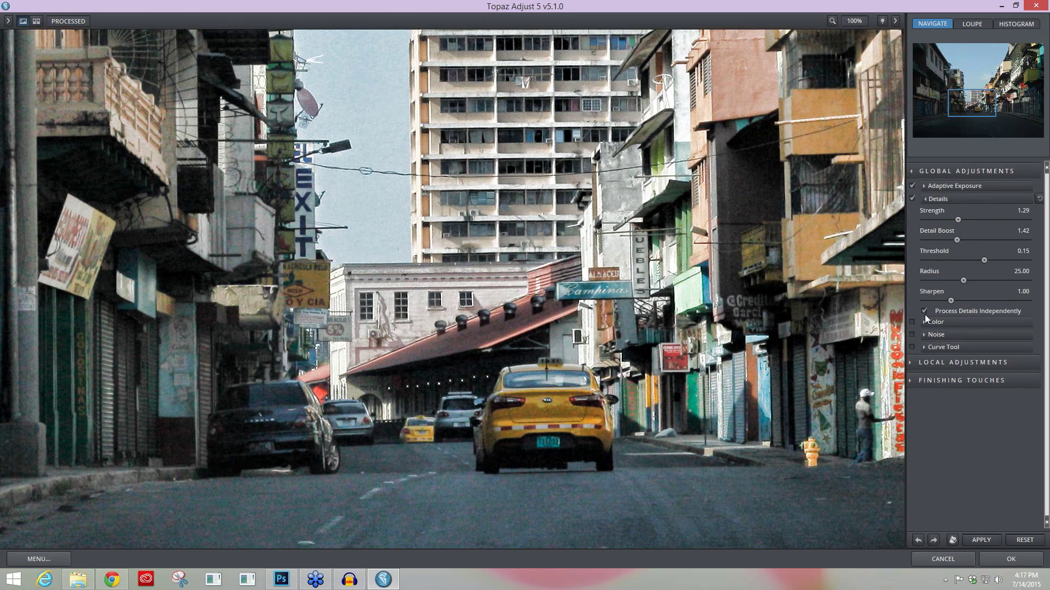
Compare the photo with Process Details Independently off and on, fit the whole image in view, and collapse the Details settings
click(924, 310)
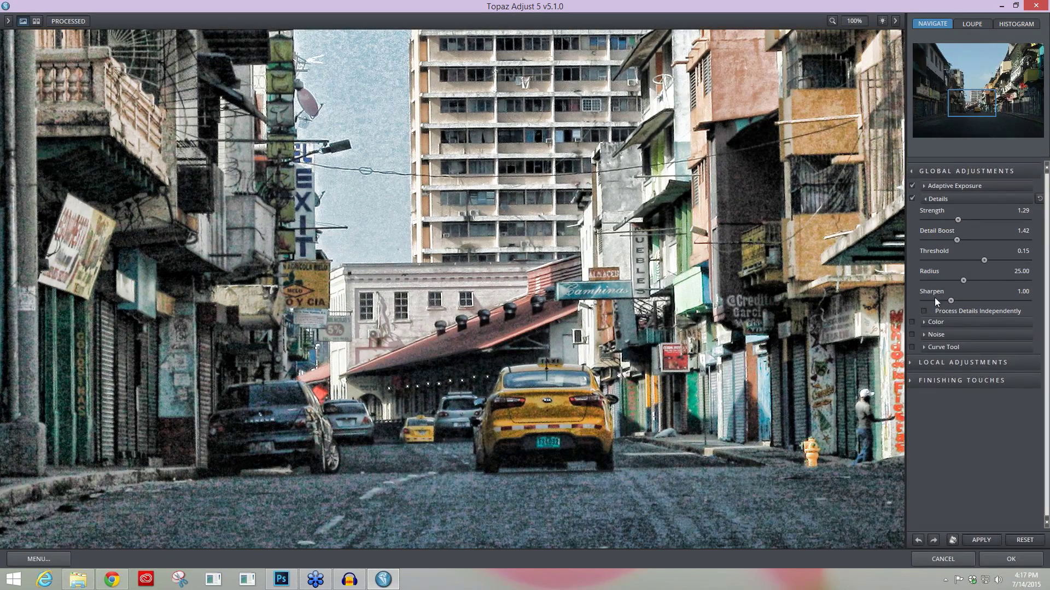
click(924, 311)
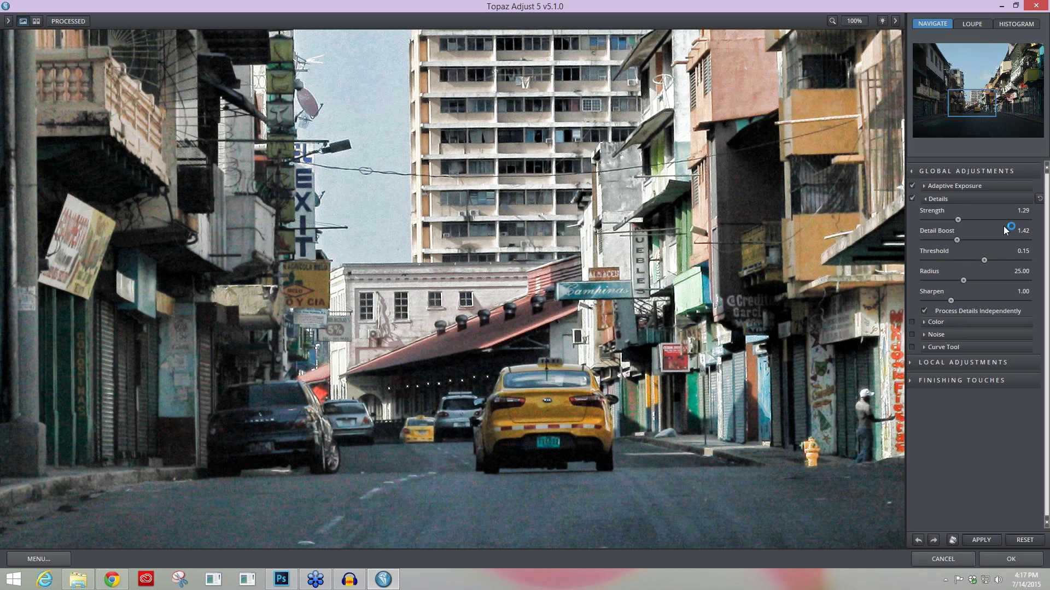
key(ctrl+0)
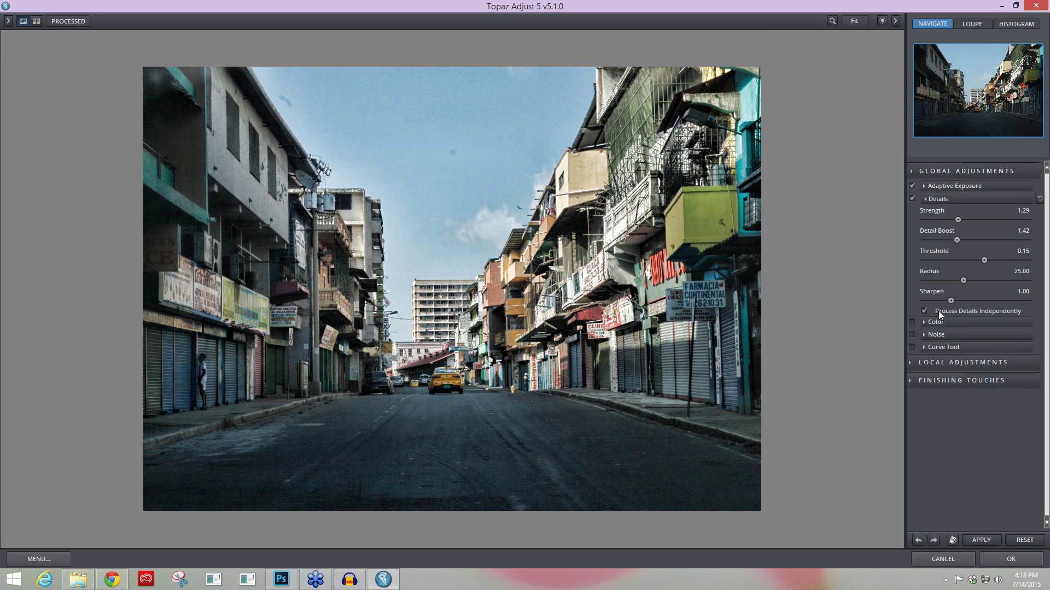
click(924, 200)
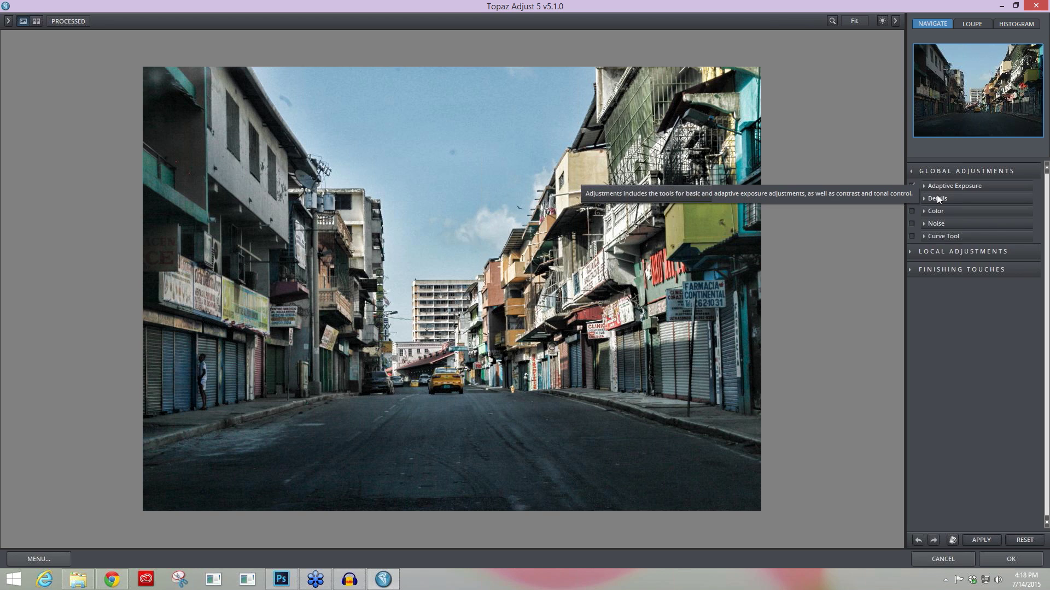
Set up the Brush Out local adjustment with a brush size of 699 and hardness of 0.51
click(915, 254)
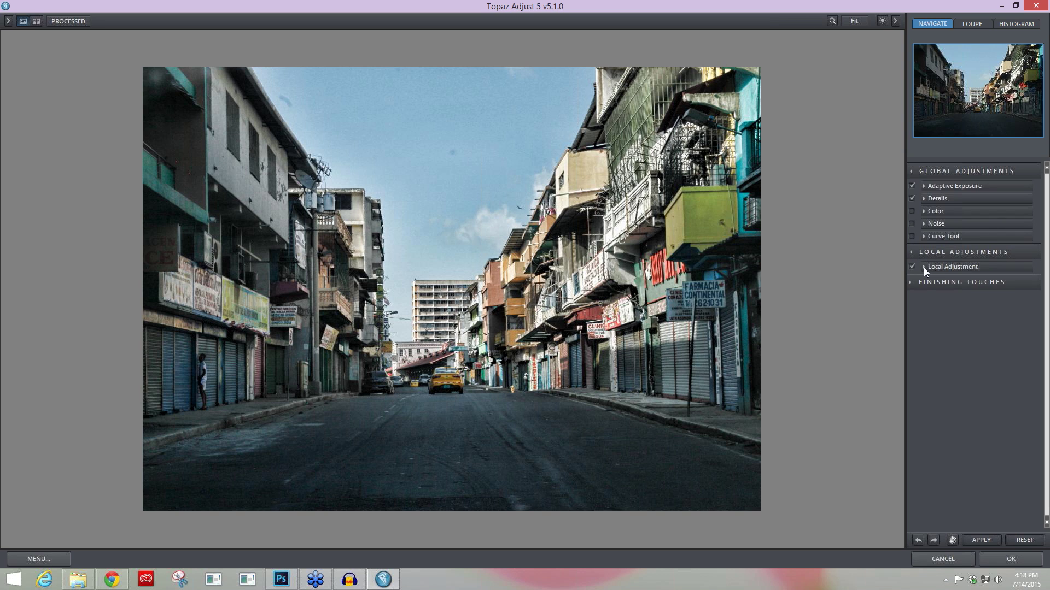
click(923, 267)
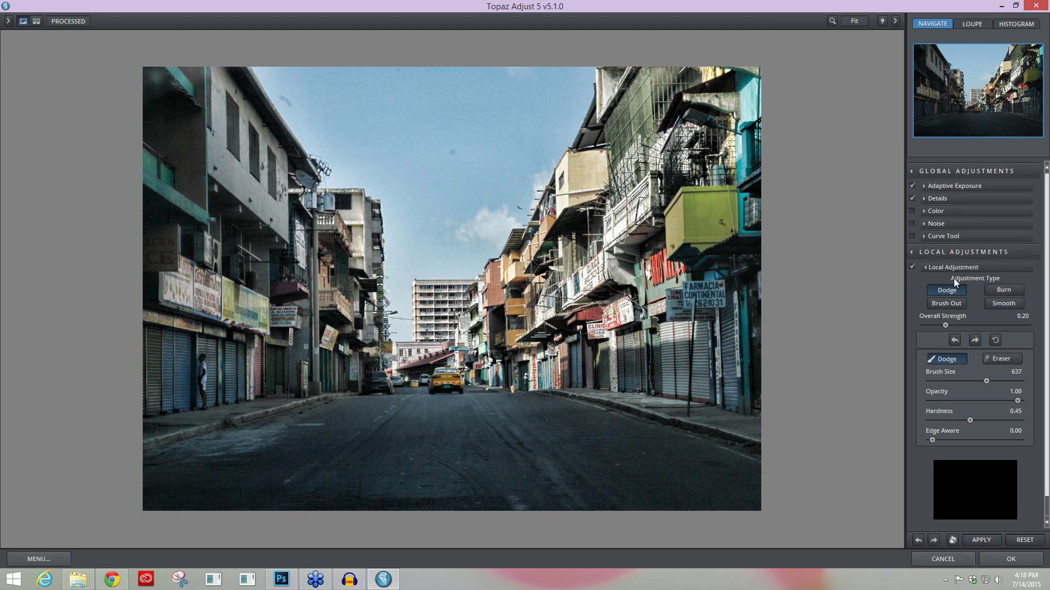
click(947, 304)
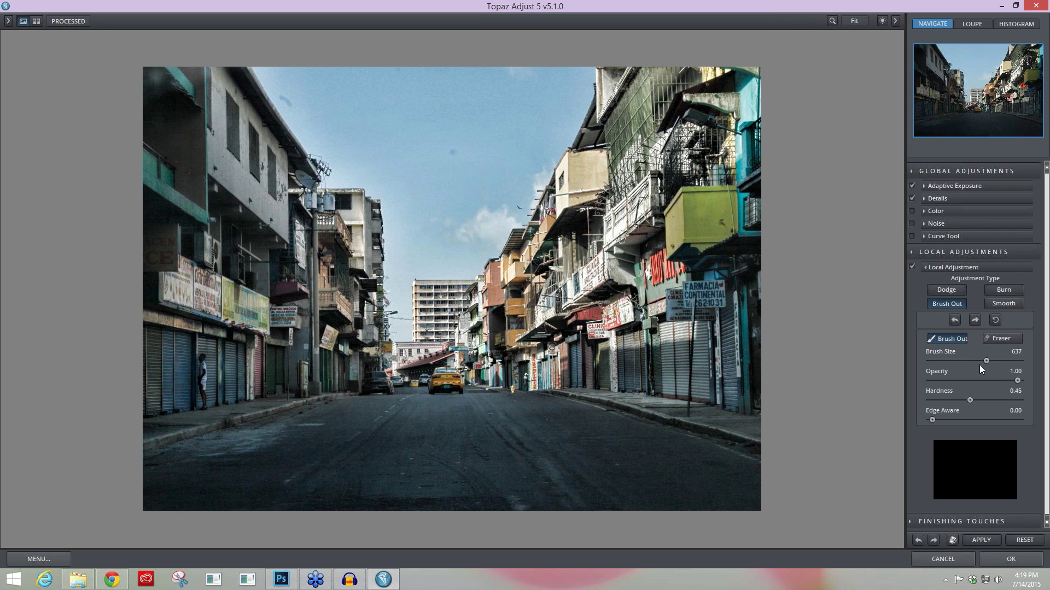
scroll(980, 363, up, 3)
drag(969, 401, 972, 403)
Try brushing the effect out of the sky along the buildings with Edge Aware at 0.00, and clear the brushed mask
drag(558, 147, 497, 270)
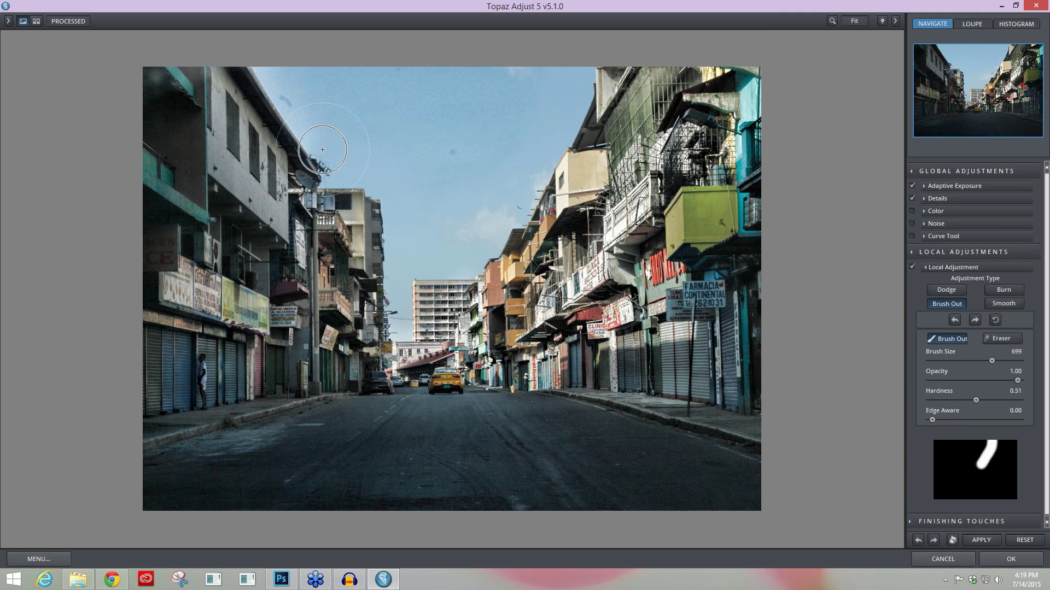
drag(269, 71, 379, 210)
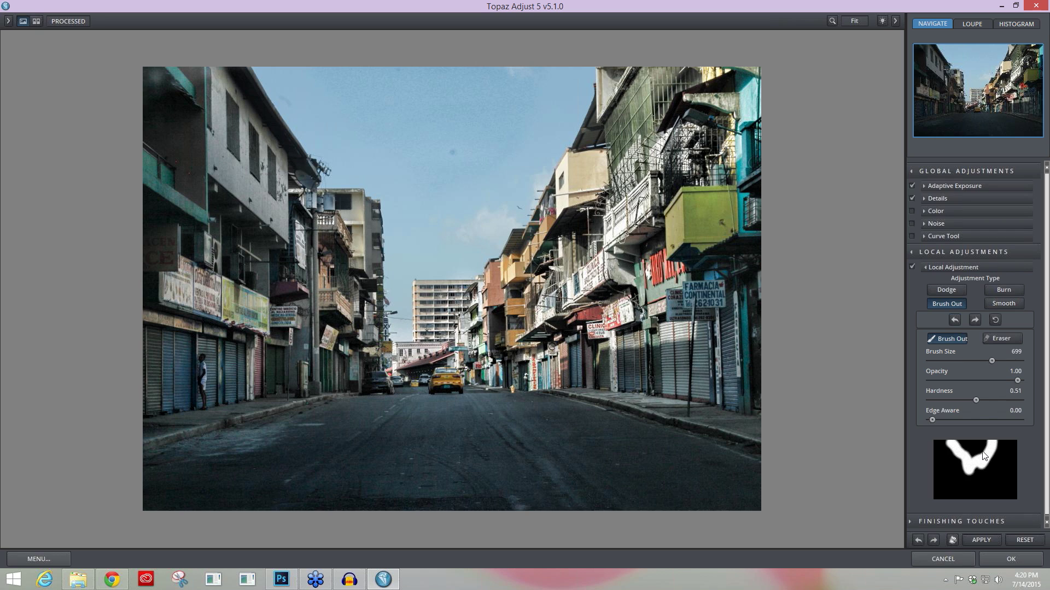
click(953, 319)
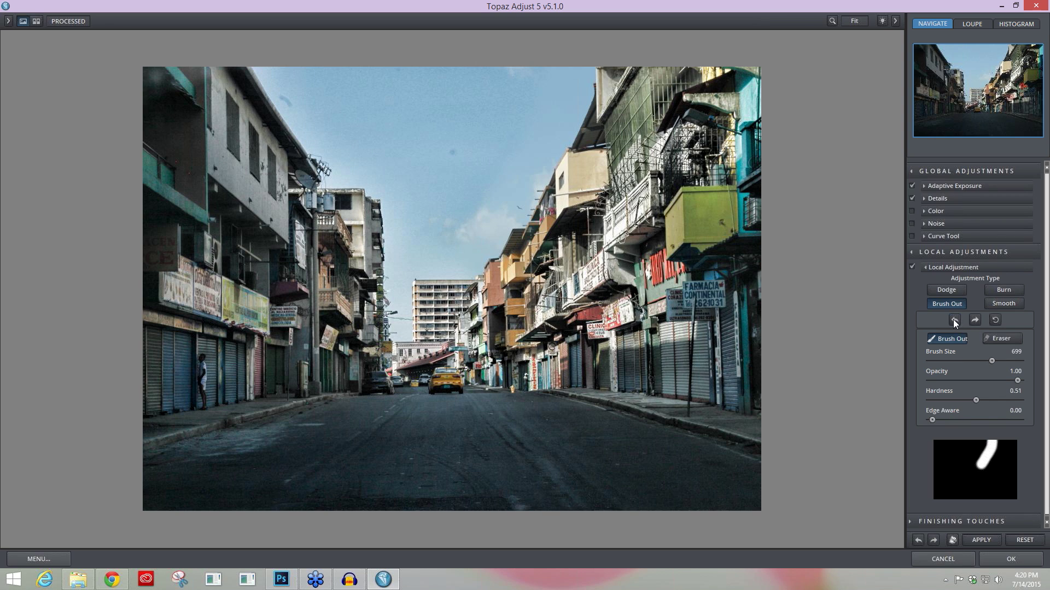
click(995, 320)
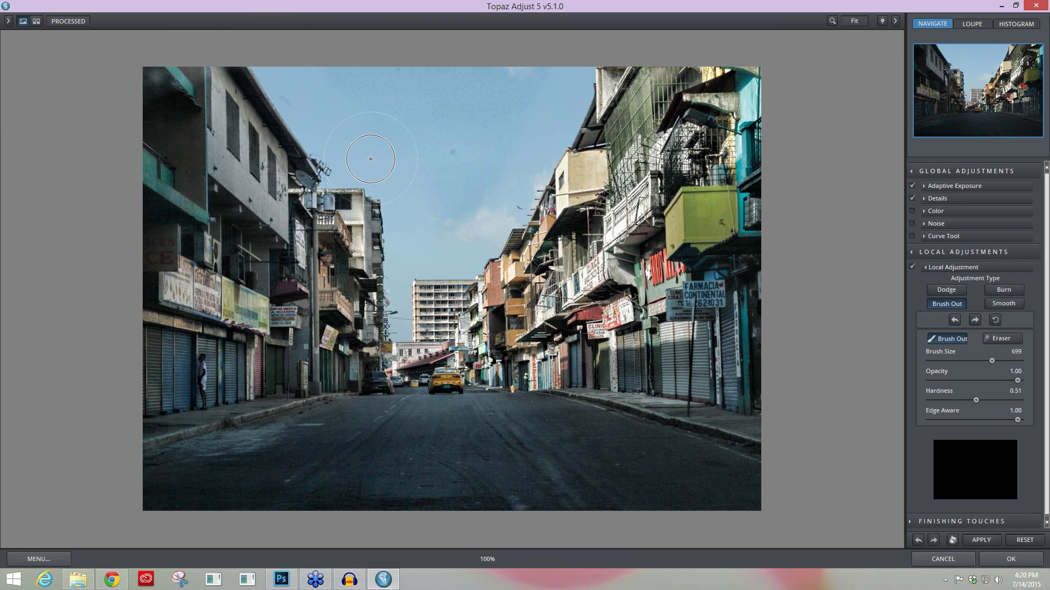
Brush the effect out of the sky, with Edge Aware 1.00 along the building edges and 0.00 for the open middle area
drag(370, 159, 687, 438)
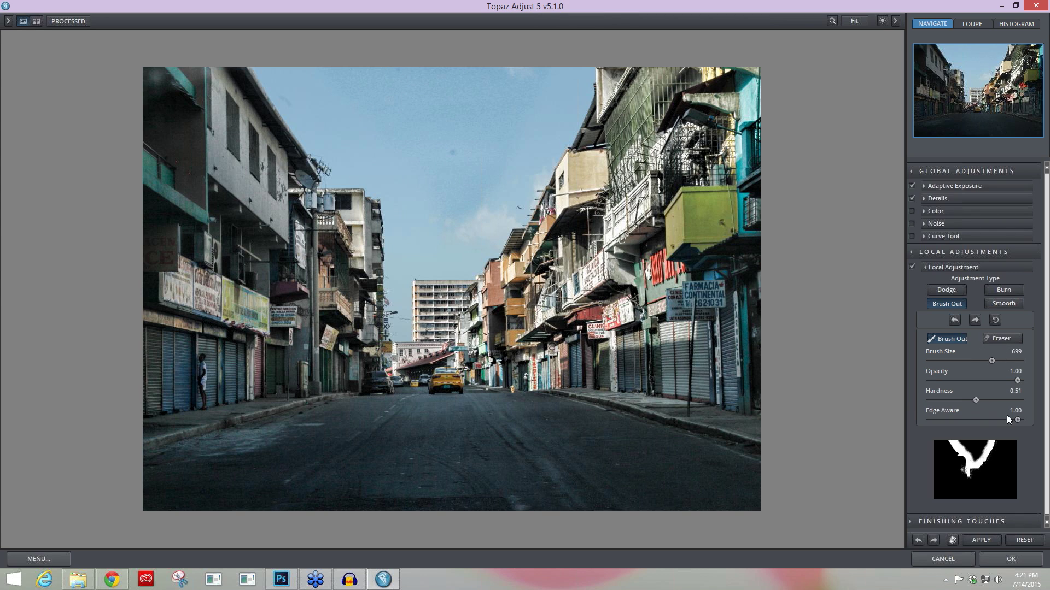
drag(1018, 419, 883, 412)
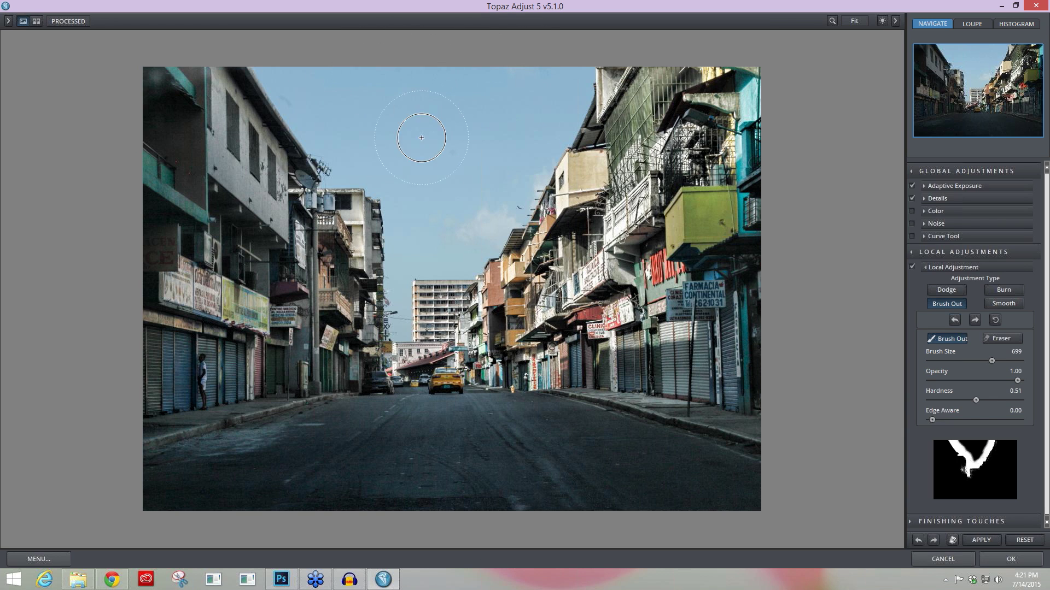
drag(612, 318, 740, 355)
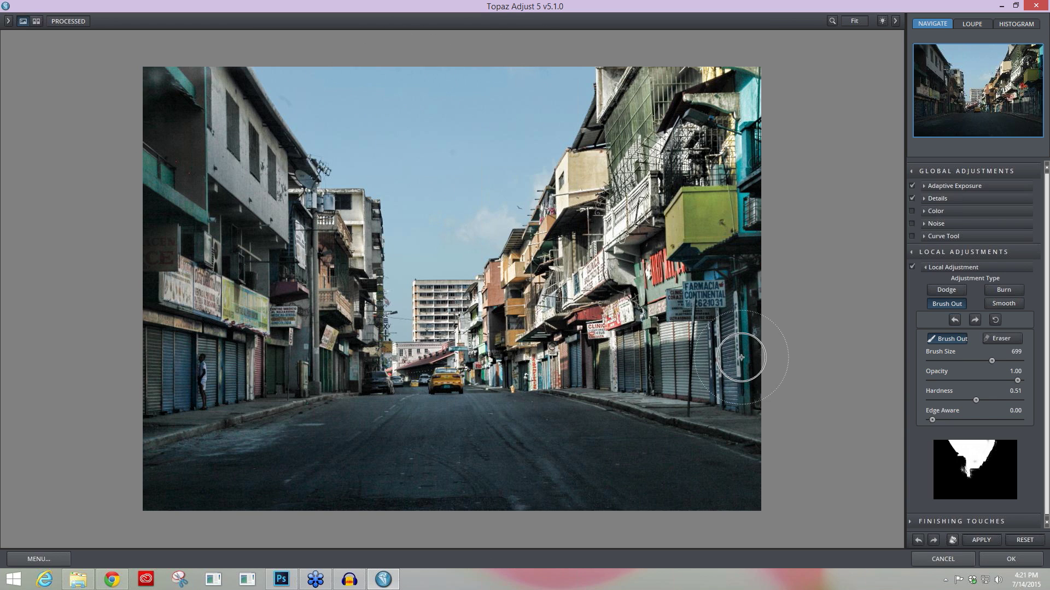
Compare the processed street photo with the original image
click(759, 402)
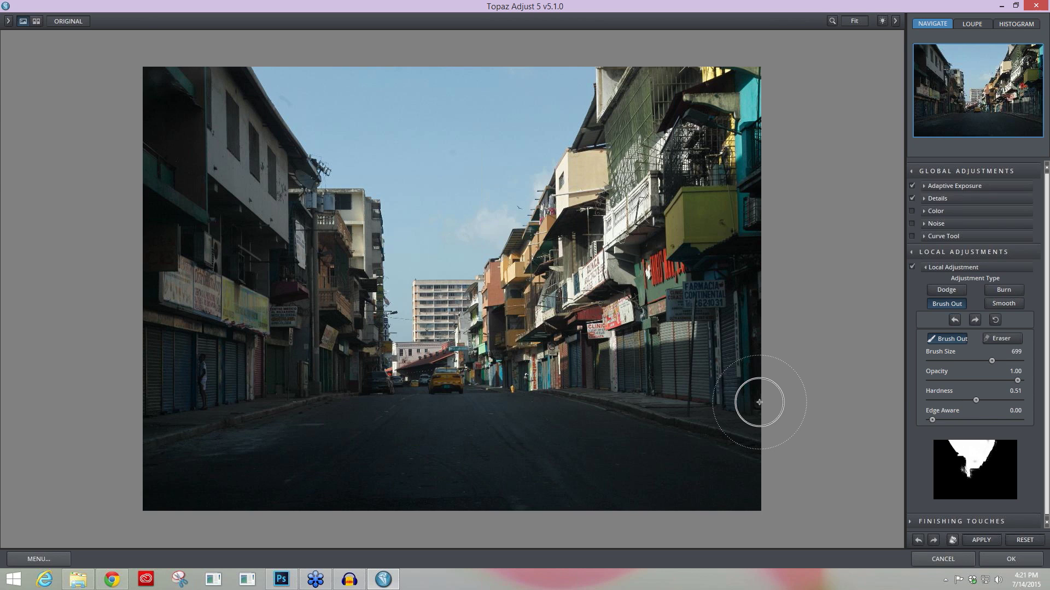
click(759, 402)
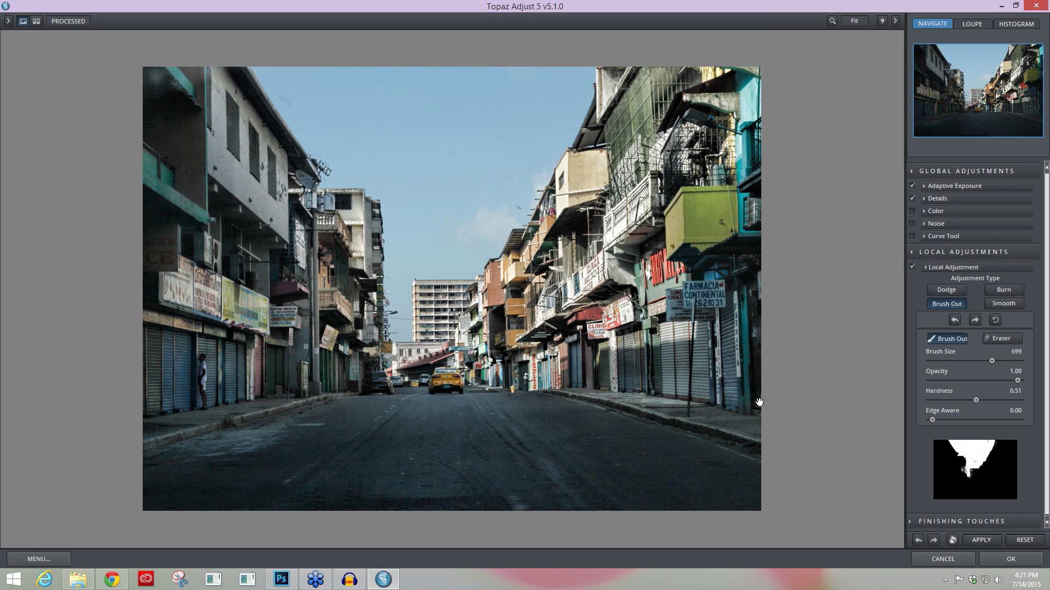
click(759, 402)
Try a global color Saturation of 2.73 and reset it to 1.00
click(930, 211)
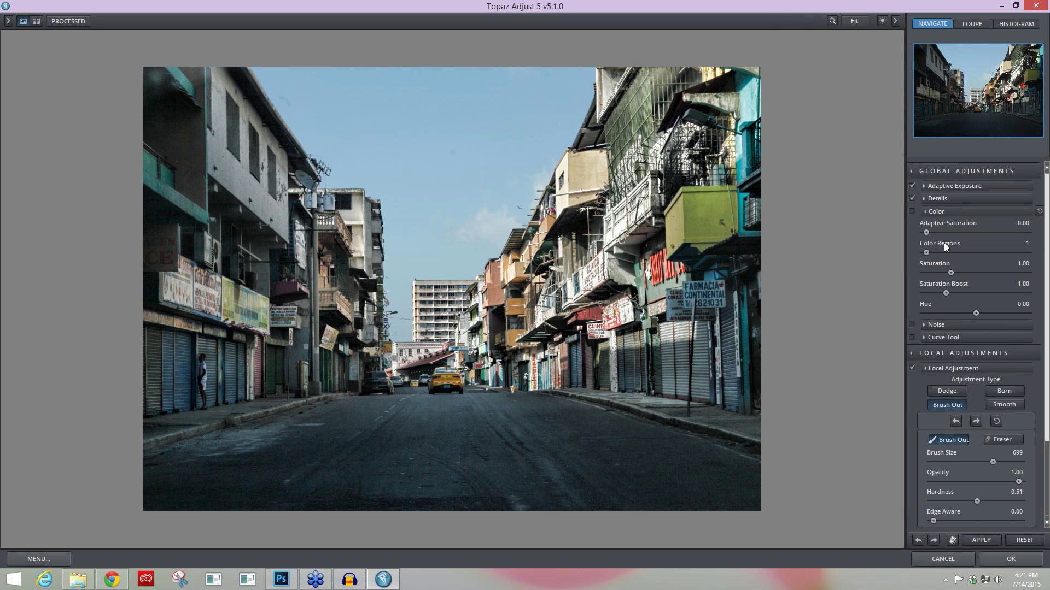
drag(949, 274, 993, 274)
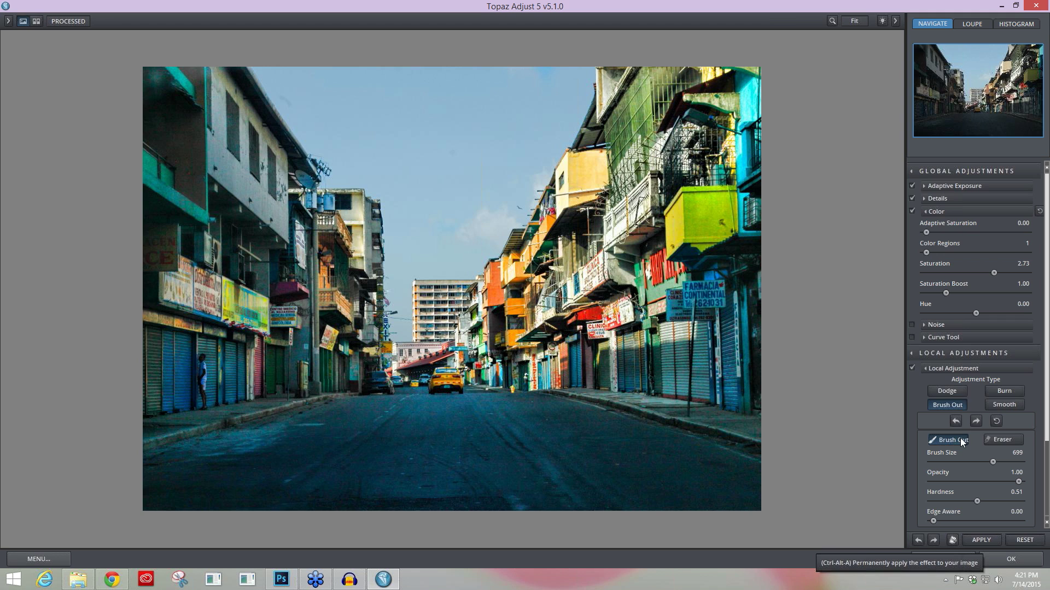
double_click(935, 266)
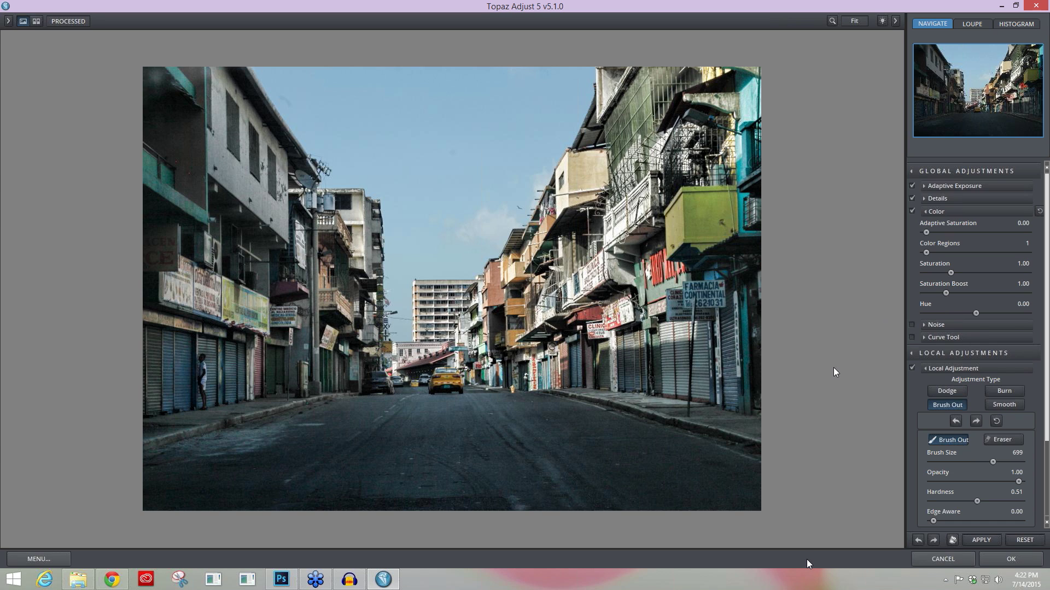
Apply the current adjustments to the photo, enable Color, and try a higher Saturation before resetting it to 1.00
click(976, 539)
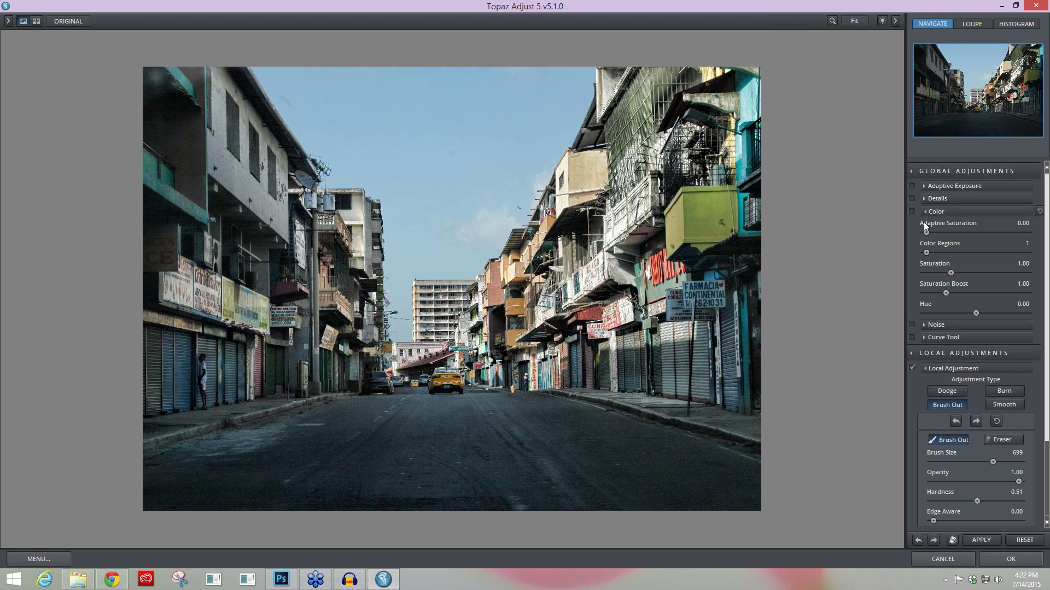
click(912, 211)
drag(951, 273, 978, 273)
double_click(927, 263)
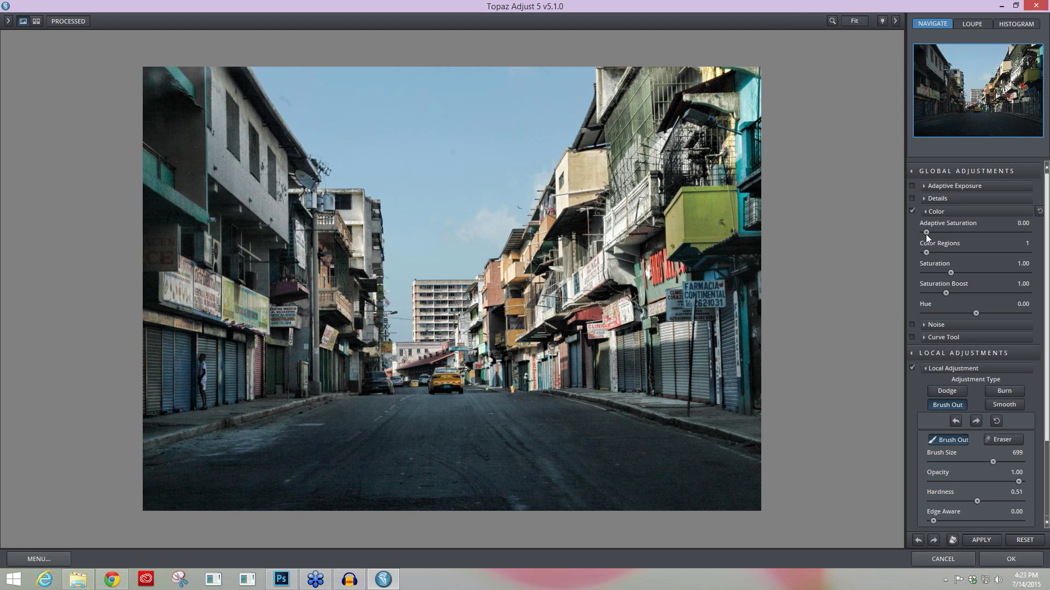
Try an Adaptive Saturation of 0.40 with 38 Color Regions, and reset them to 0.00 and 1
drag(932, 233, 946, 234)
drag(945, 232, 953, 231)
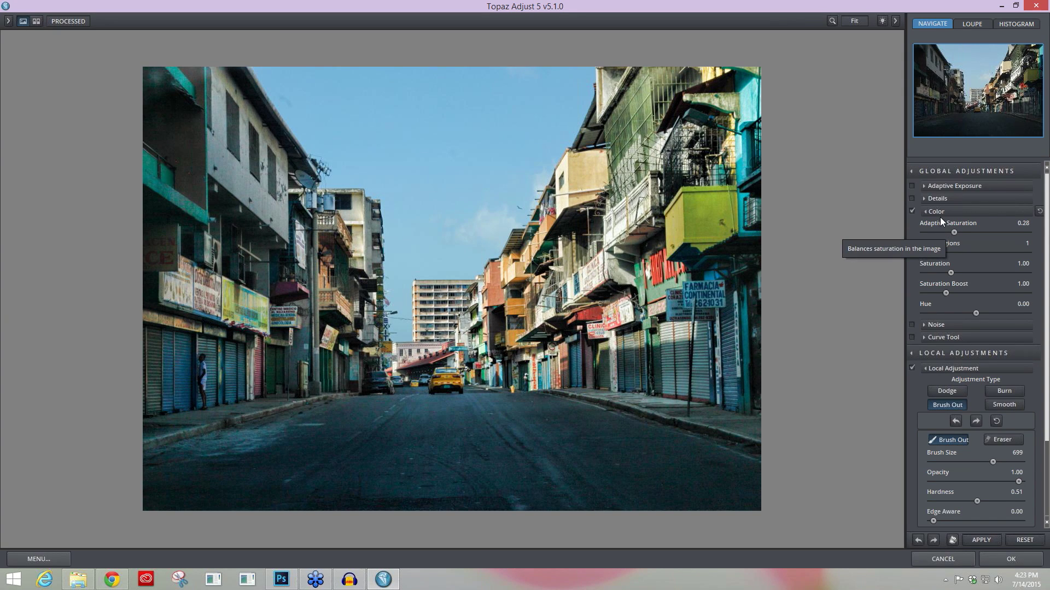
drag(953, 231, 961, 232)
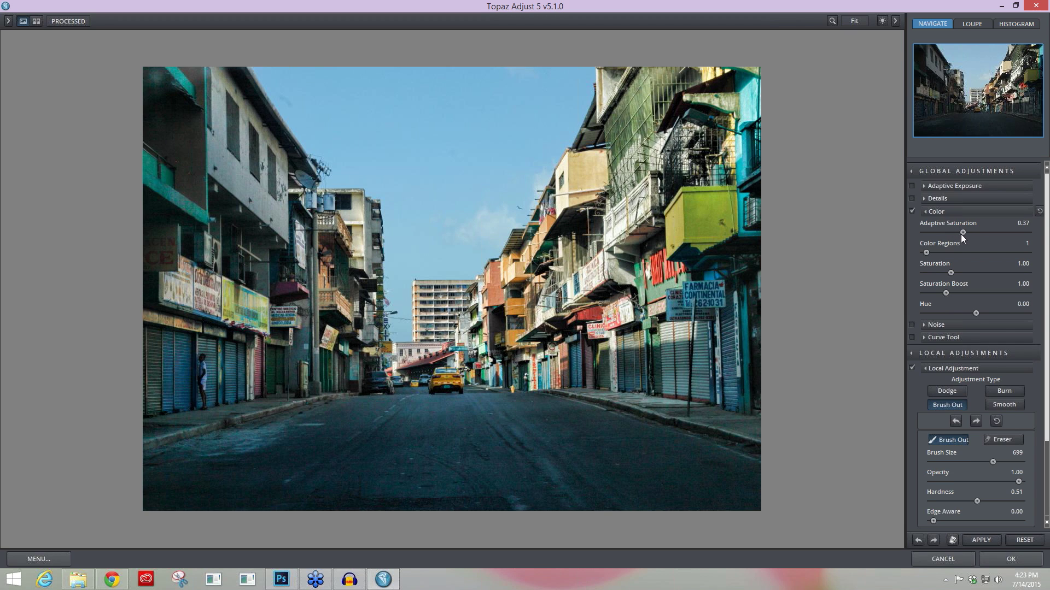
drag(964, 233, 966, 232)
click(931, 253)
drag(941, 254, 1001, 253)
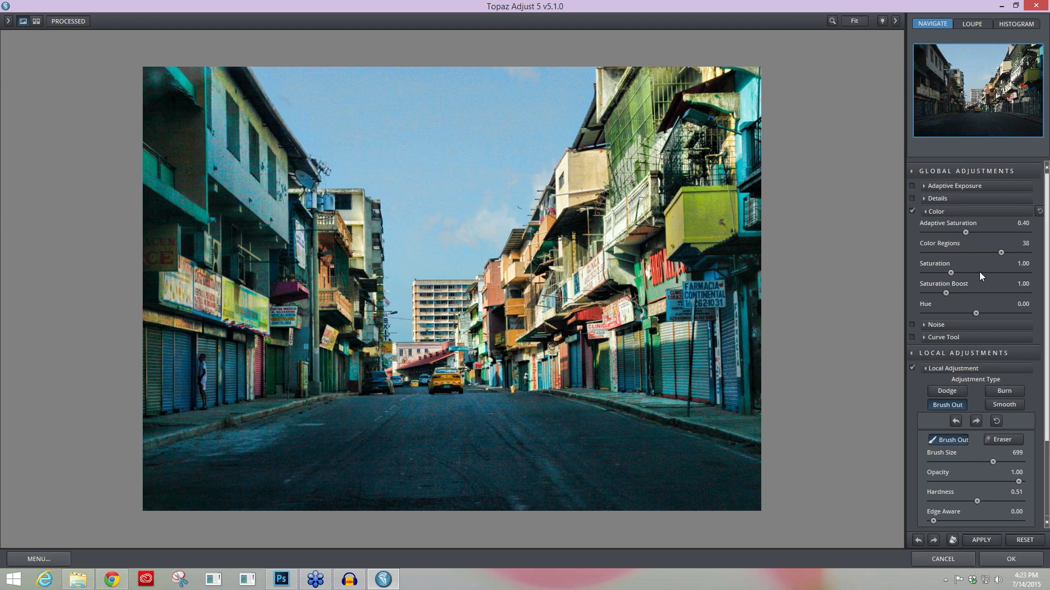
drag(1001, 252, 923, 228)
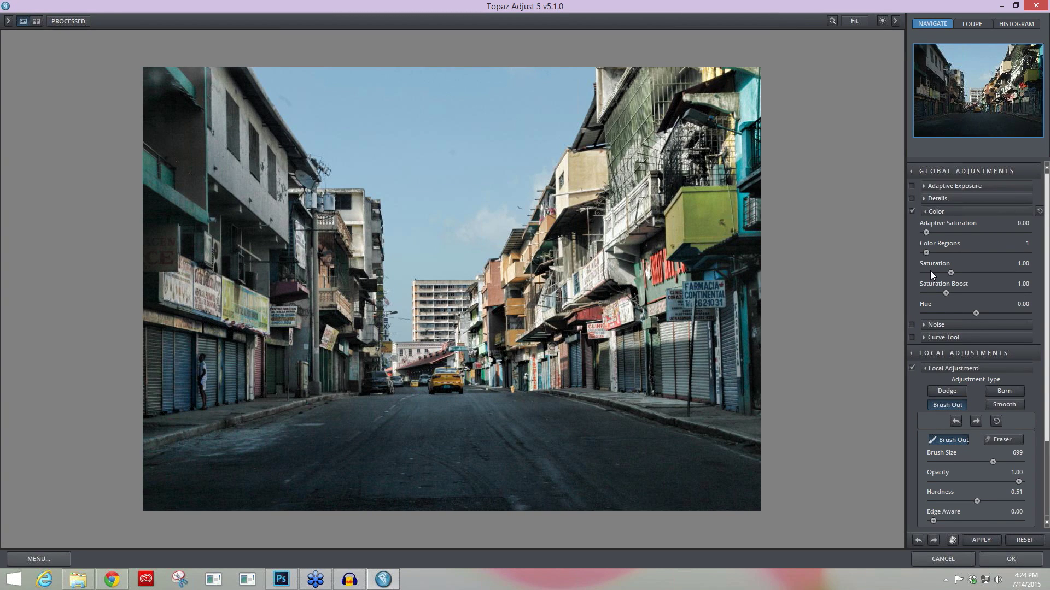
Set the global color Saturation to 1.05 and the Saturation Boost to 1.23
drag(949, 271, 951, 272)
click(970, 272)
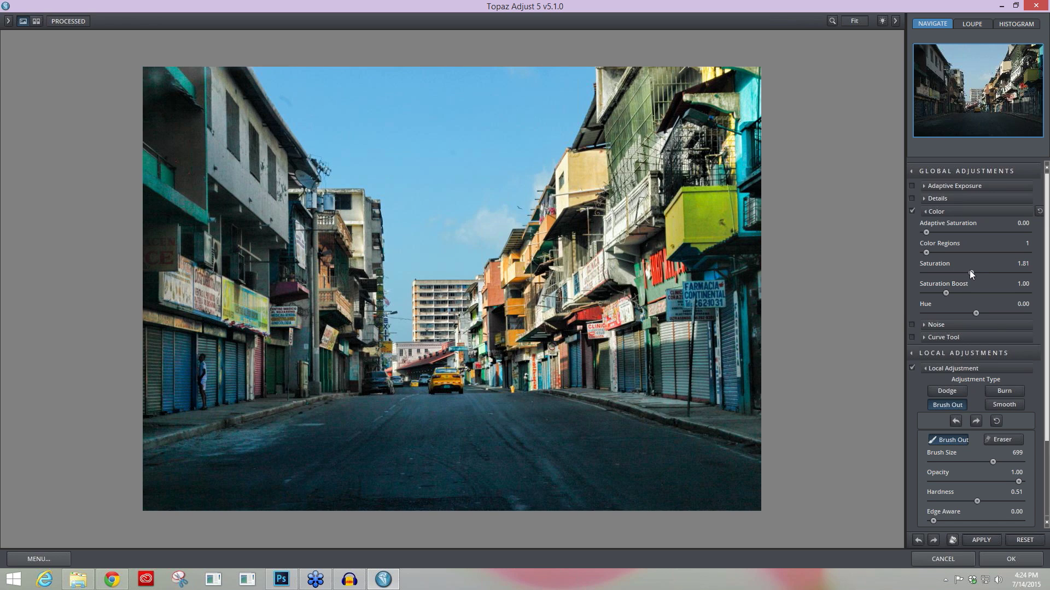
click(958, 272)
drag(957, 273, 959, 273)
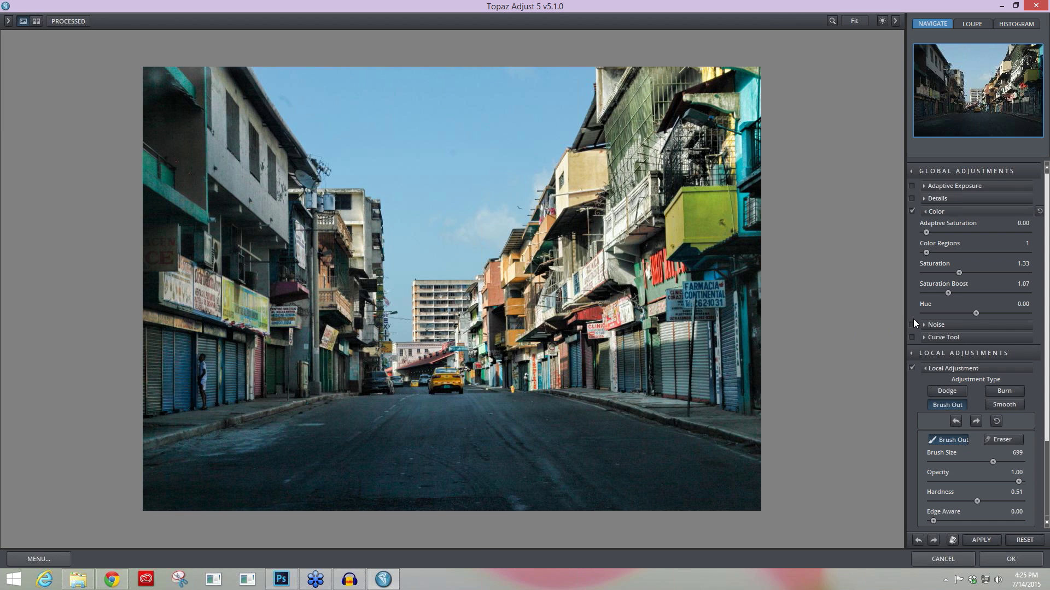
drag(949, 294, 951, 295)
drag(954, 294, 957, 294)
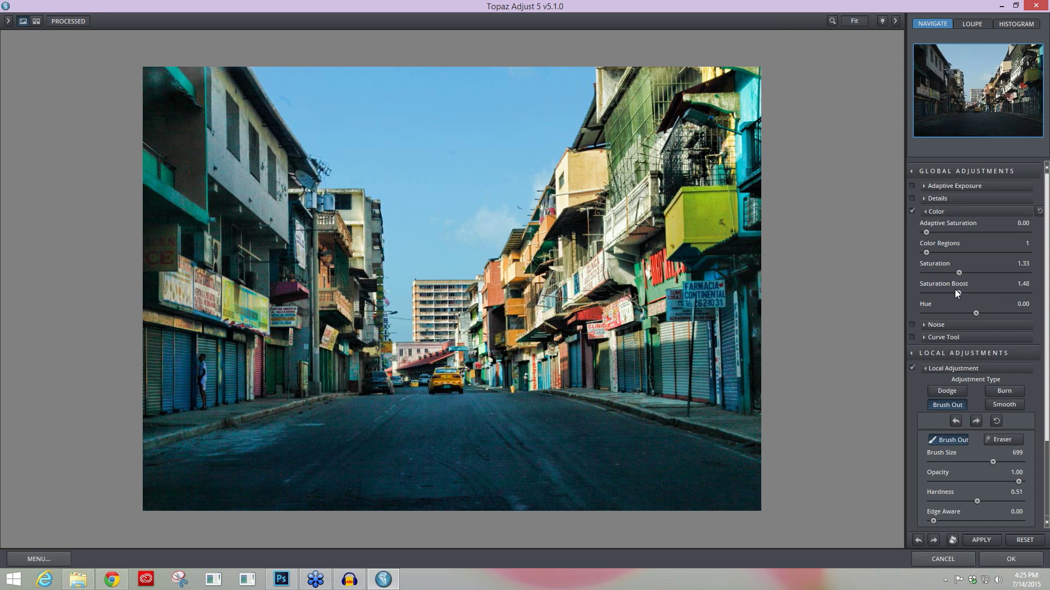
drag(958, 272, 955, 293)
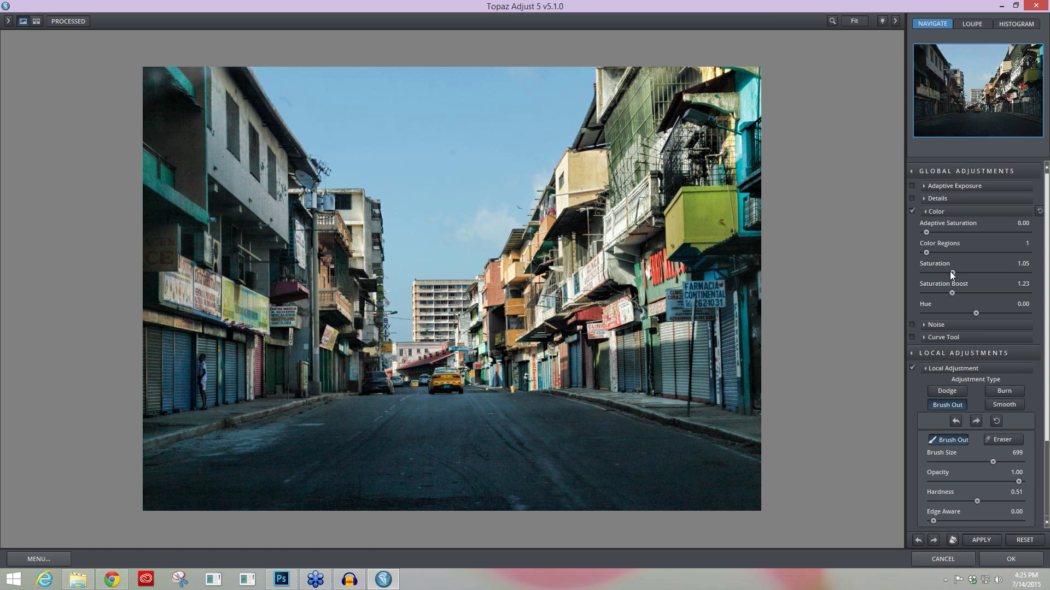
drag(697, 353, 810, 371)
click(926, 213)
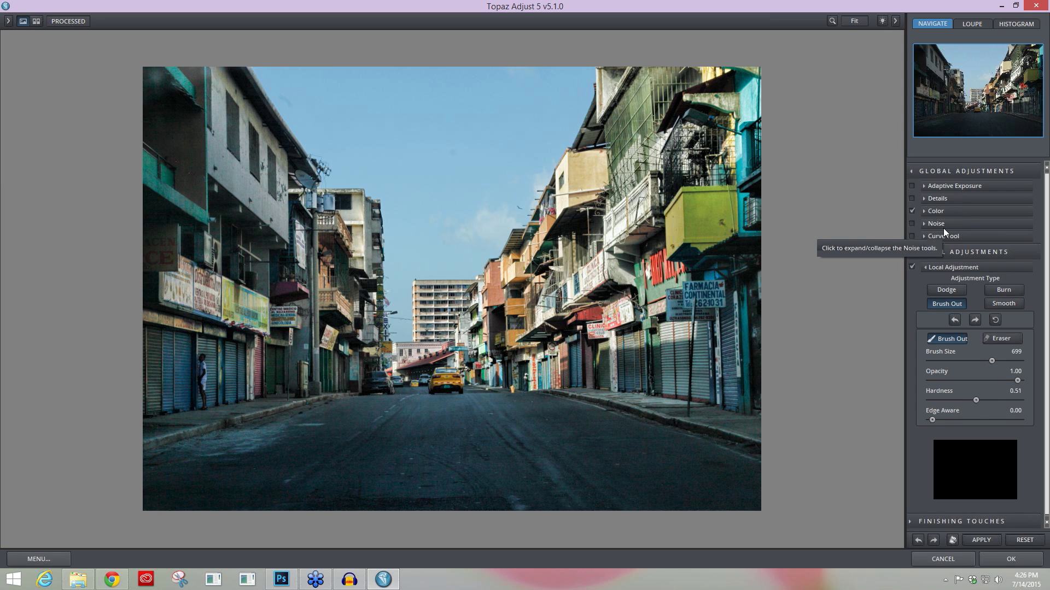
Try the Medium Contrast and Medium Contrast II curves with manually shifted curve points, and reset the curve
click(927, 235)
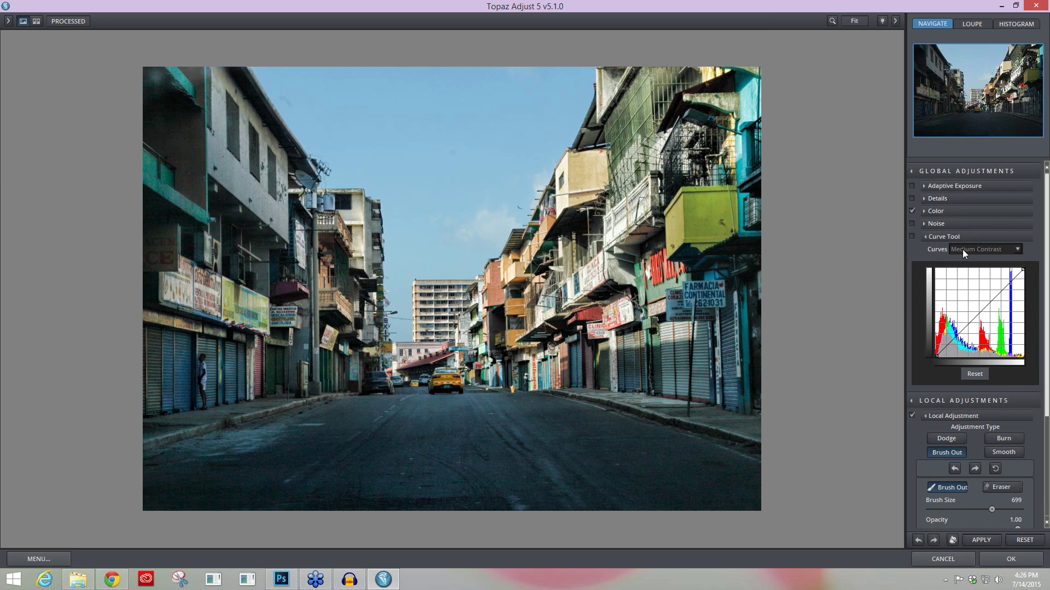
click(962, 249)
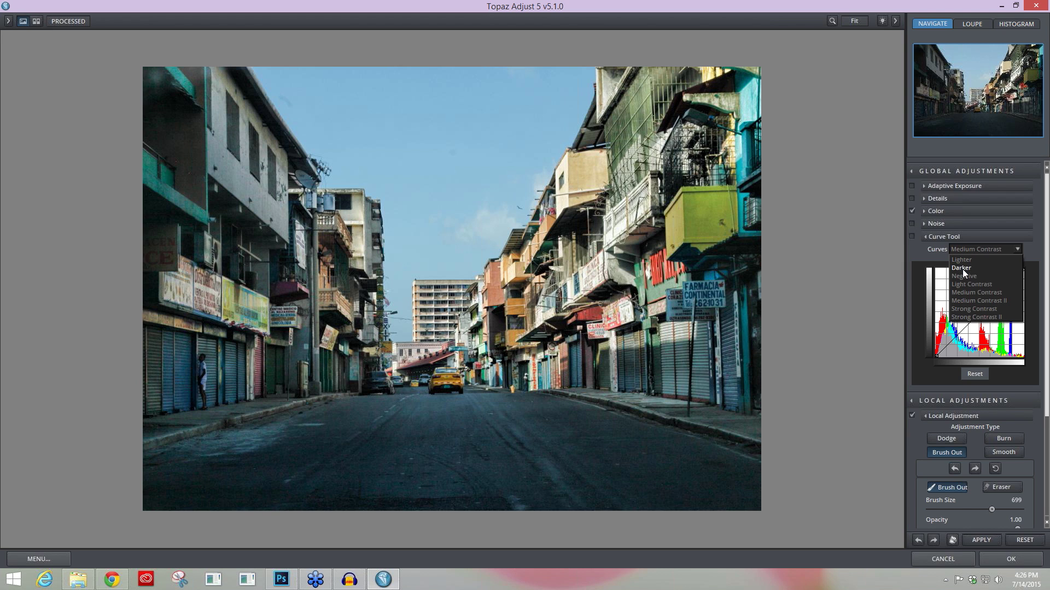
click(972, 293)
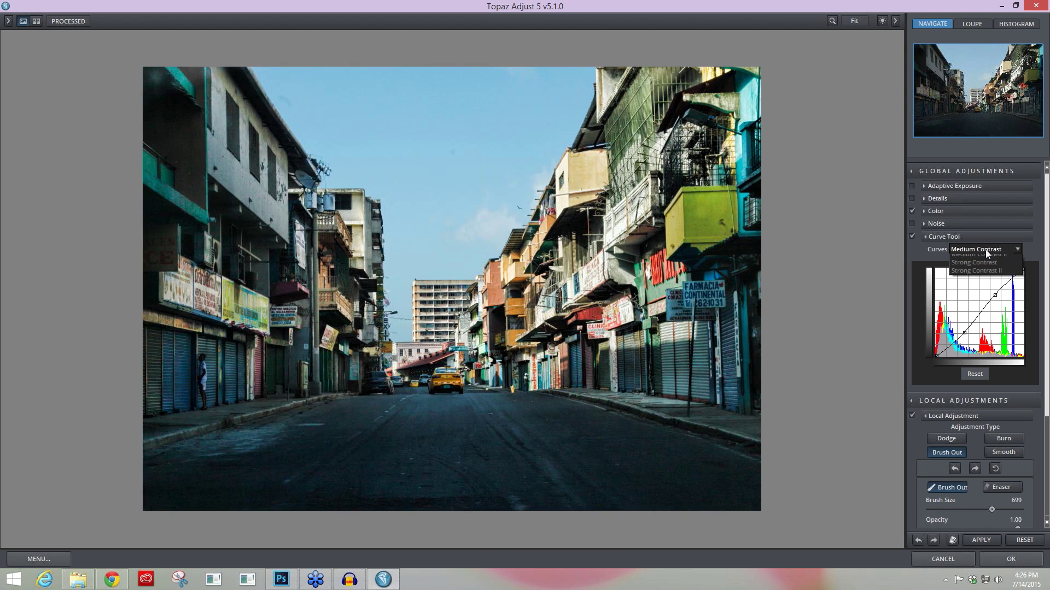
click(991, 301)
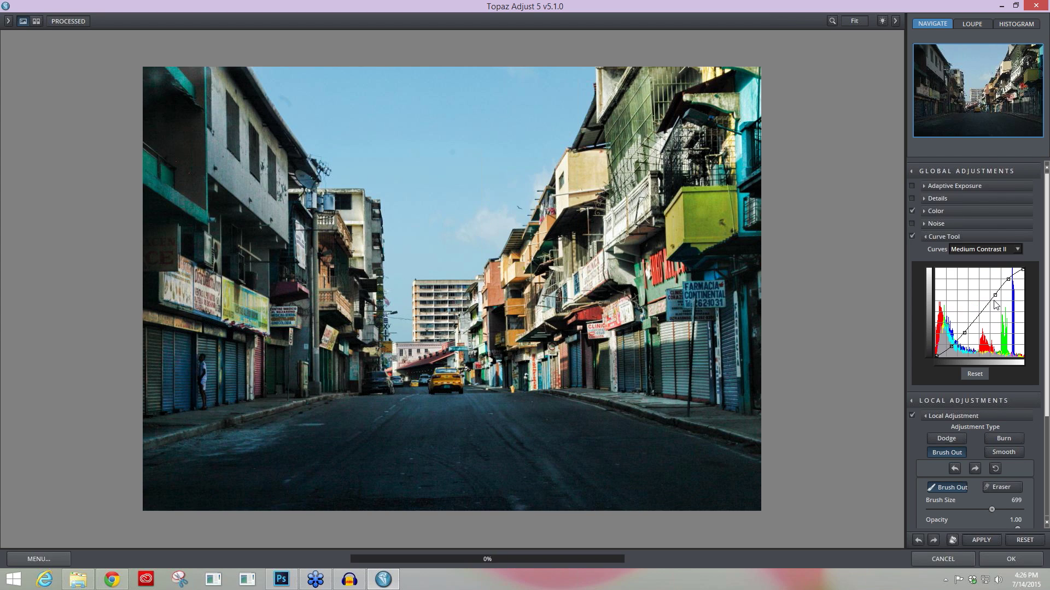
drag(995, 295, 992, 299)
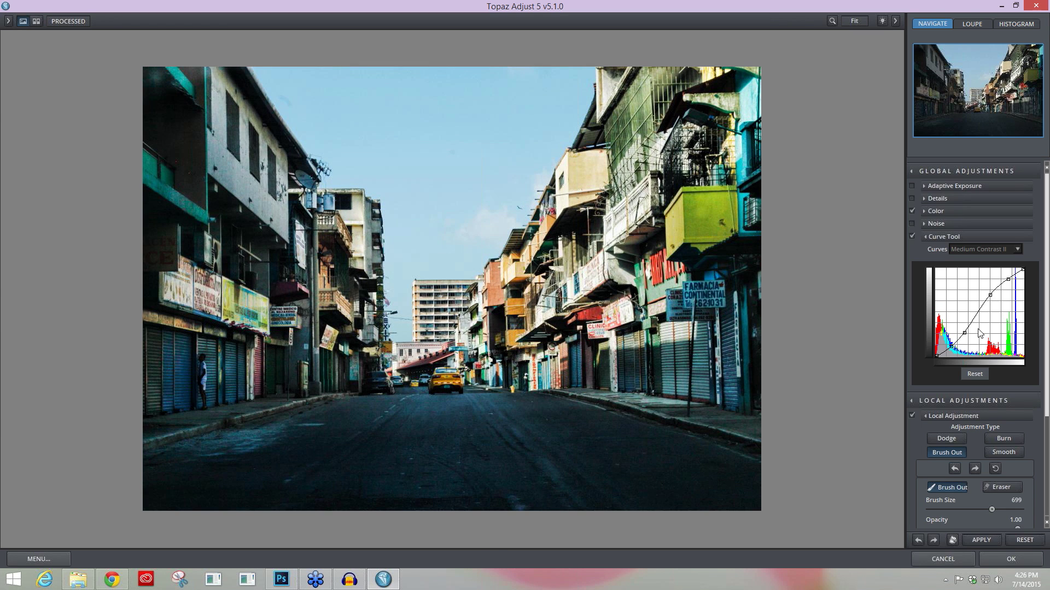
drag(964, 334, 961, 338)
click(974, 374)
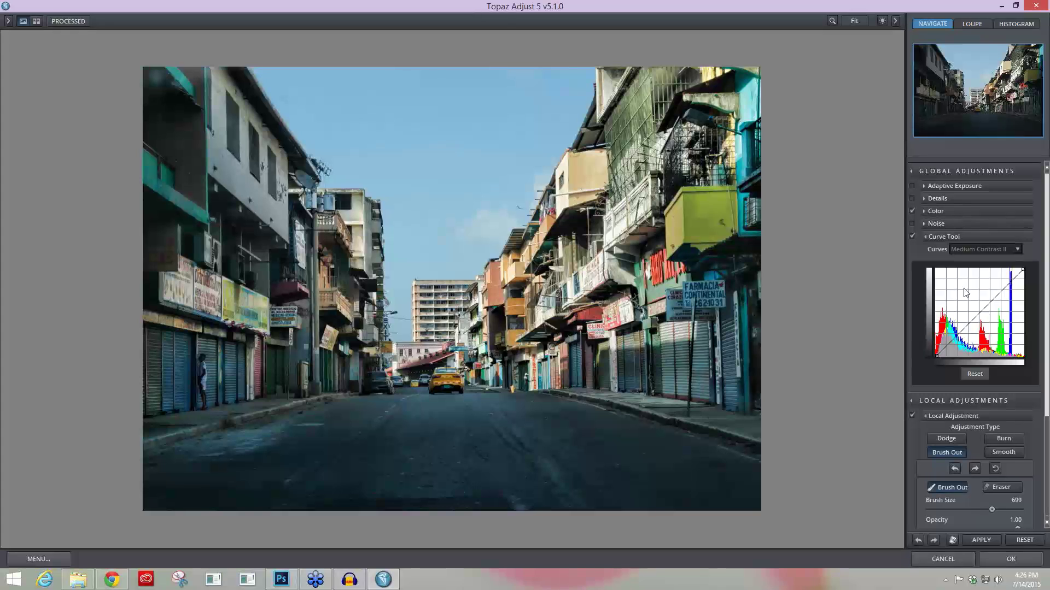
click(924, 237)
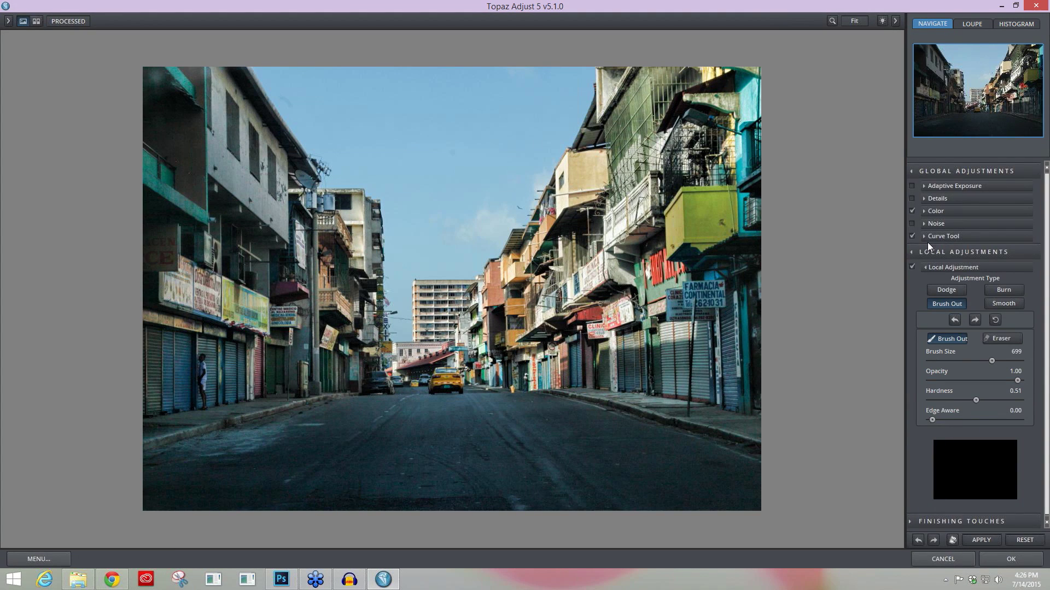
Collapse the global and local adjustments and open the Finishing Touches settings
click(916, 172)
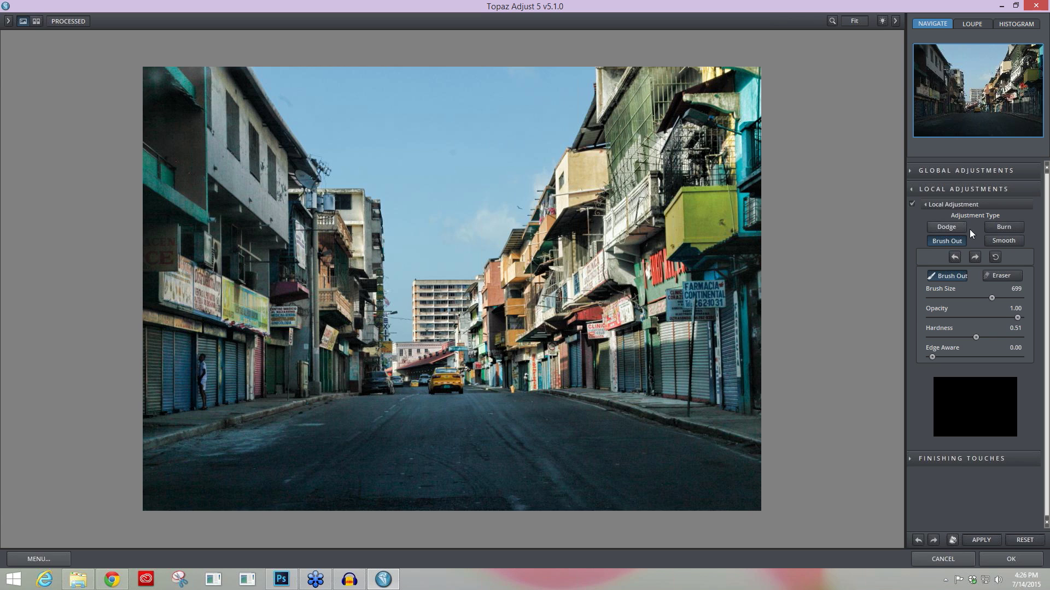
click(919, 189)
click(913, 207)
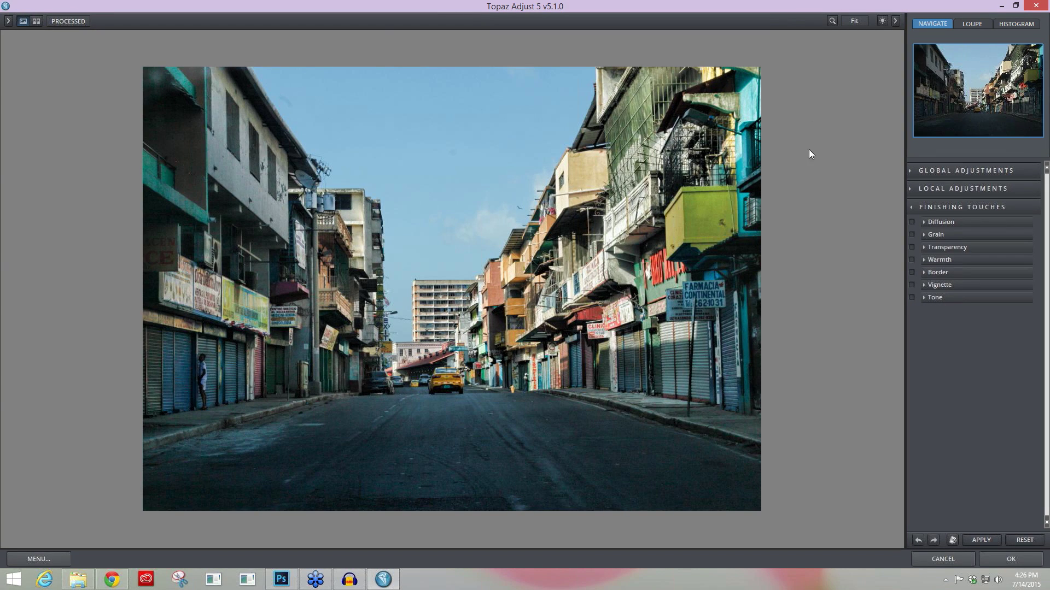
Try the Grain effect with adjusted contrast, size and color, and switch it off
click(923, 235)
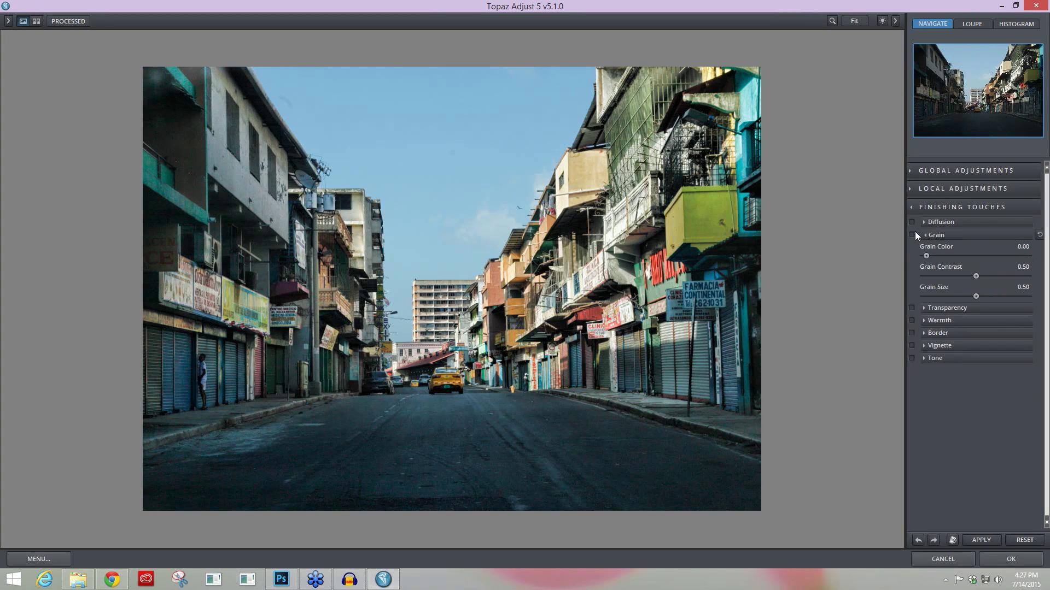
click(911, 235)
drag(955, 275, 954, 292)
click(961, 295)
drag(926, 257, 964, 249)
drag(971, 256, 867, 264)
click(925, 235)
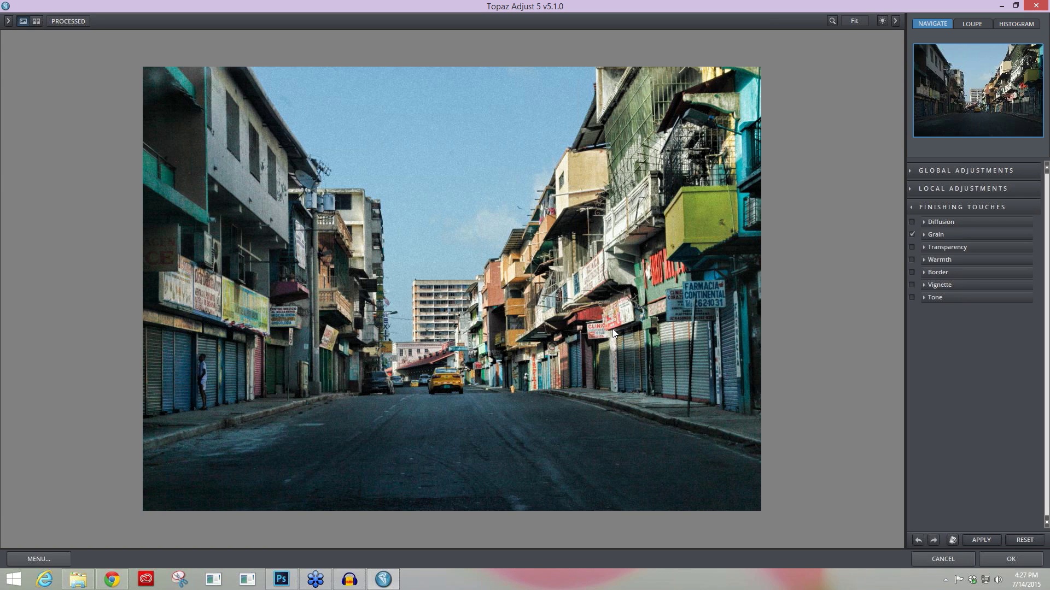
click(911, 234)
Try an Overall Transparency of 0.97 and return it to 0.00
click(925, 249)
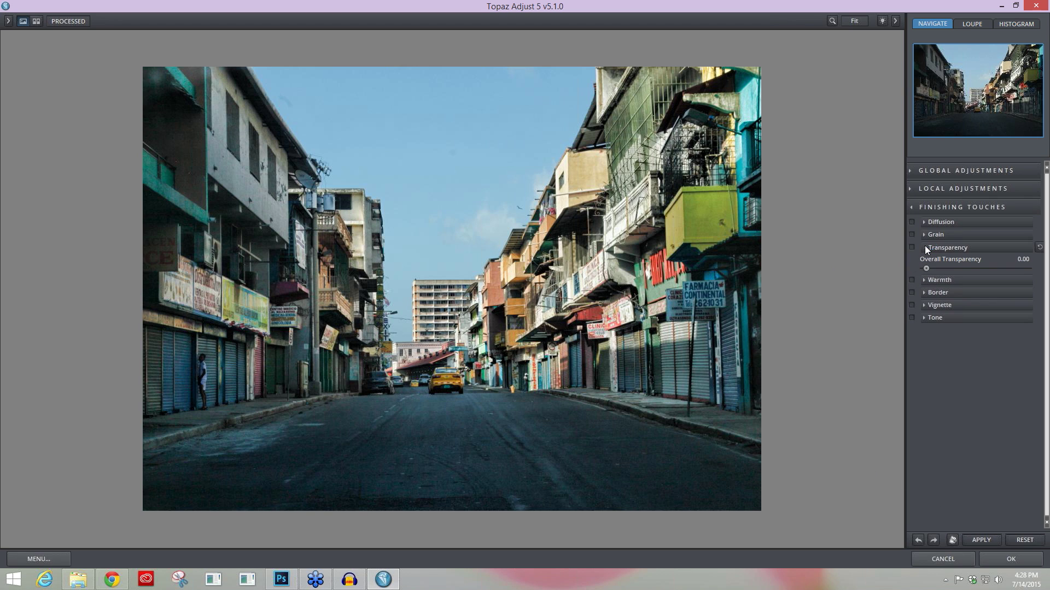
drag(925, 263, 965, 263)
double_click(1020, 259)
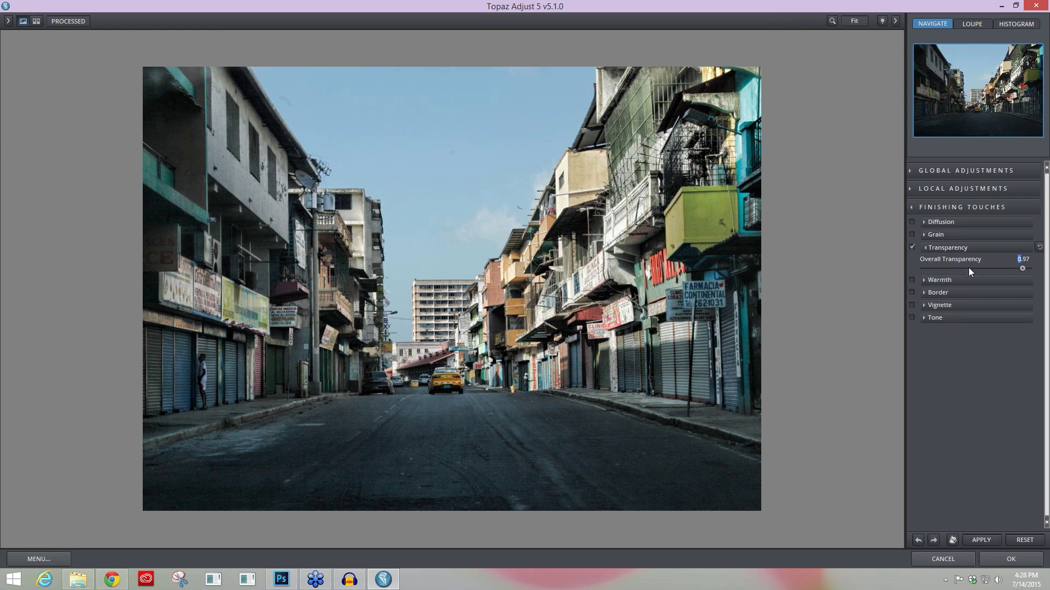
mouse_move(935, 268)
mouse_down()
mouse_move(945, 267)
mouse_move(918, 265)
mouse_up()
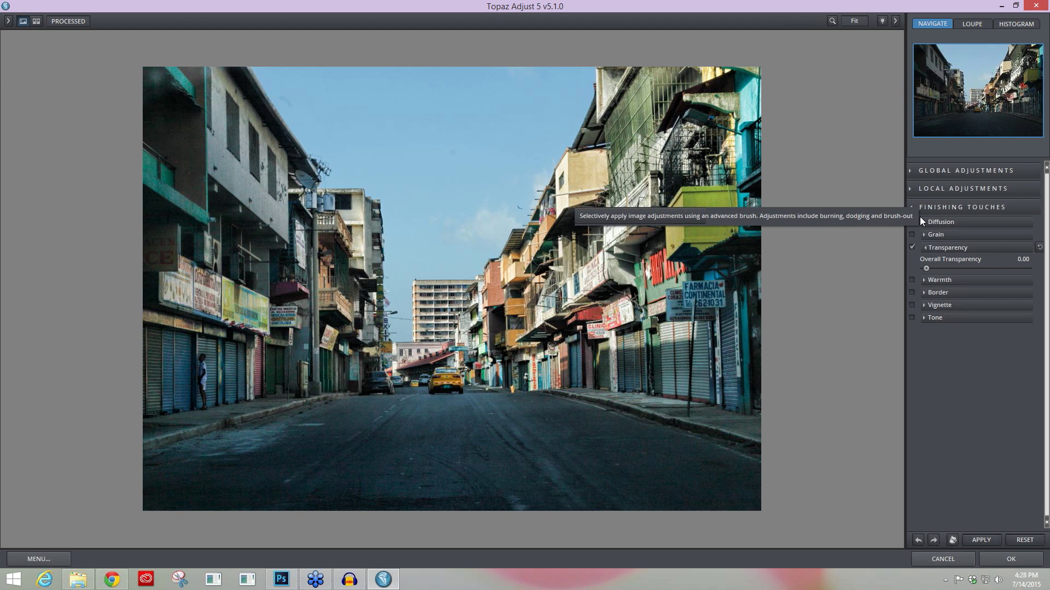
click(929, 247)
Enable the Warmth finishing touch and set the Warmth to 0.04
click(924, 260)
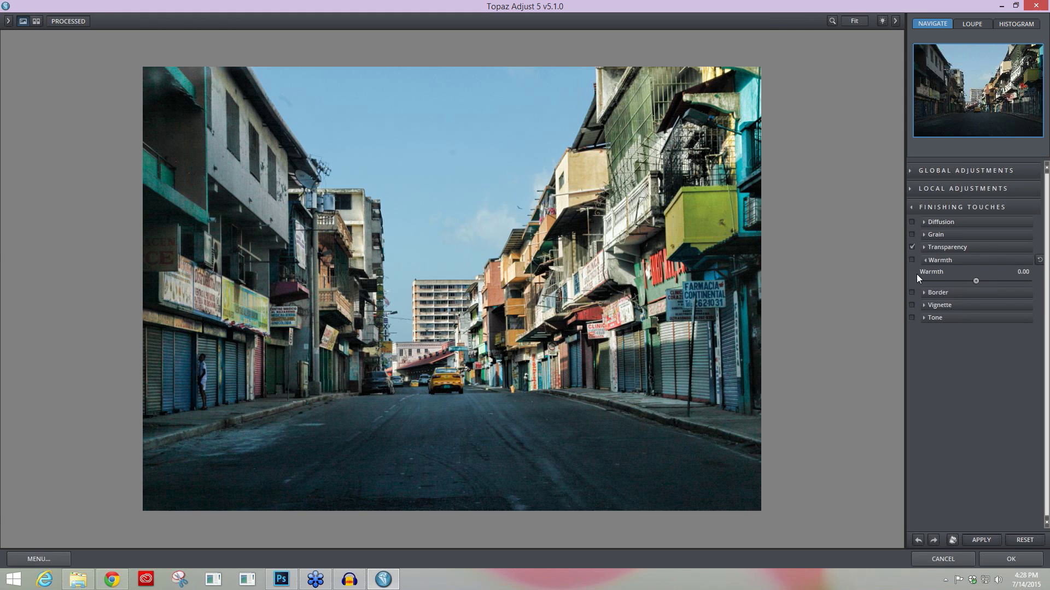
drag(980, 280, 981, 280)
drag(975, 280, 976, 279)
click(912, 260)
click(976, 281)
Try a border in a teal color picked from the building, reduce its size to 0.00, and switch it off
click(920, 293)
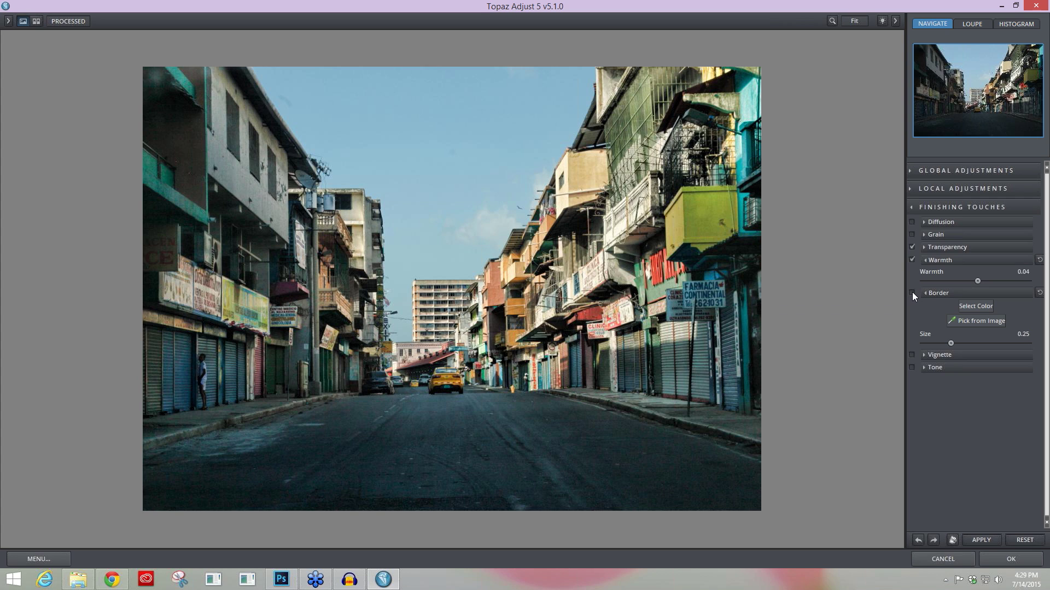
click(914, 292)
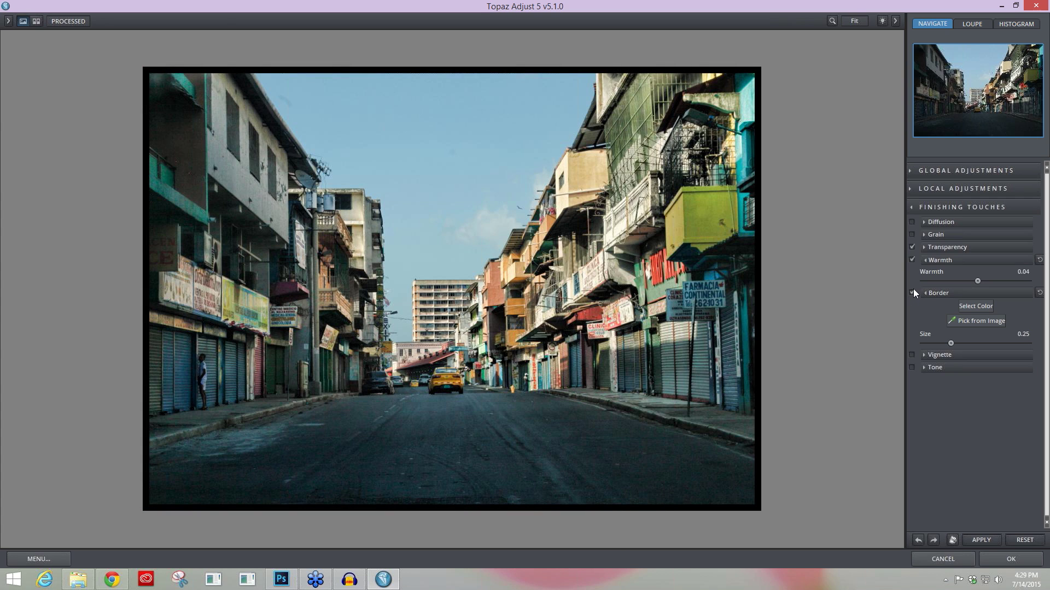
click(971, 307)
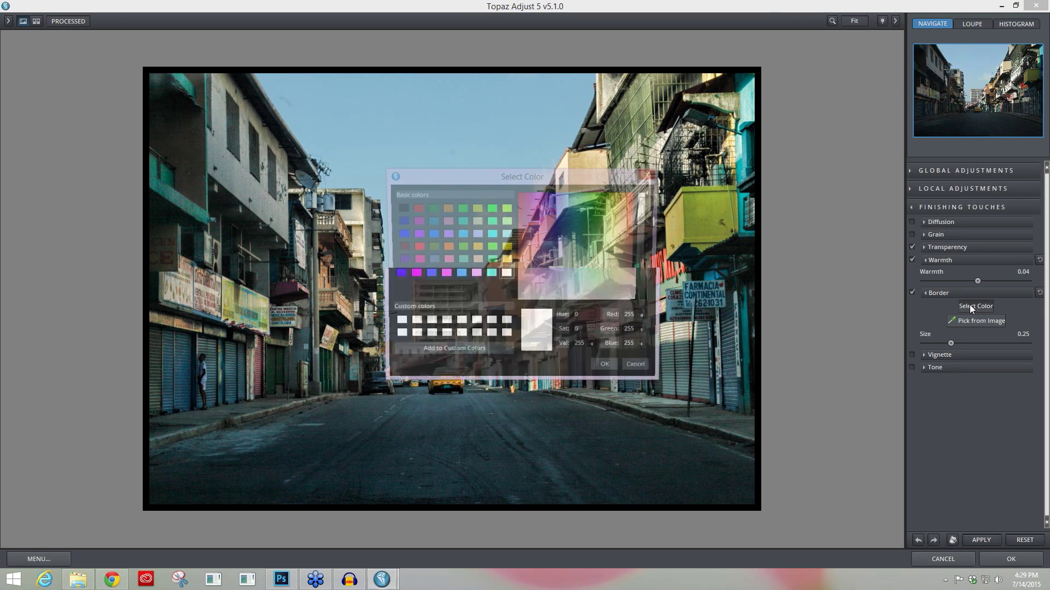
click(638, 369)
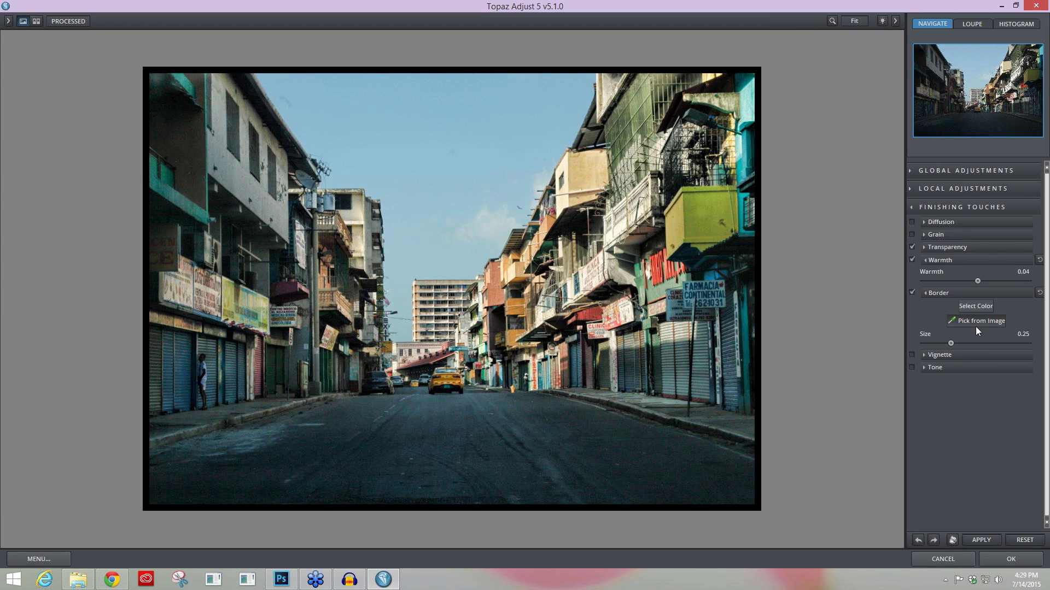
click(975, 326)
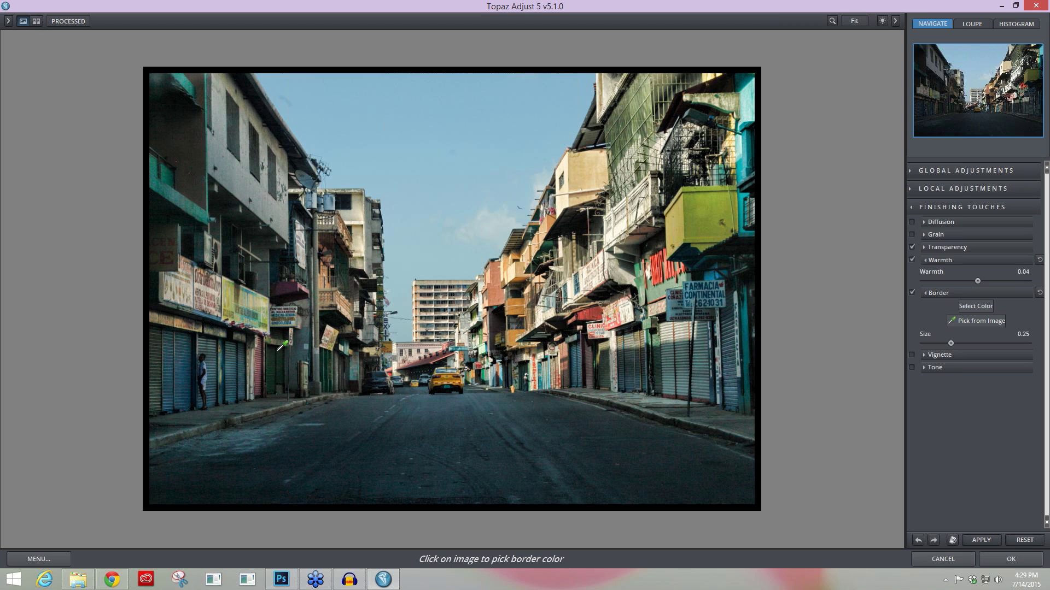
click(209, 212)
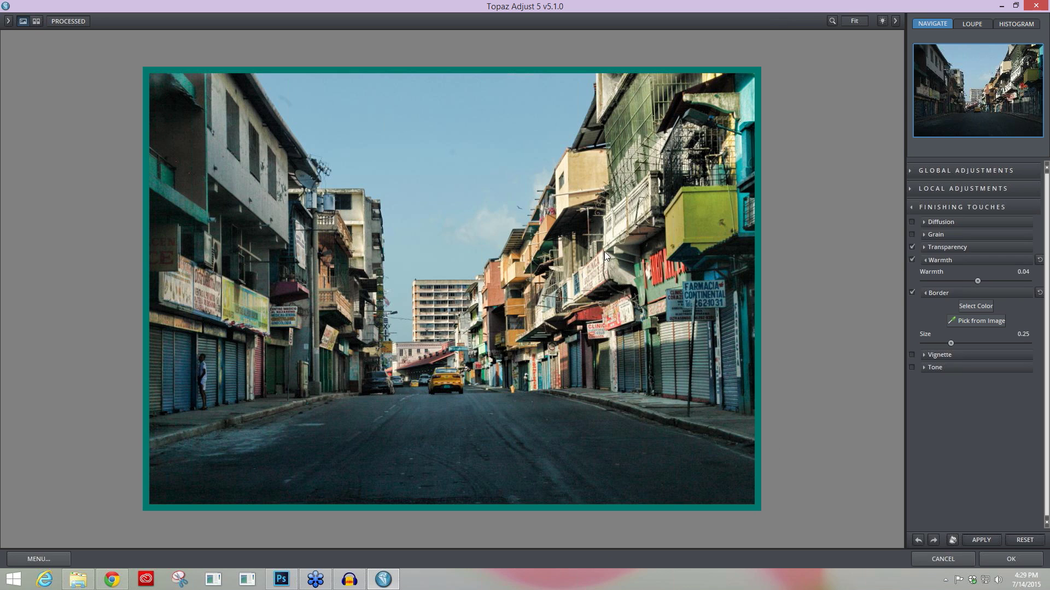
drag(949, 343, 894, 339)
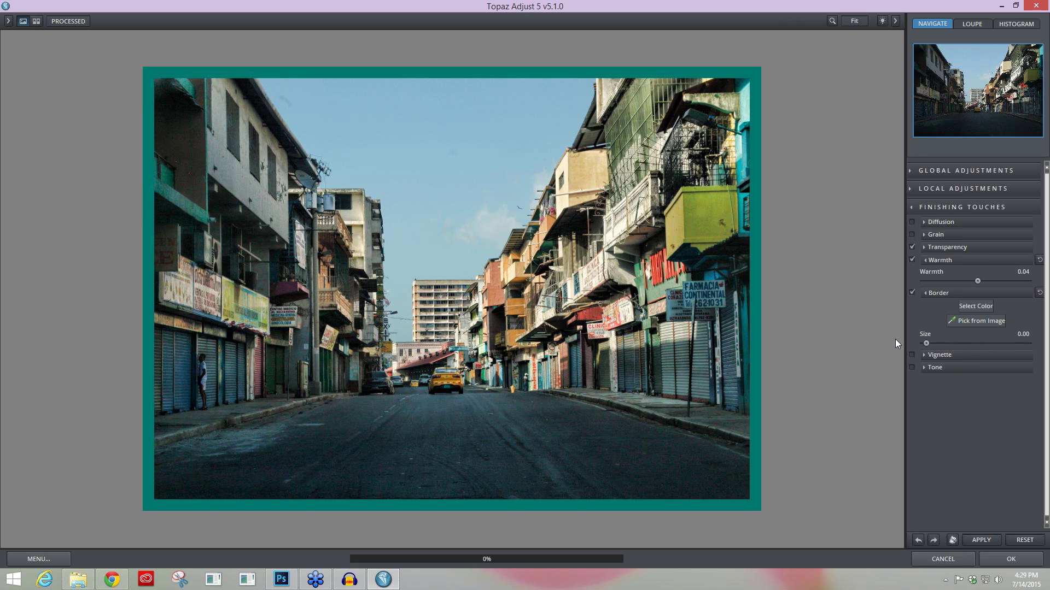
click(927, 291)
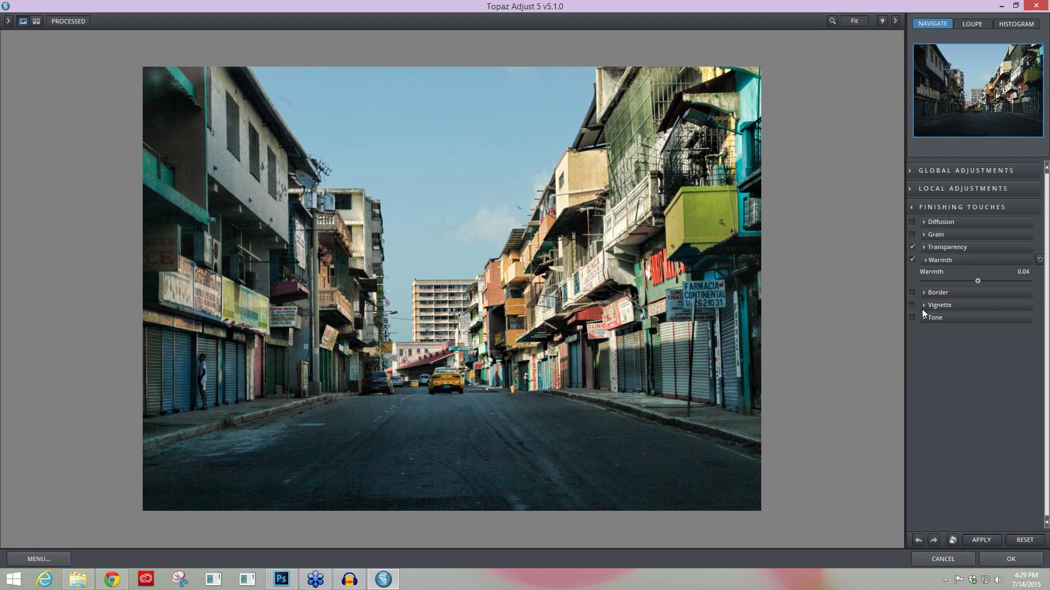
Enable the Vignette finishing touch with a strength of -0.41, a size of 0.41 and a transition of 0.00
click(929, 305)
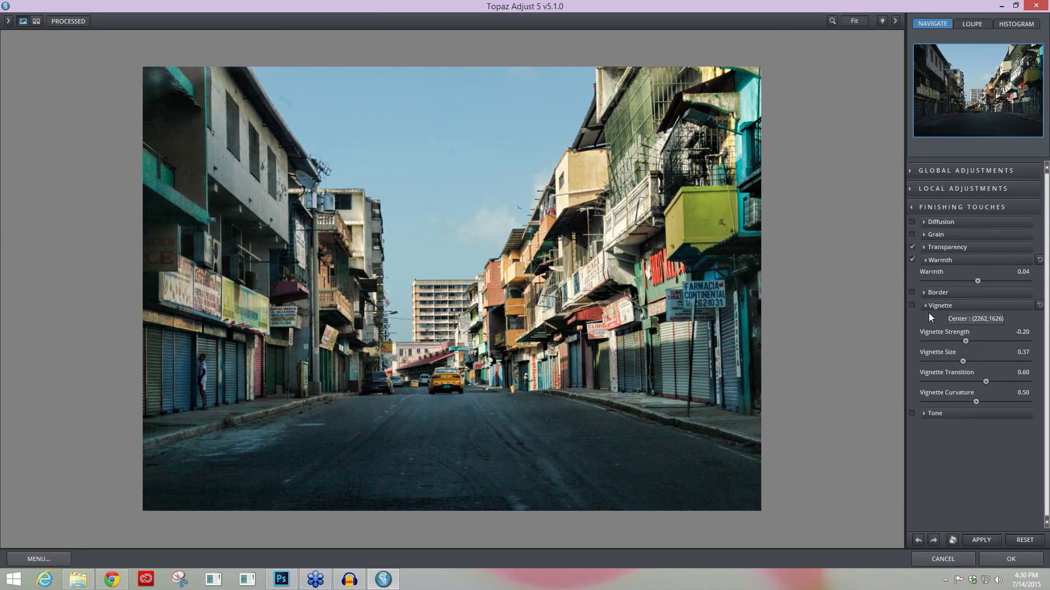
click(911, 305)
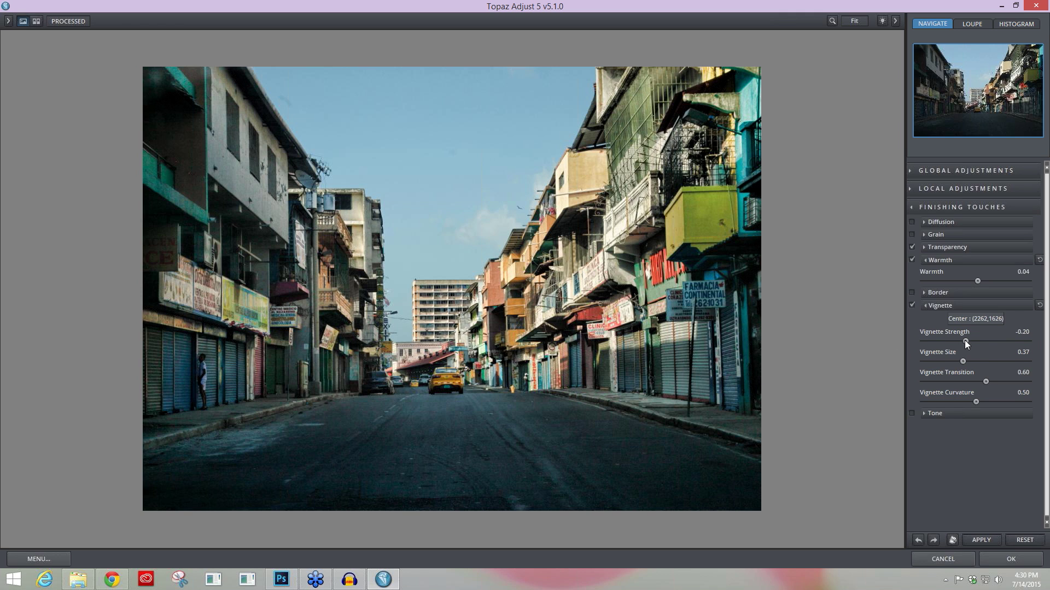
mouse_move(962, 339)
mouse_down()
mouse_move(949, 340)
mouse_move(1040, 344)
mouse_move(955, 340)
mouse_up()
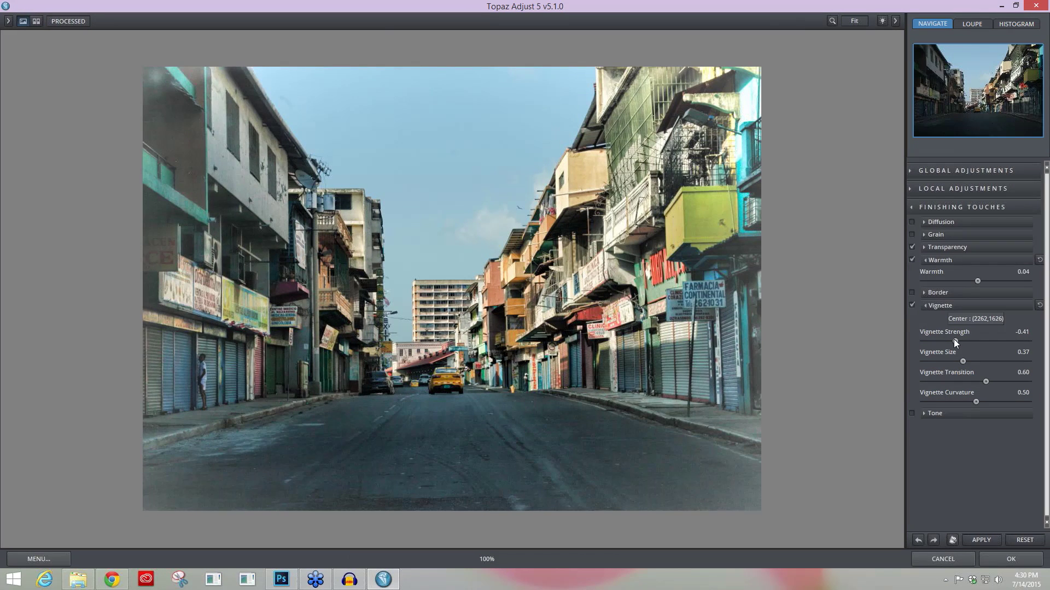
drag(963, 361, 911, 379)
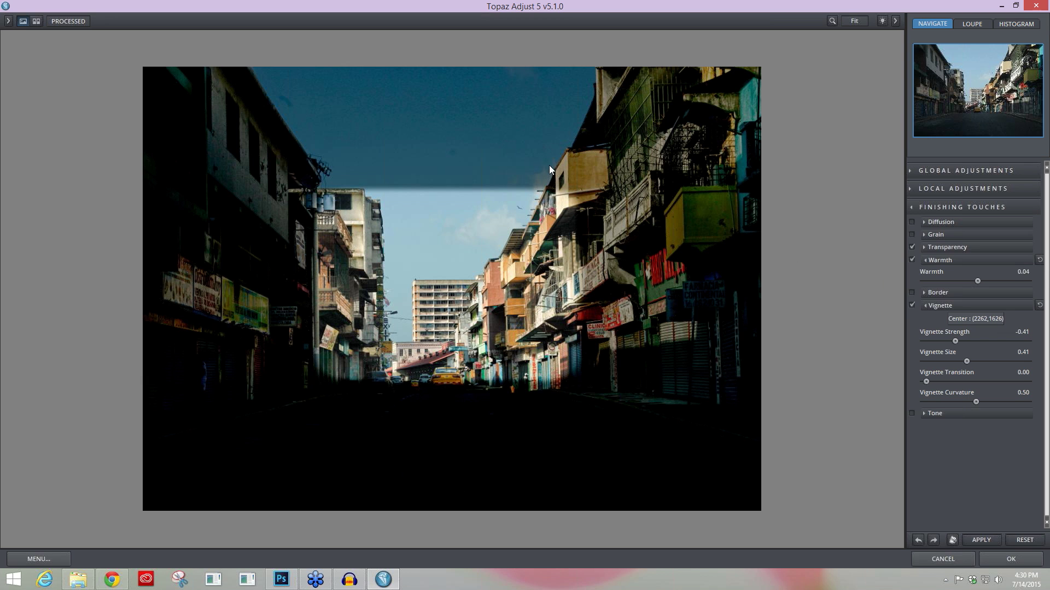
Try a vignette transition of 0.62 and back to 0.00, with curvature values of 0.00 and 0.59
drag(968, 381, 987, 382)
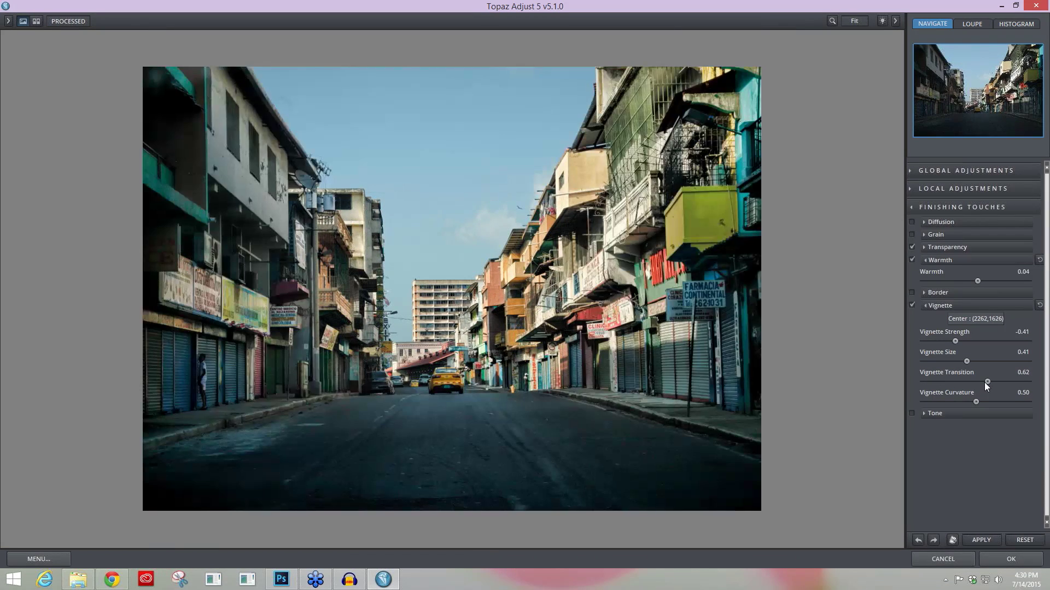
drag(988, 382, 923, 404)
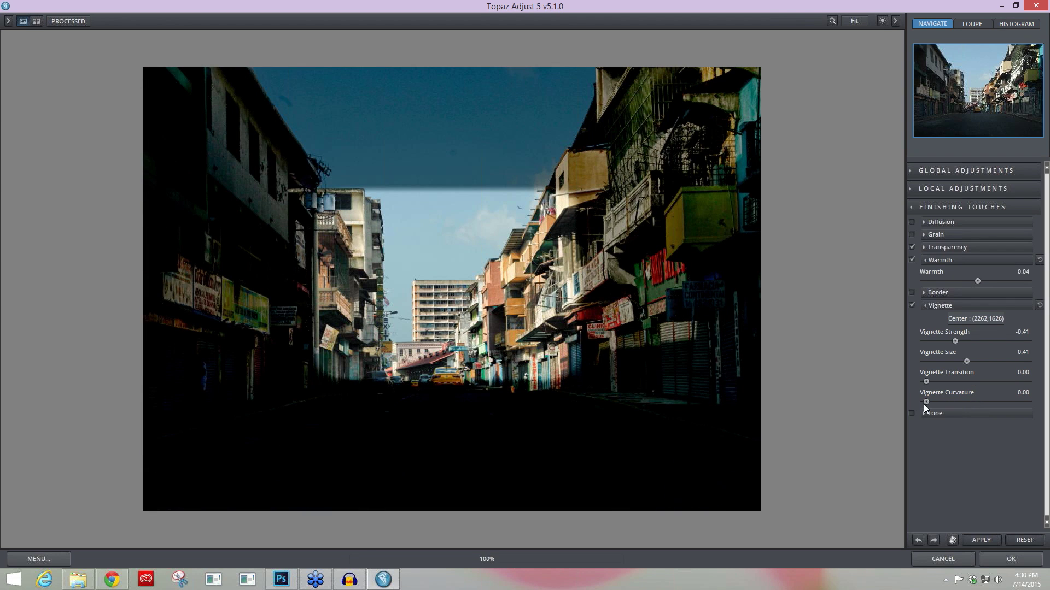
double_click(925, 402)
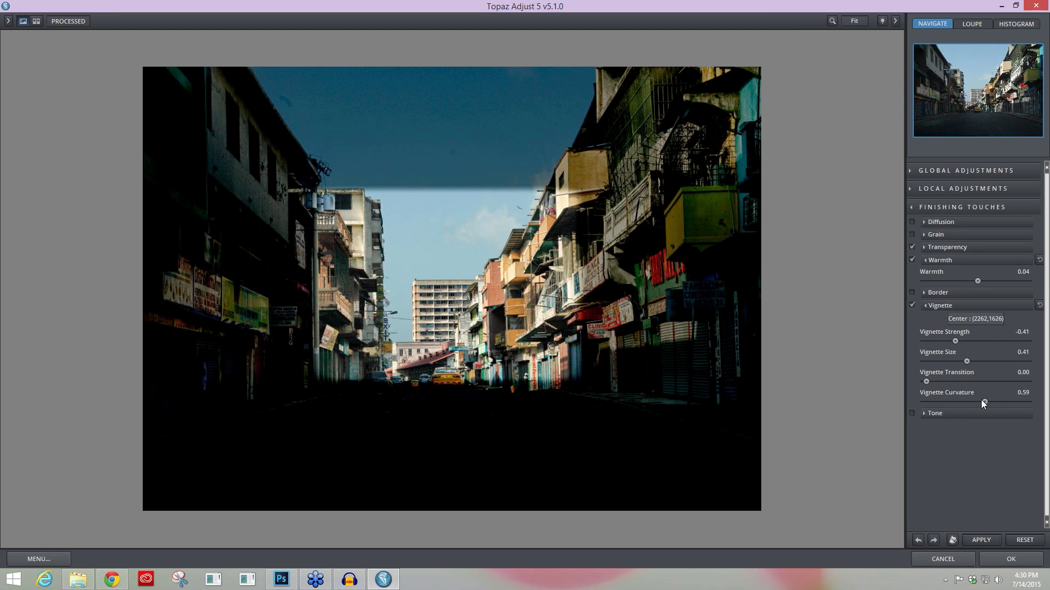
Set the vignette curvature to 0.44, transition to 0.32 and strength to -0.11, and accept the Topaz Adjust edits
drag(982, 403, 970, 403)
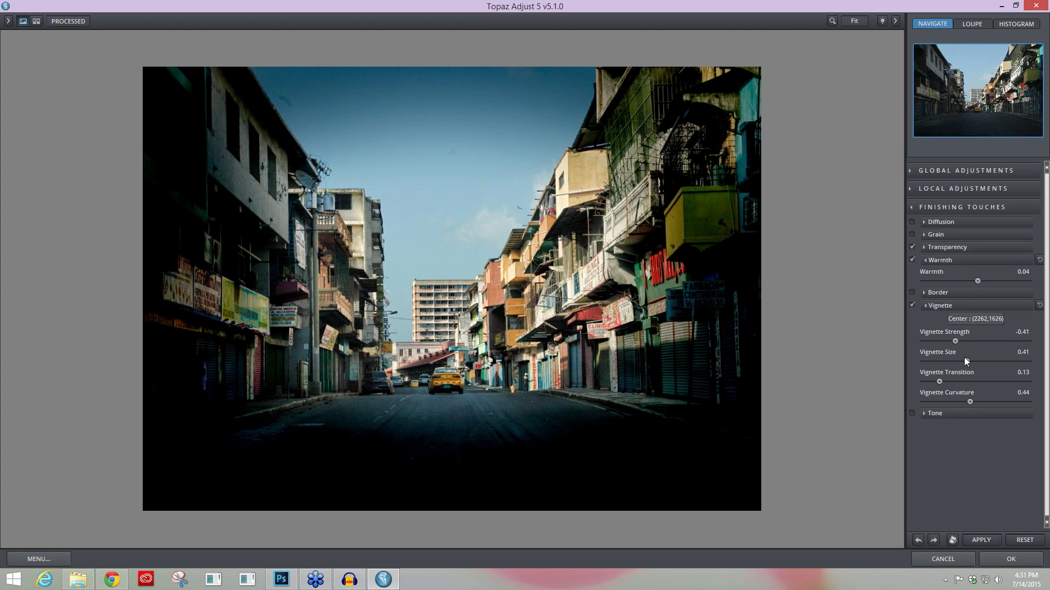
drag(957, 383, 958, 383)
drag(955, 342, 971, 342)
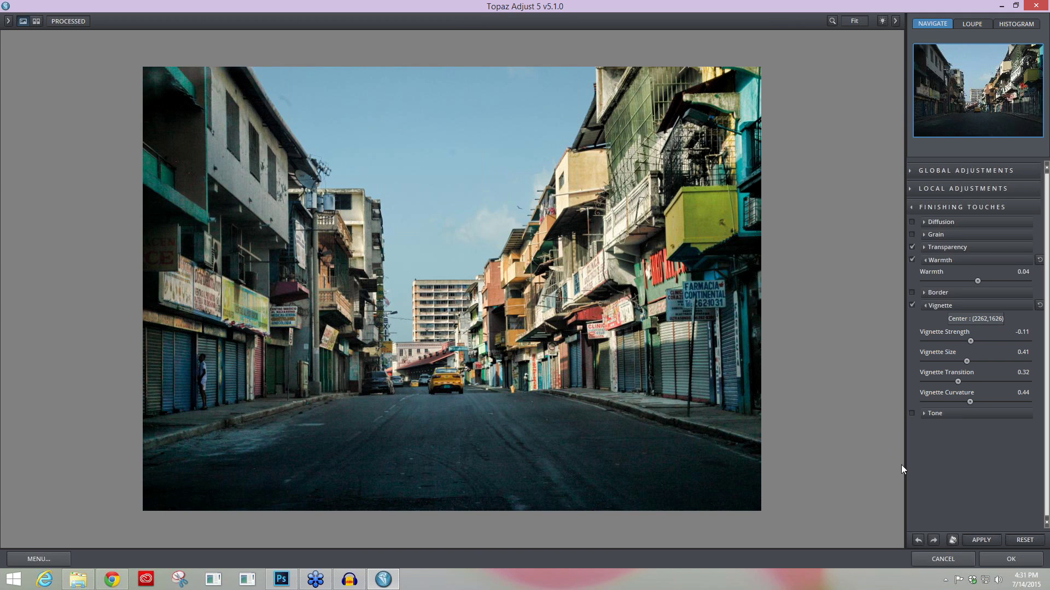
click(1006, 559)
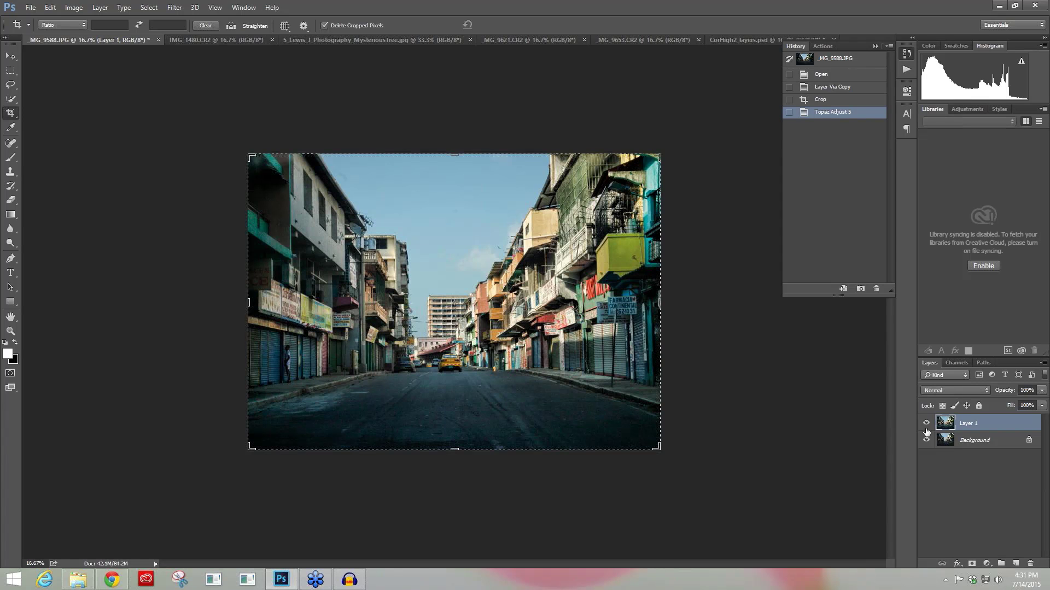
Hide and show Layer 1 in Photoshop to compare the adjusted street photo with the original
click(926, 424)
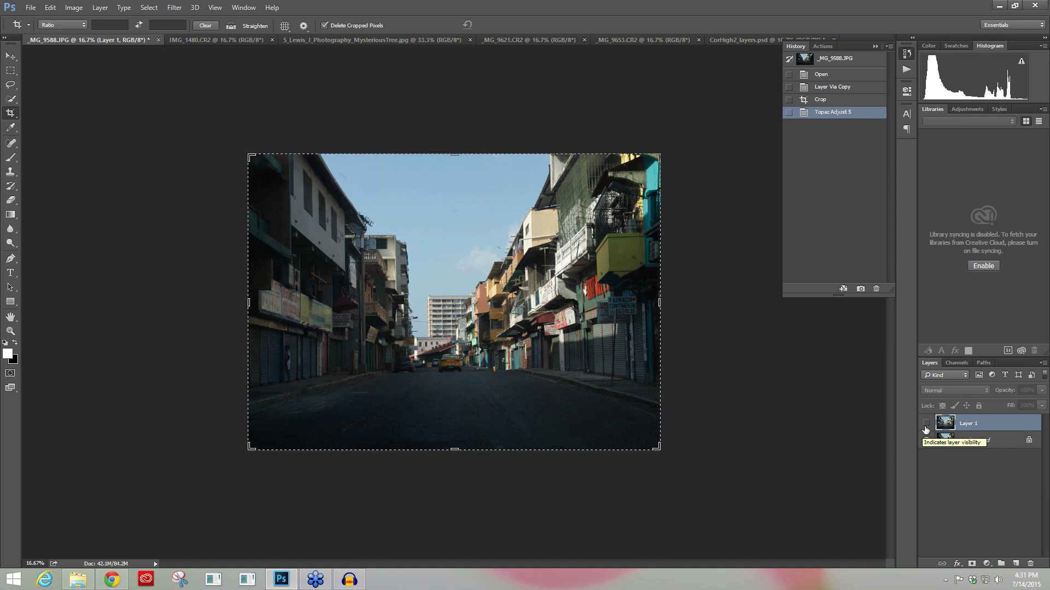
click(926, 424)
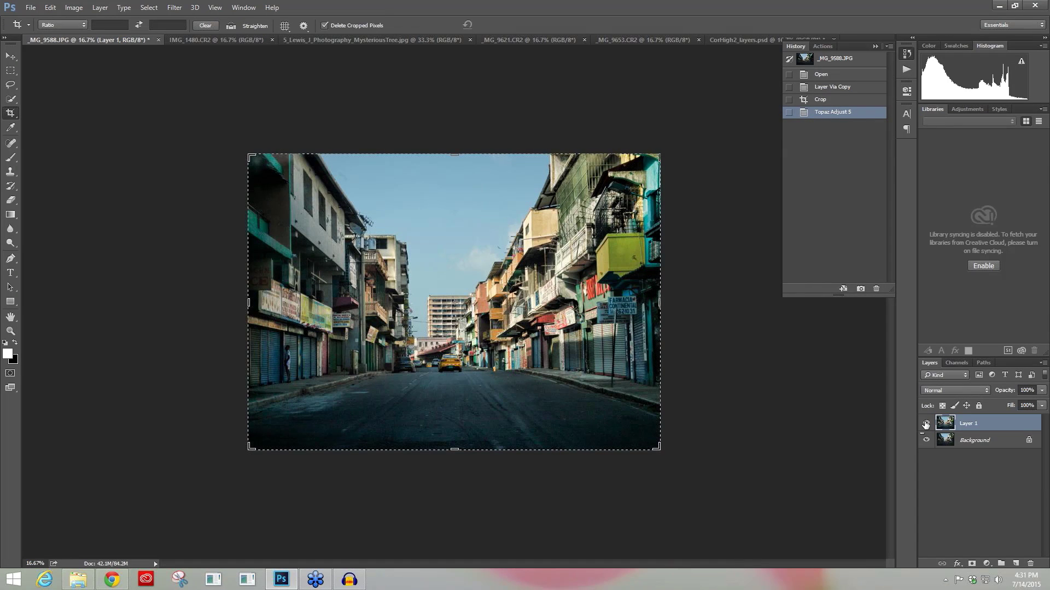
click(925, 424)
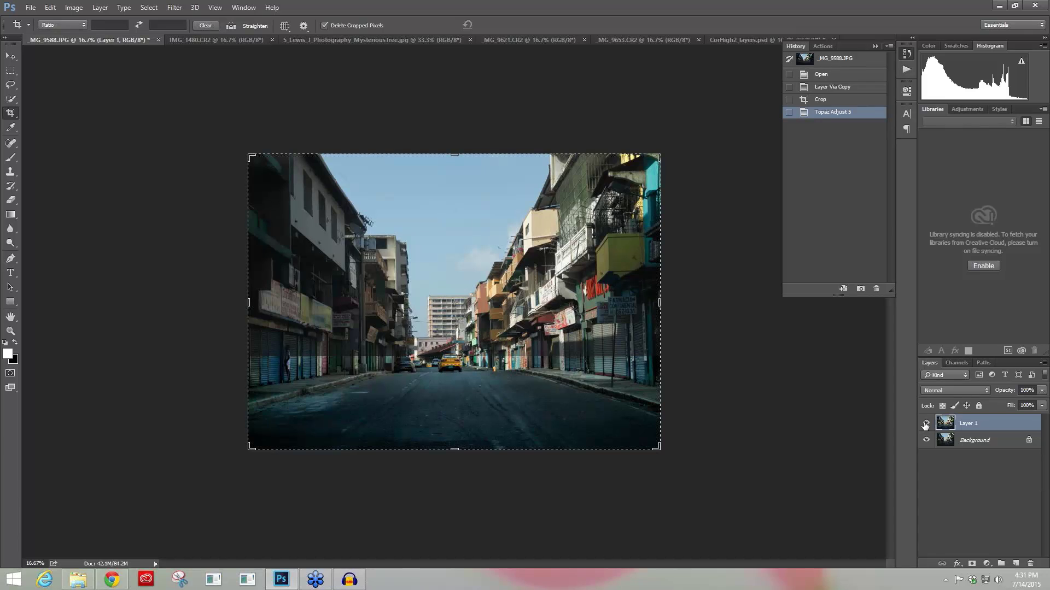
click(926, 424)
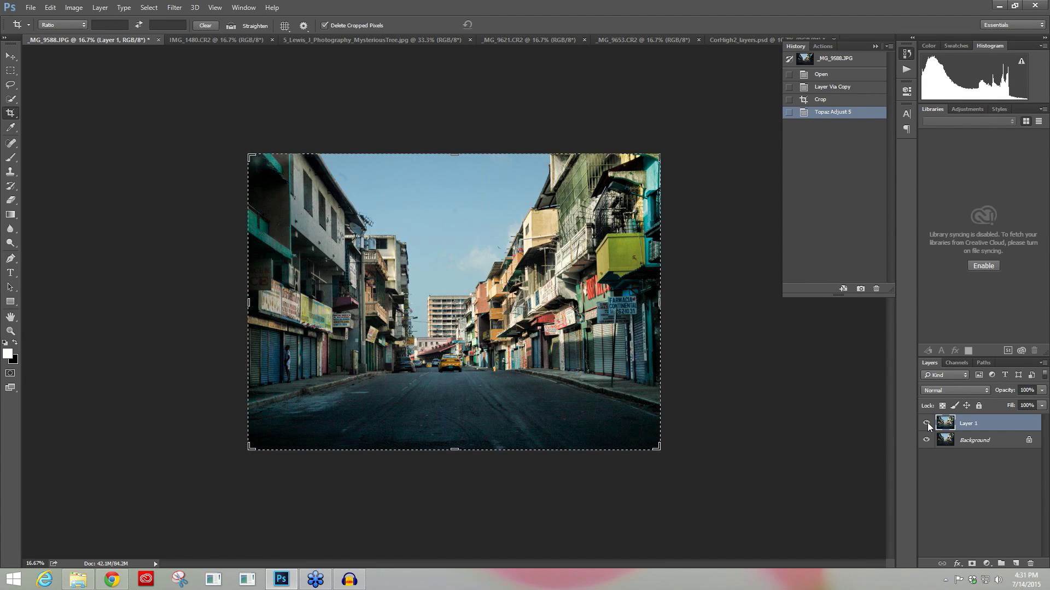
Duplicate the background layer of the kitchen photo IMG_1480.CR2 and open the copy in Topaz Adjust 5
click(208, 40)
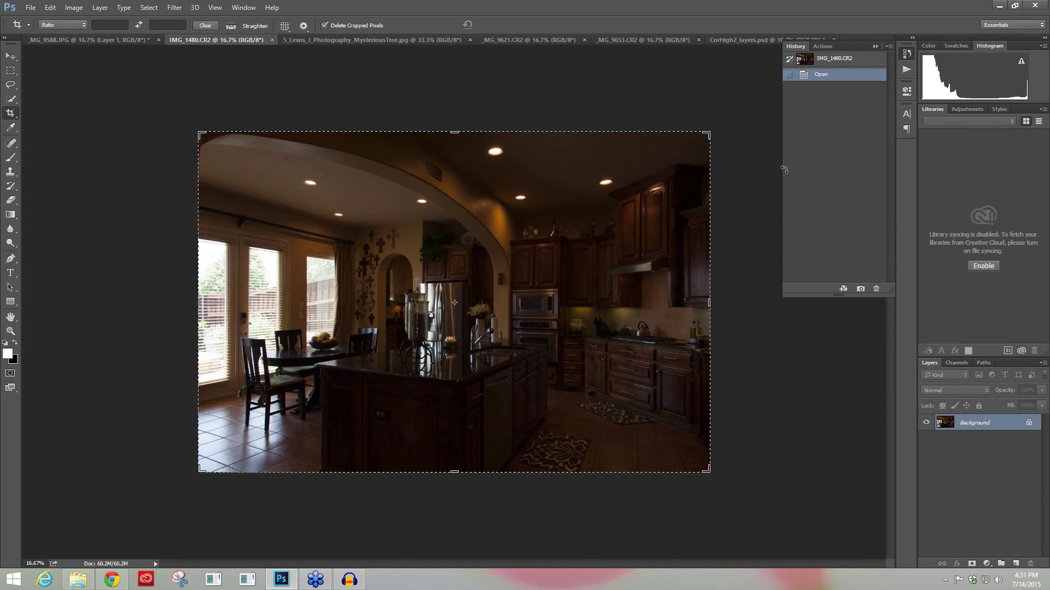
key(ctrl+j)
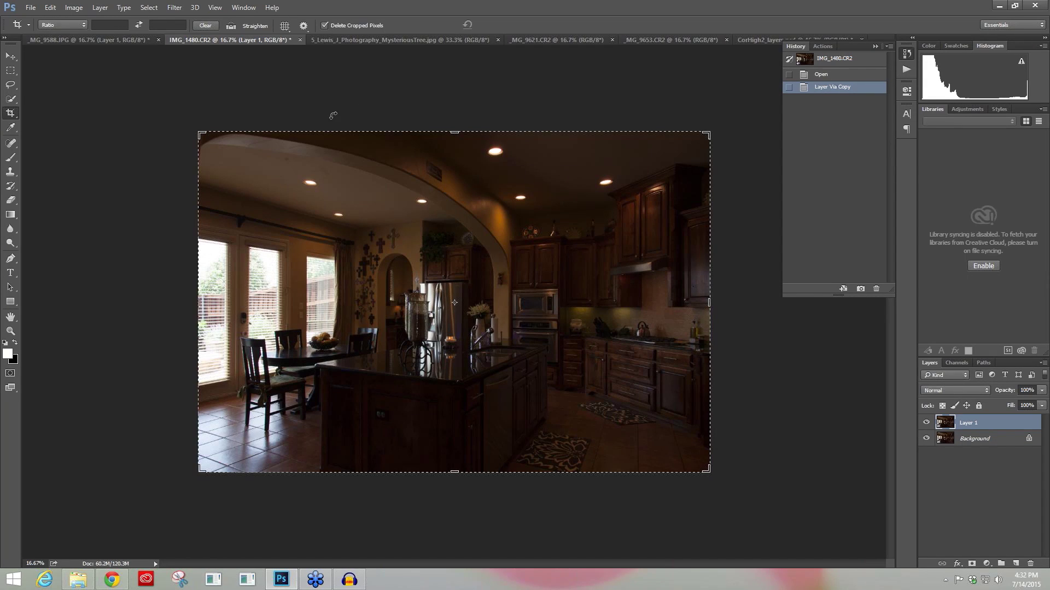
click(174, 7)
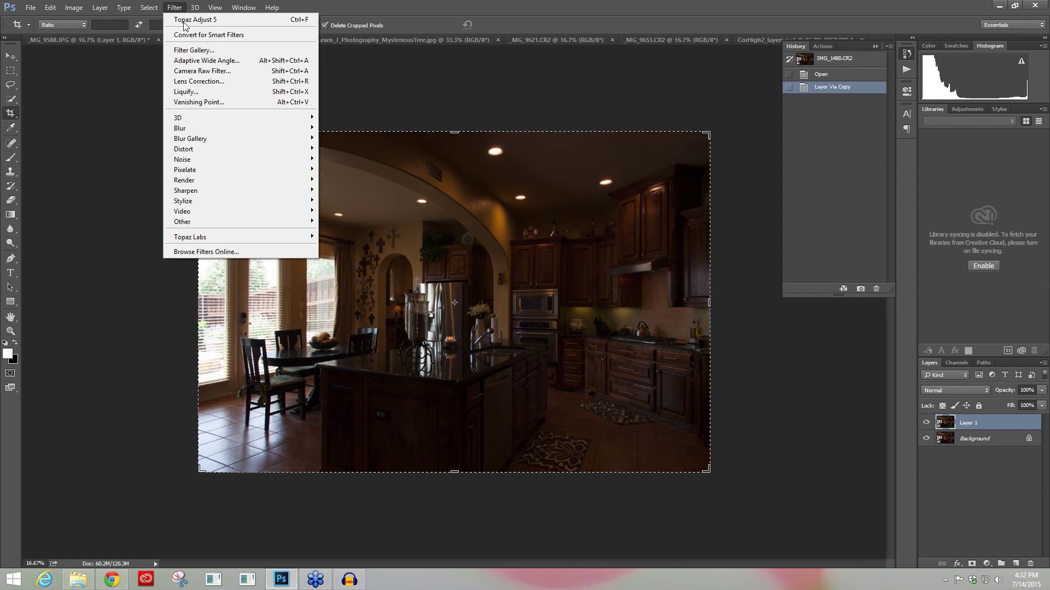
mouse_move(234, 239)
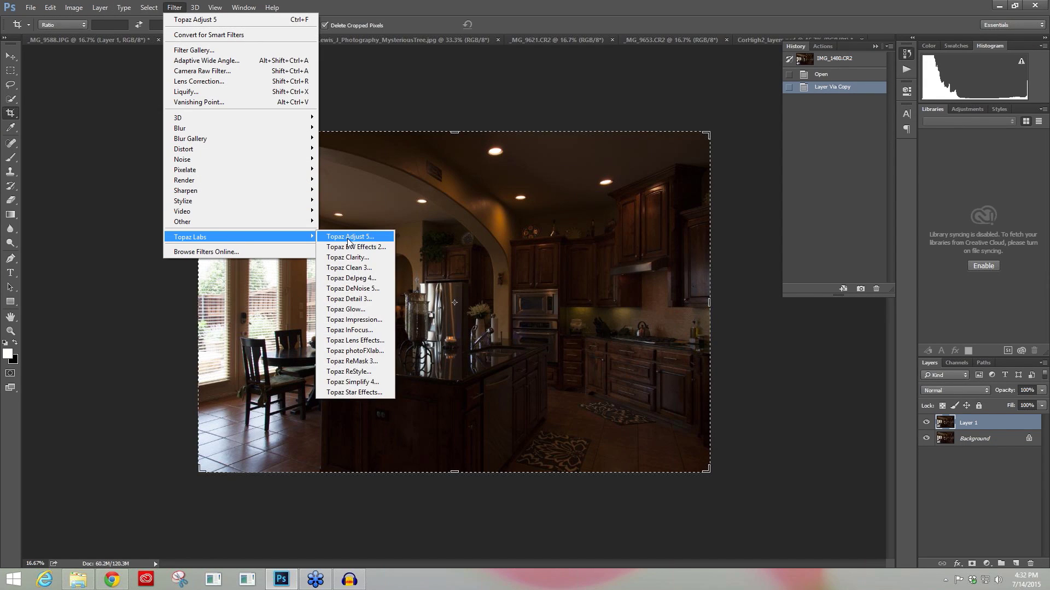
click(346, 239)
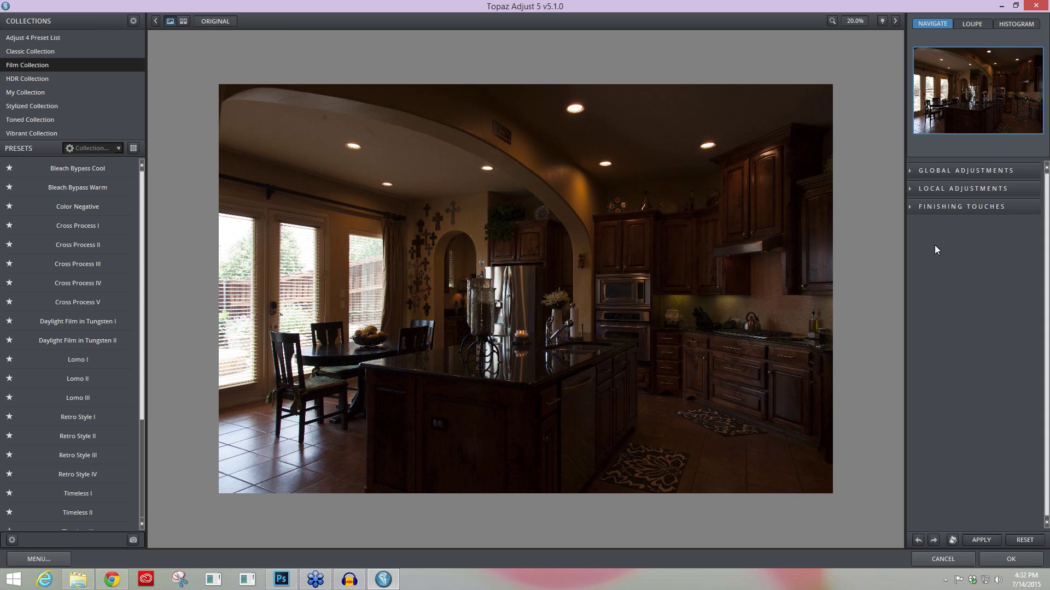
Try Adaptive Exposure at about 0.85 on the kitchen photo and return it to 0.00
click(910, 172)
click(922, 186)
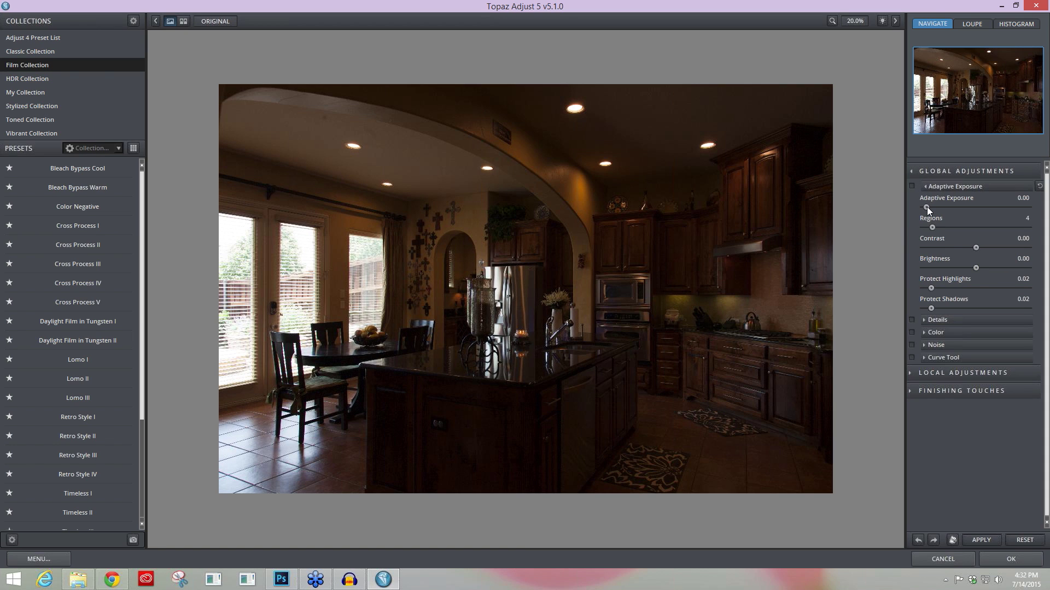
drag(969, 210, 1009, 208)
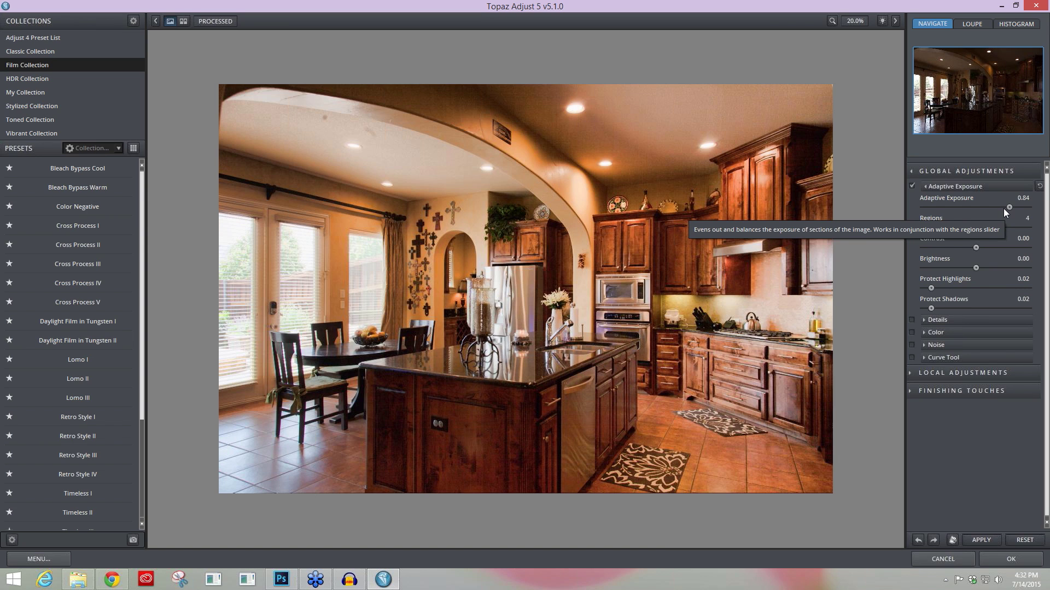
drag(1007, 207, 979, 207)
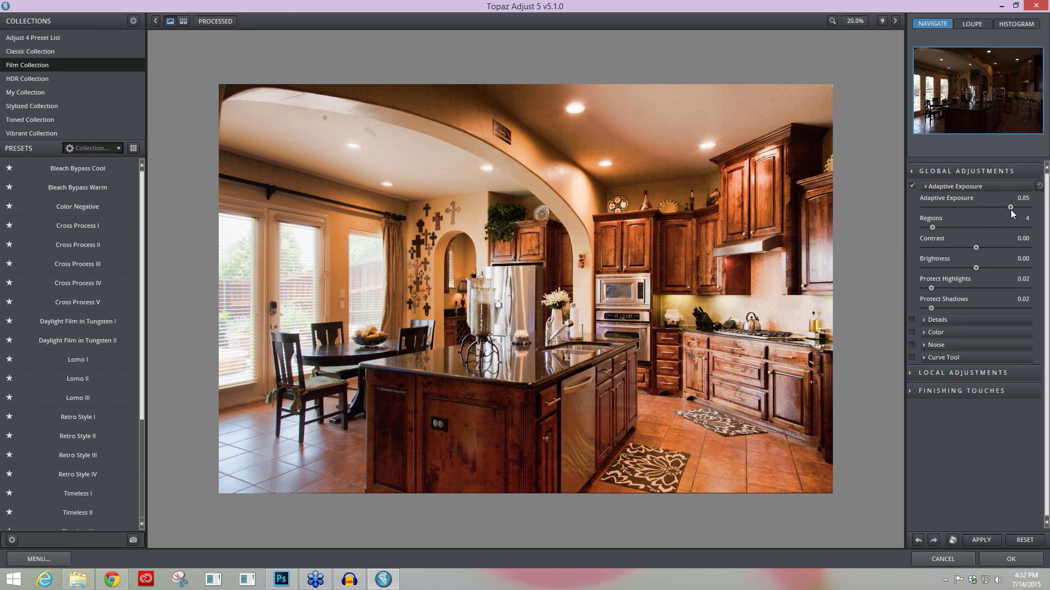
drag(1011, 207, 886, 204)
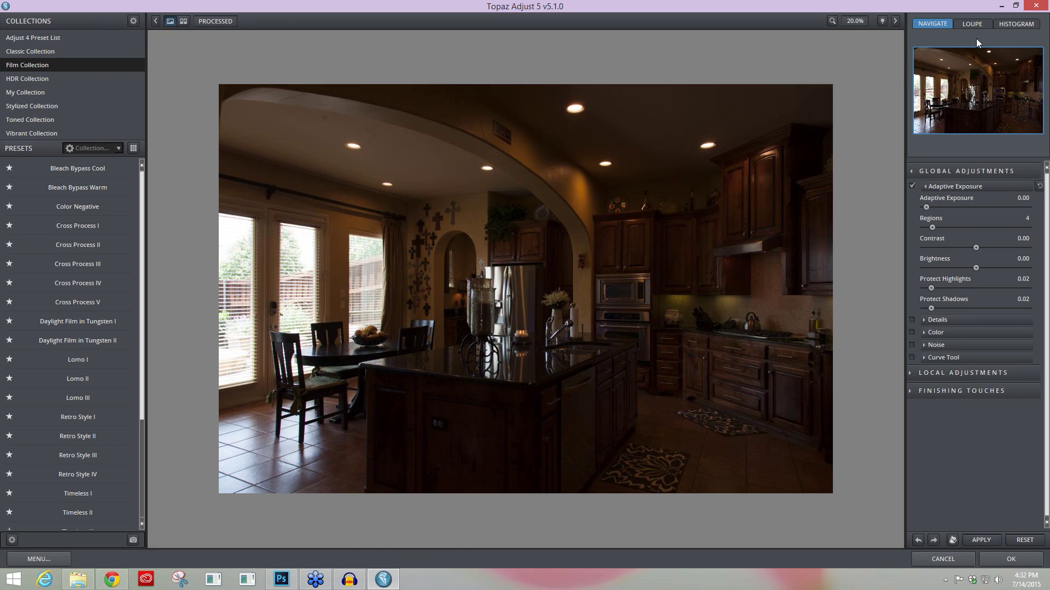
Show the histogram, and set Adaptive Exposure to 0.75 with 11 Regions
click(1014, 24)
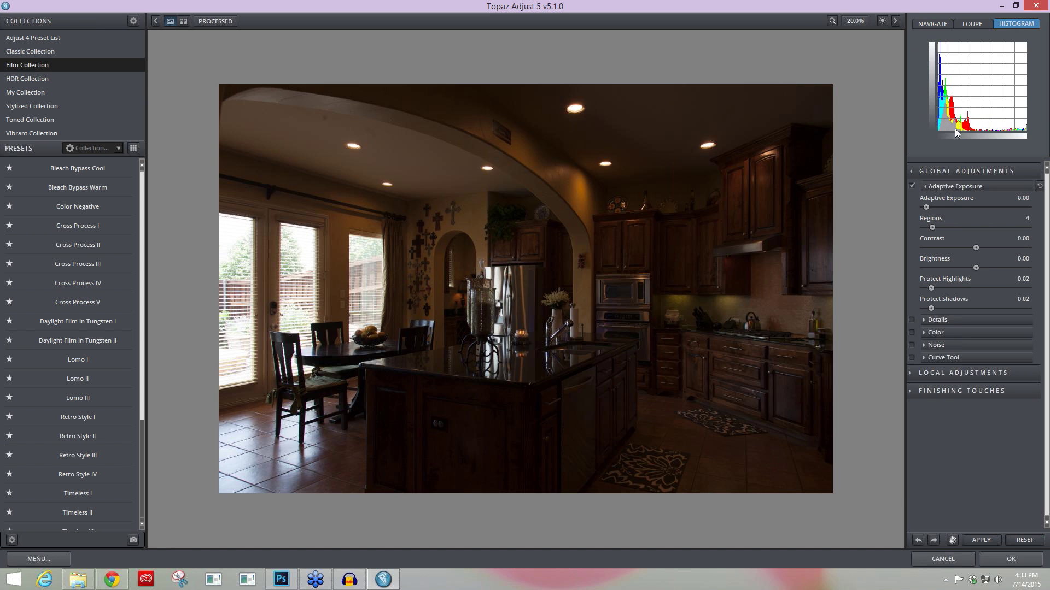
drag(962, 202, 962, 203)
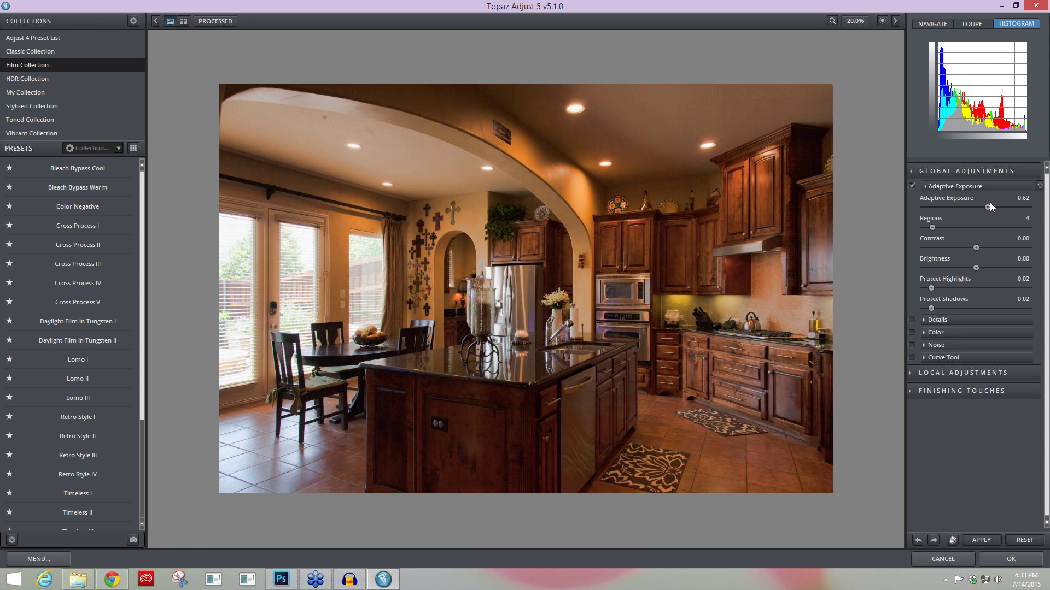
drag(988, 206, 989, 206)
drag(936, 228, 1002, 205)
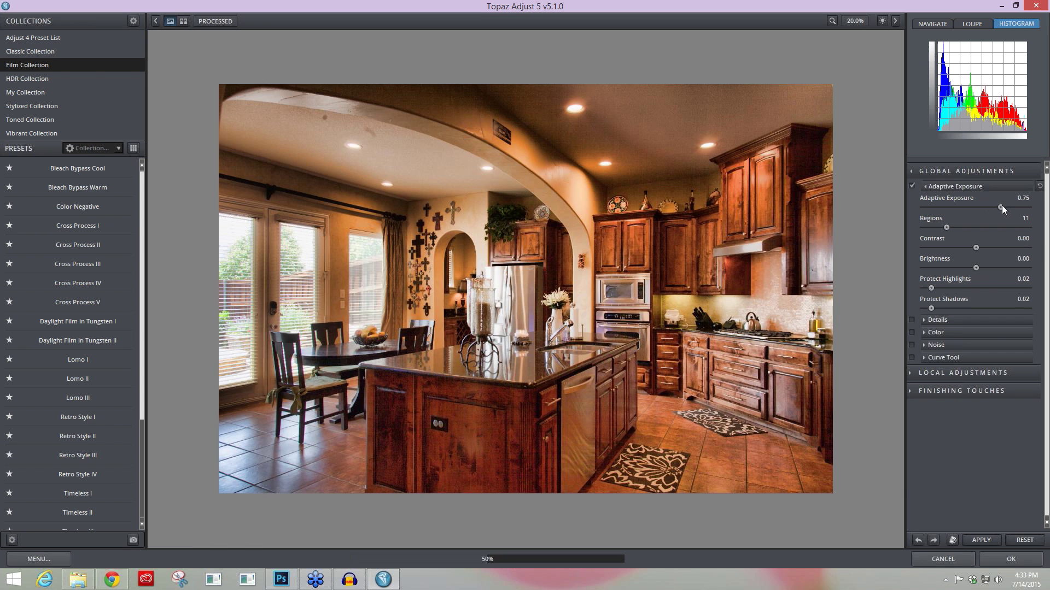
Try 13 and 23 exposure Regions, settle on 8, and set Protect Highlights and Protect Shadows to 0.00
drag(941, 226, 948, 228)
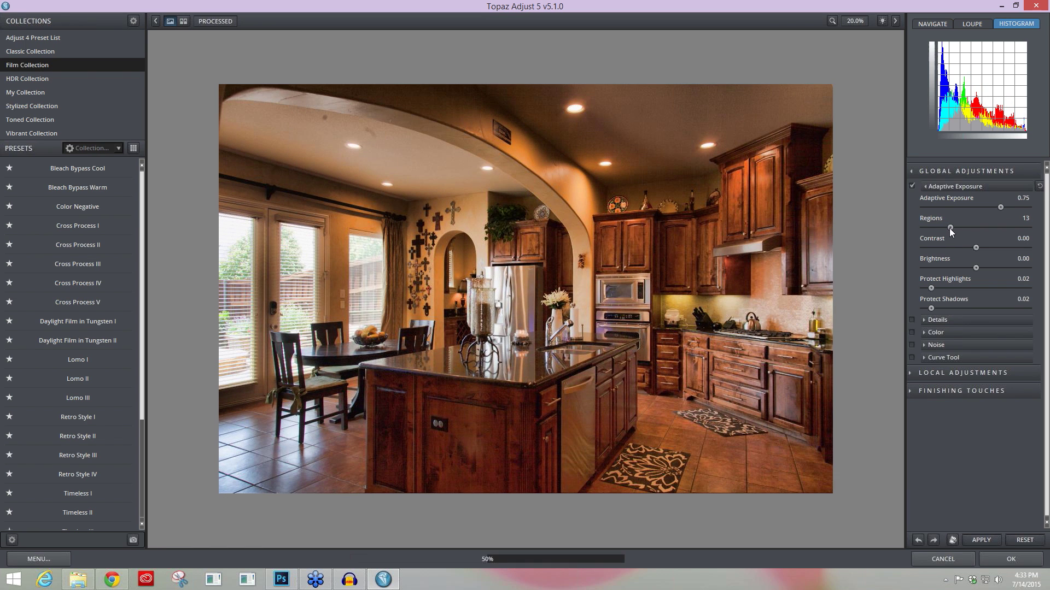
drag(948, 229, 970, 228)
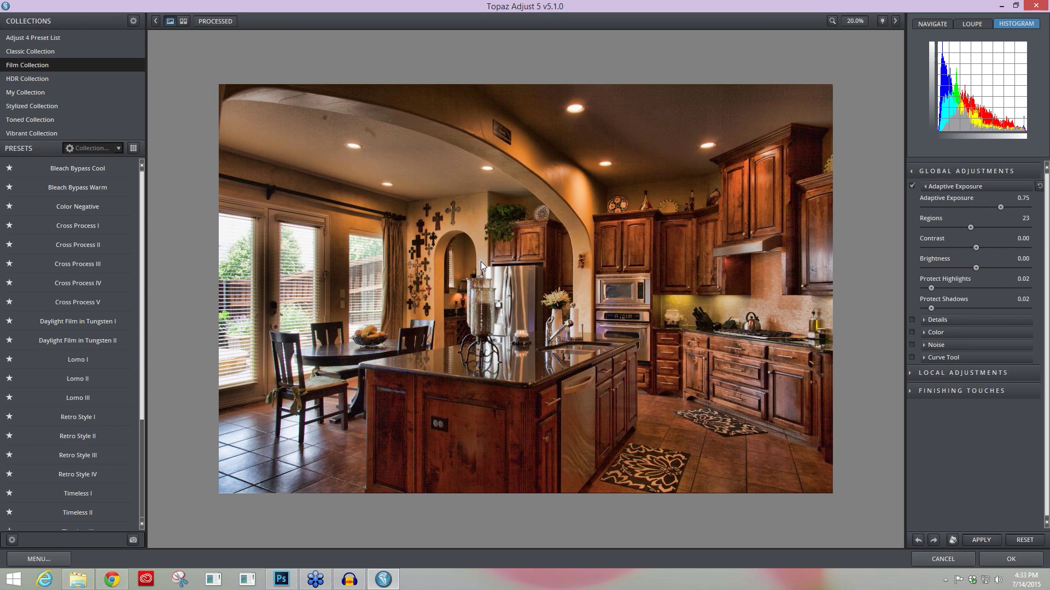
drag(460, 309, 337, 282)
drag(970, 226, 937, 225)
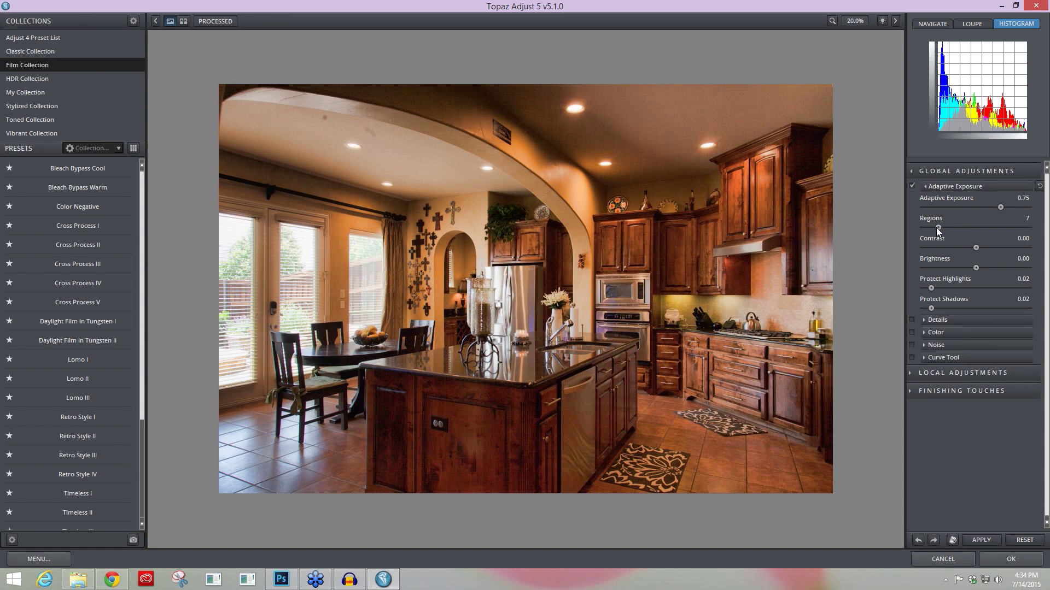
drag(939, 228, 940, 227)
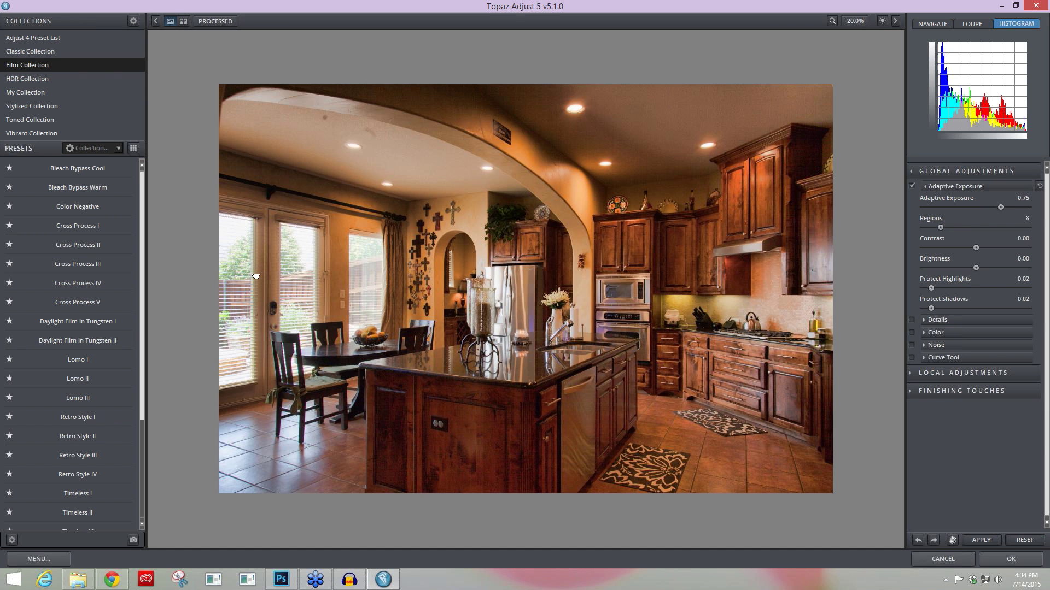
drag(259, 270, 330, 290)
drag(930, 287, 911, 288)
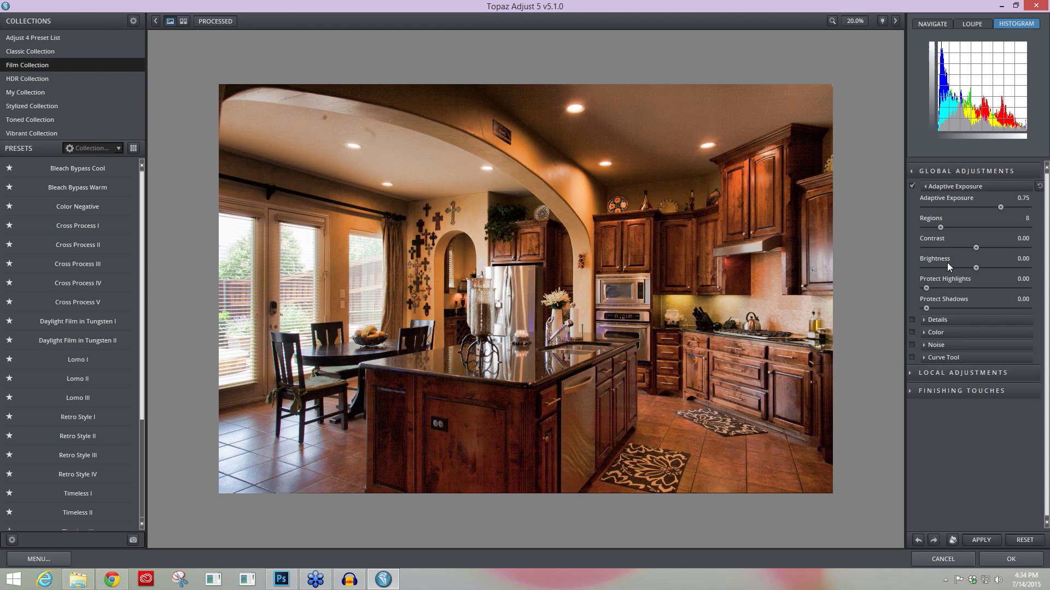
Set Adaptive Exposure to 0.69, Brightness to 1.07 and Contrast to -1.33
click(992, 207)
drag(992, 207, 995, 206)
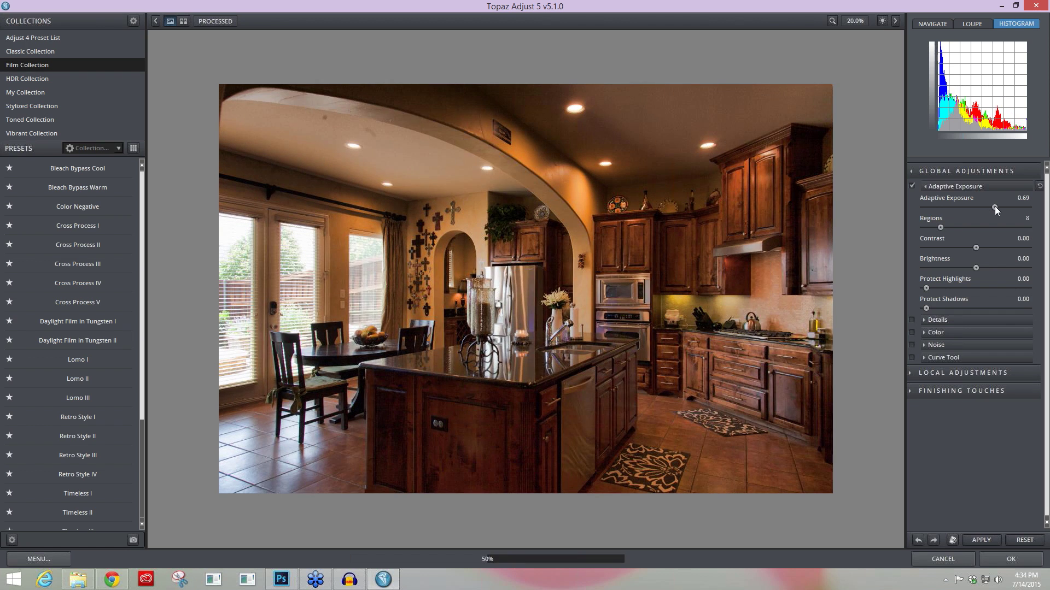
drag(973, 269, 986, 269)
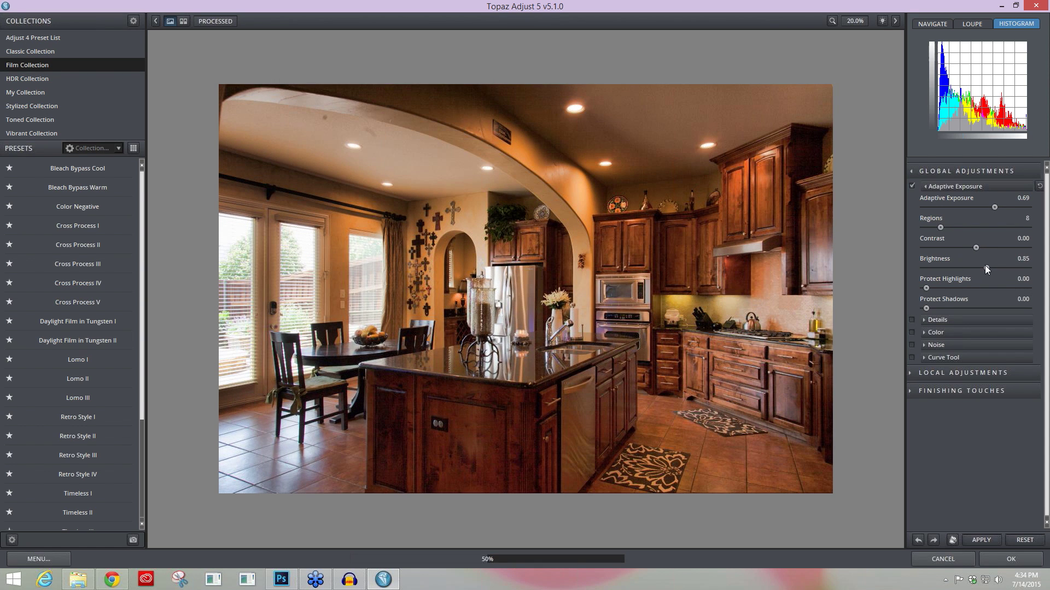
drag(975, 248, 956, 246)
Enable the Warmth finishing touch for the kitchen photo and set the Warmth to -0.16
click(910, 391)
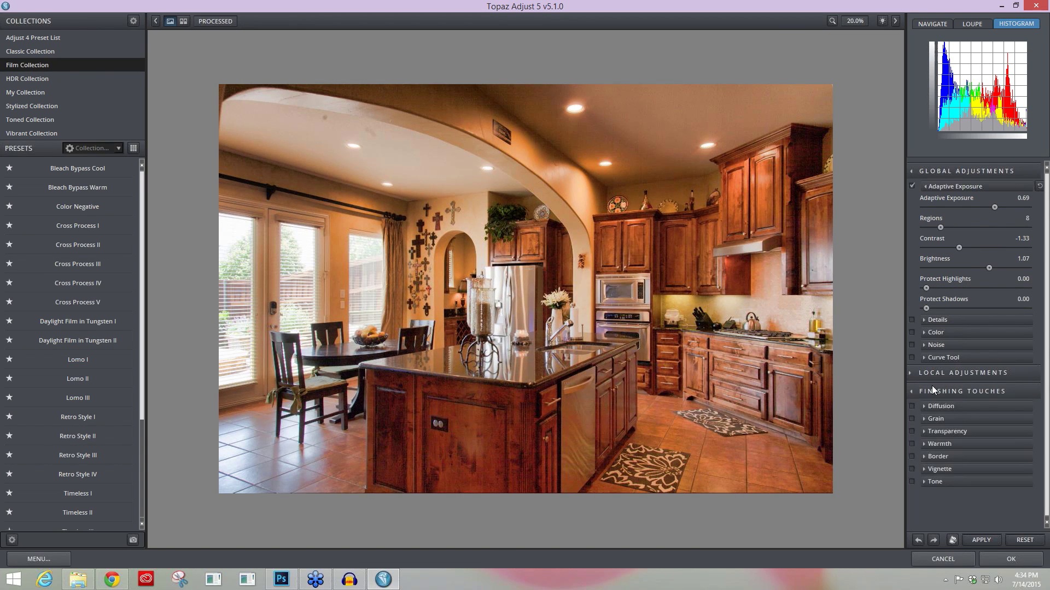
click(925, 444)
drag(976, 465, 966, 465)
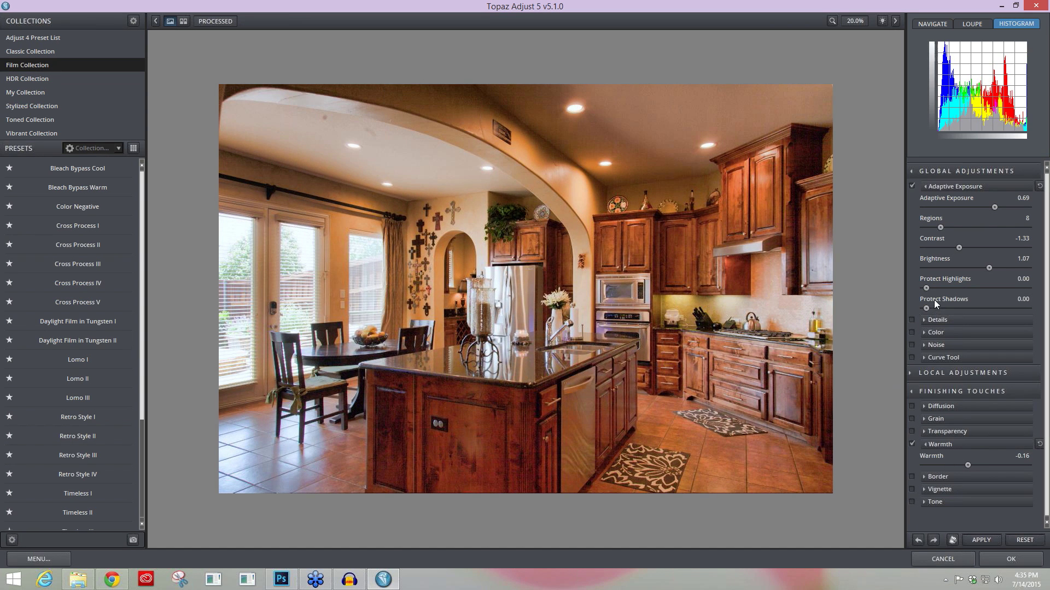
Enable the Color adjustment for the kitchen photo, setting Saturation to 1.01 and Saturation Boost to 1.21
click(929, 333)
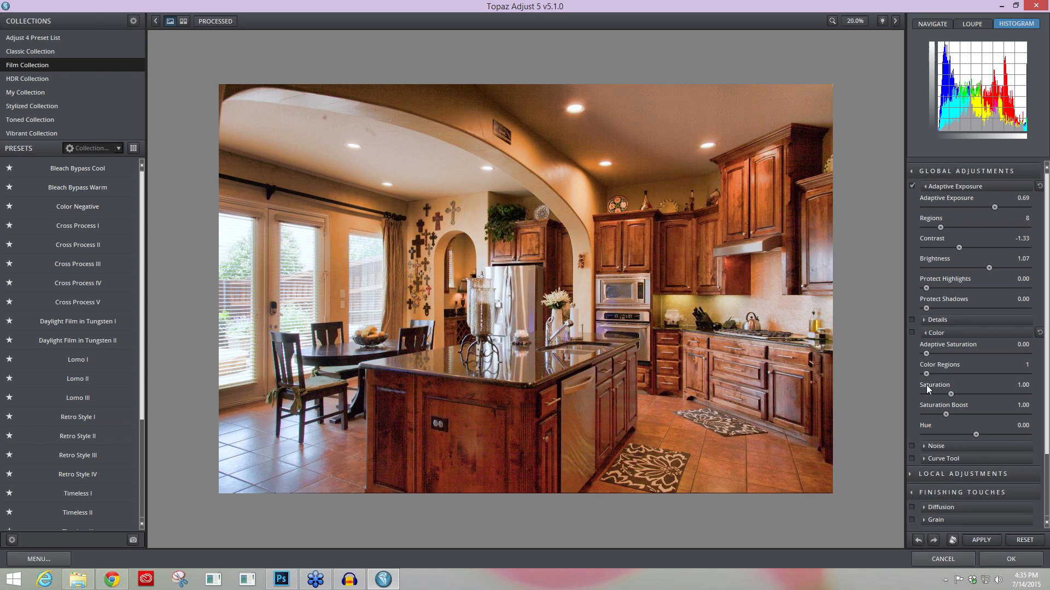
drag(951, 394, 951, 398)
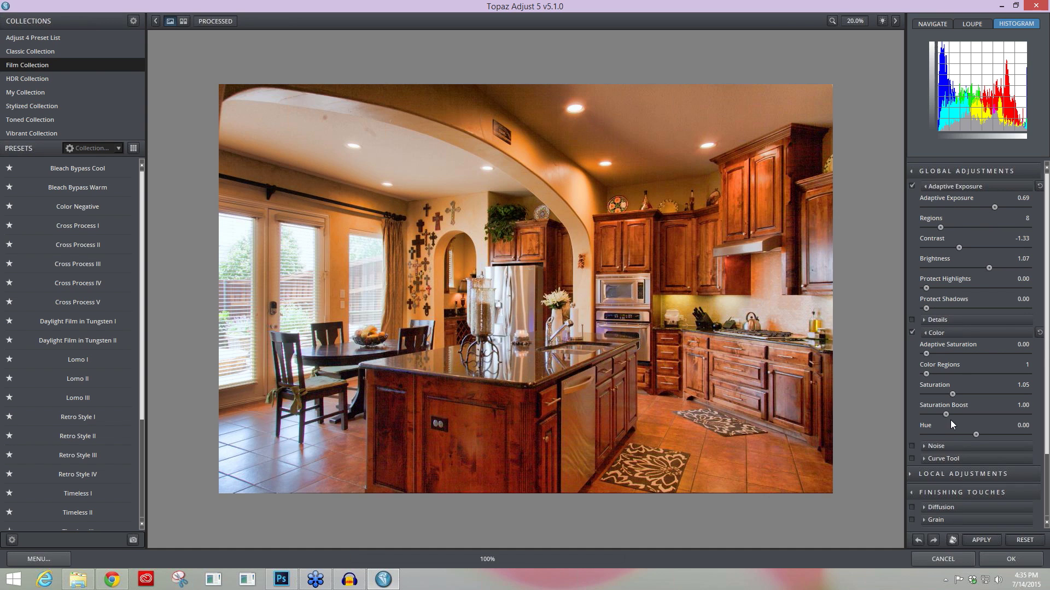
click(951, 414)
click(950, 393)
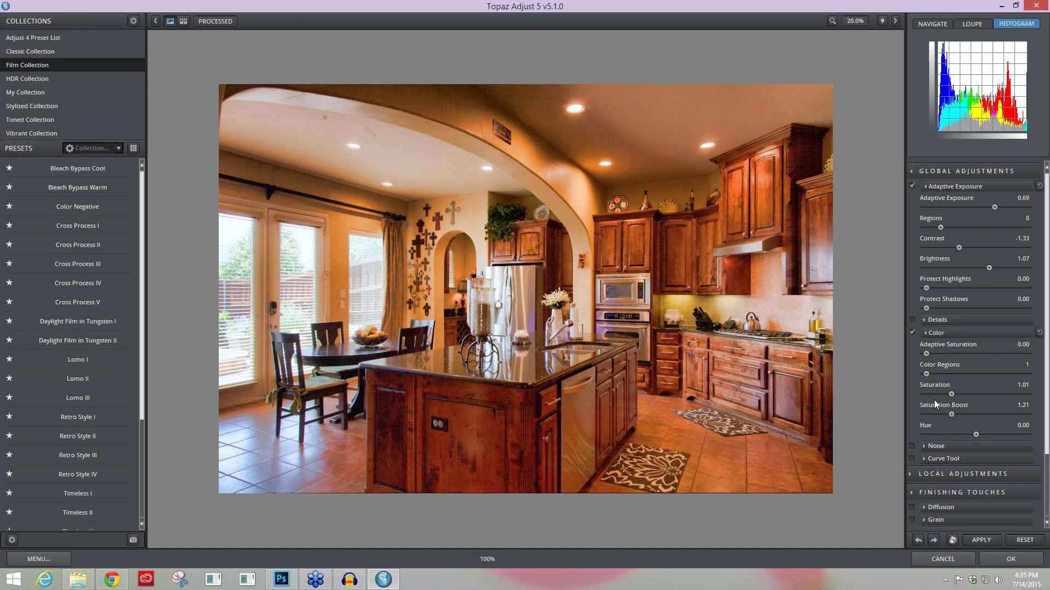
Compare the processed kitchen photo with the original and leave Topaz Adjust without applying the edit
click(817, 366)
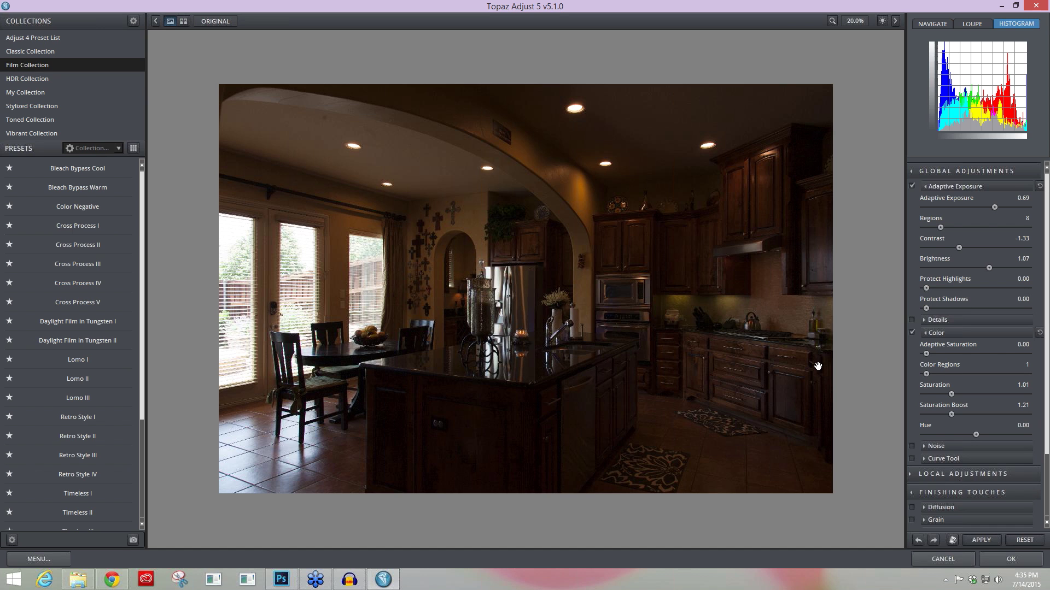
click(818, 366)
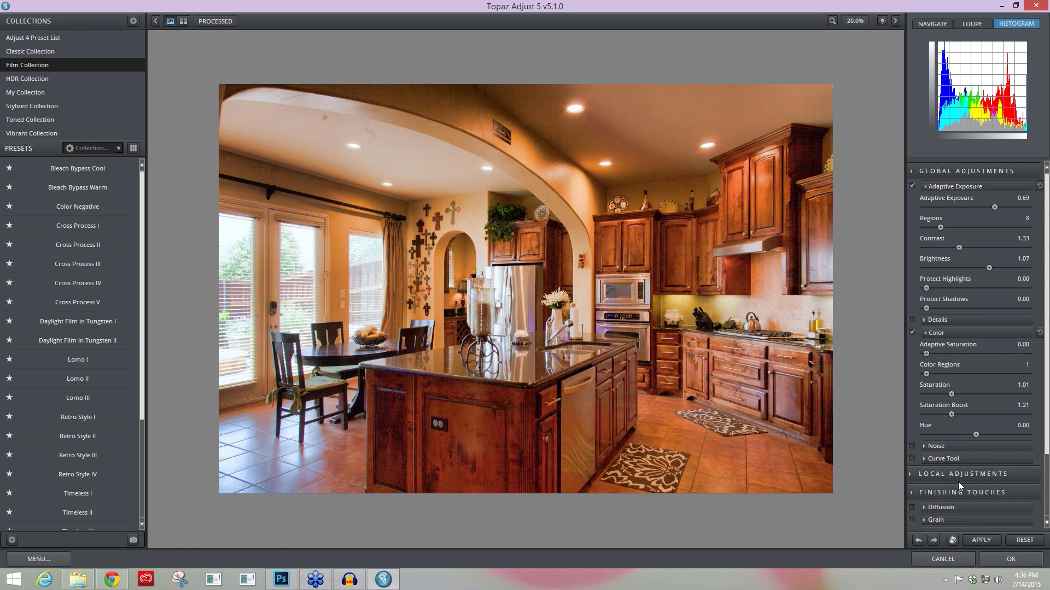
click(944, 559)
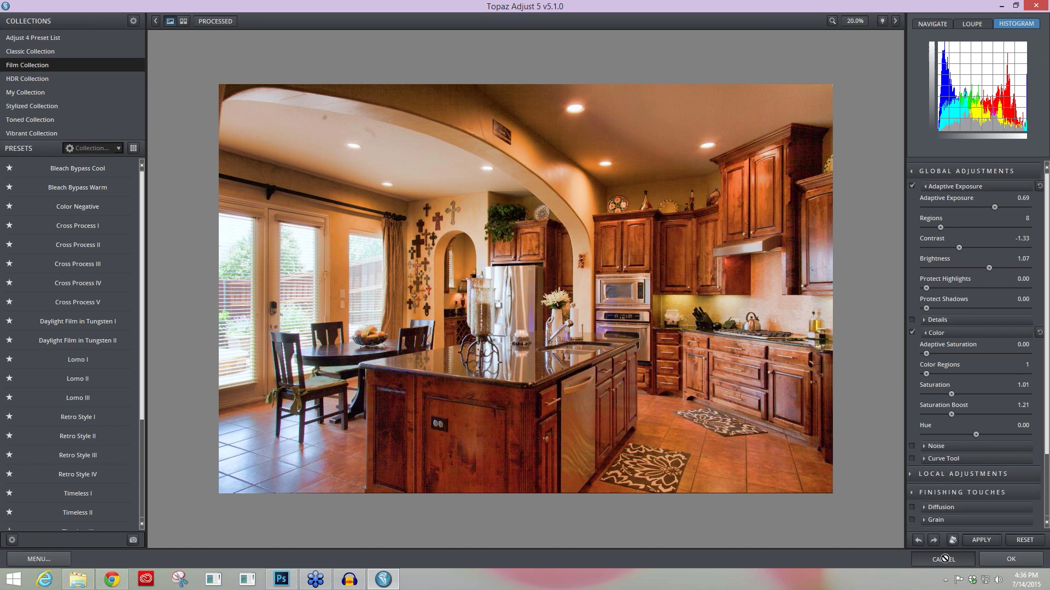
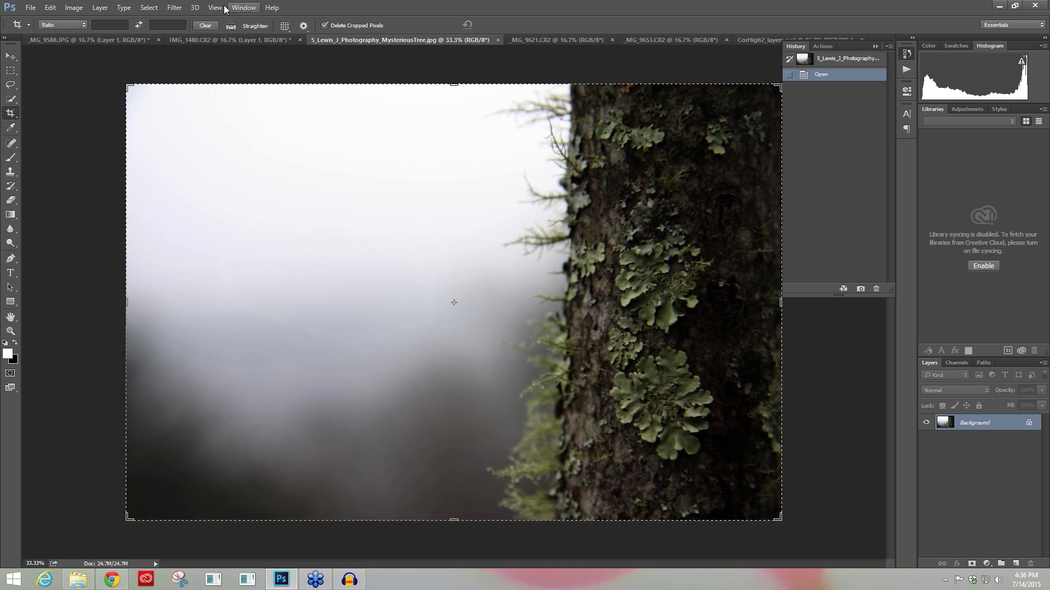
In Photoshop, duplicate the background layer of the mossy tree photo and open the copy in Topaz Adjust 5
click(180, 8)
click(362, 67)
key(ctrl+j)
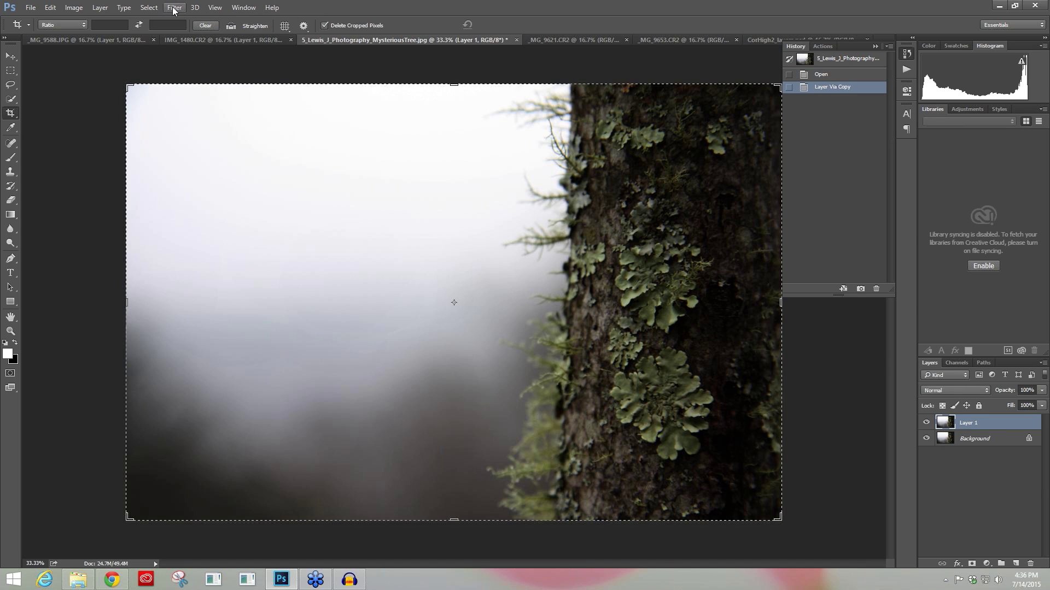
click(175, 8)
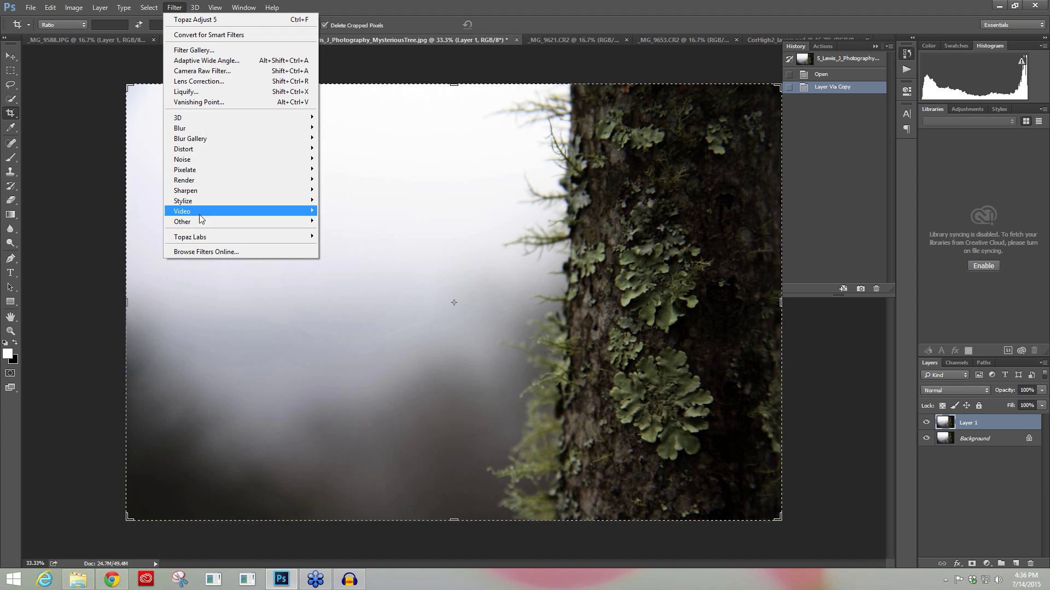
mouse_move(228, 238)
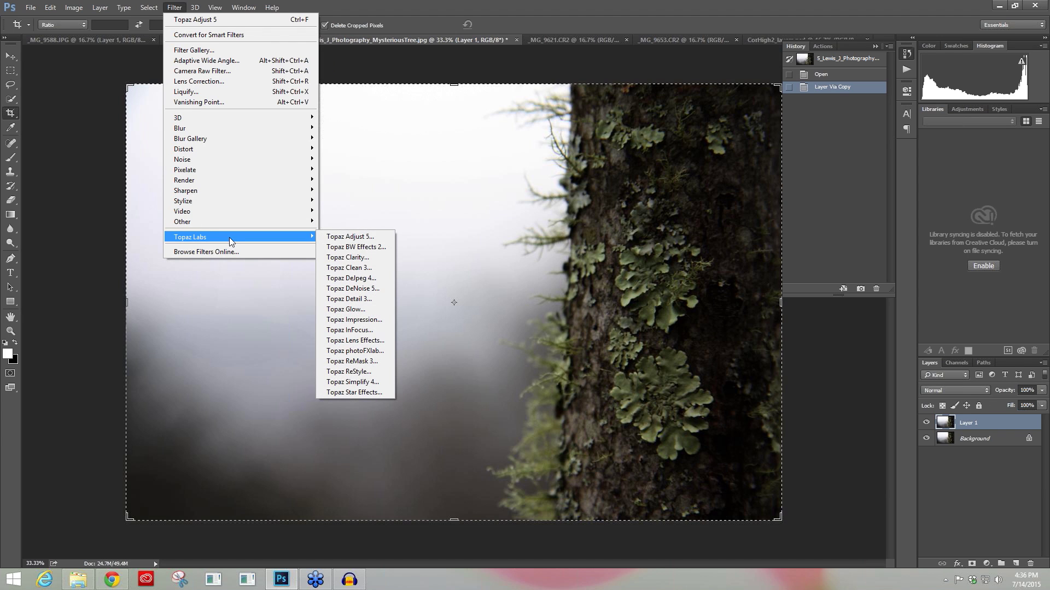
click(360, 237)
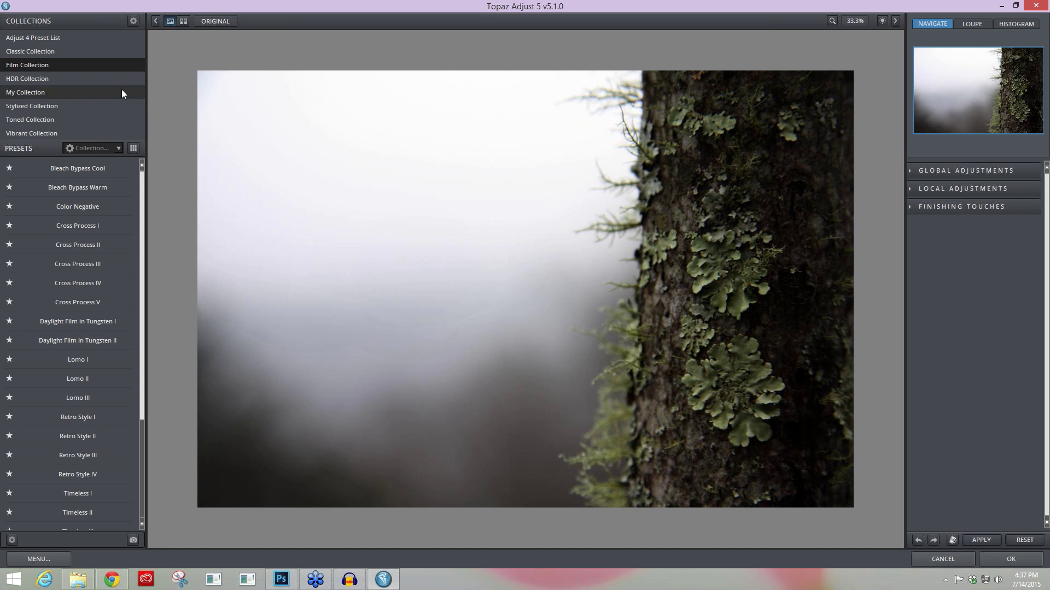
Browse the HDR Collection previews, apply the Dynamic Pop II preset to the tree photo and compare it with the original
click(58, 81)
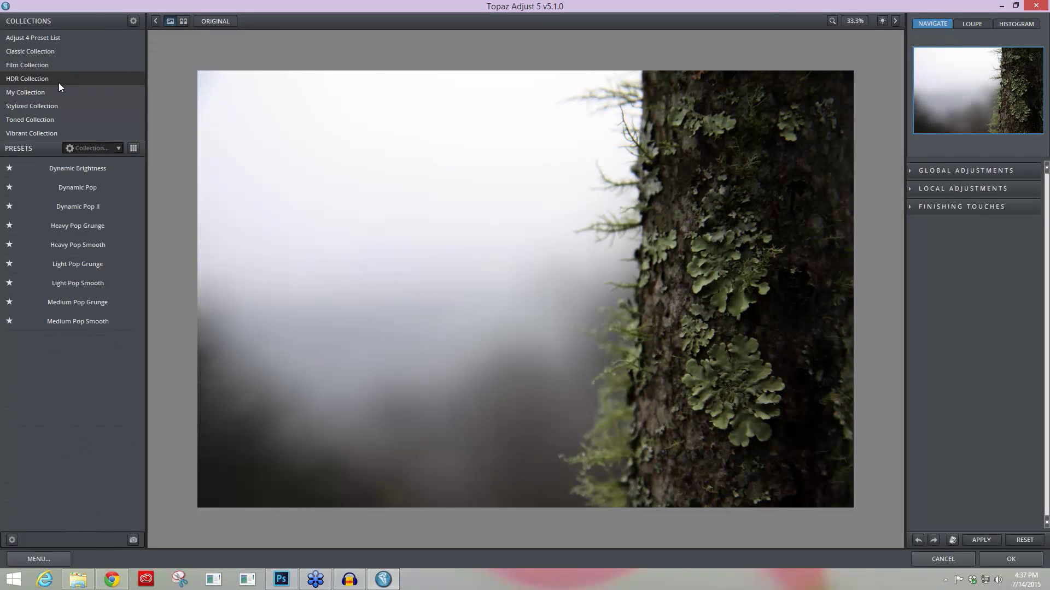
click(135, 147)
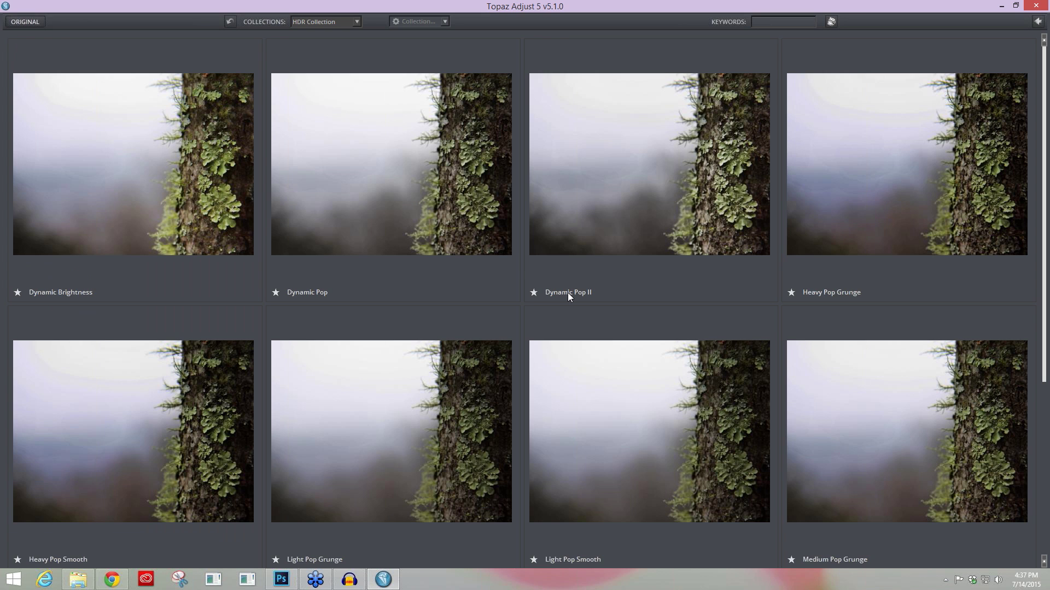
scroll(568, 293, down, 5)
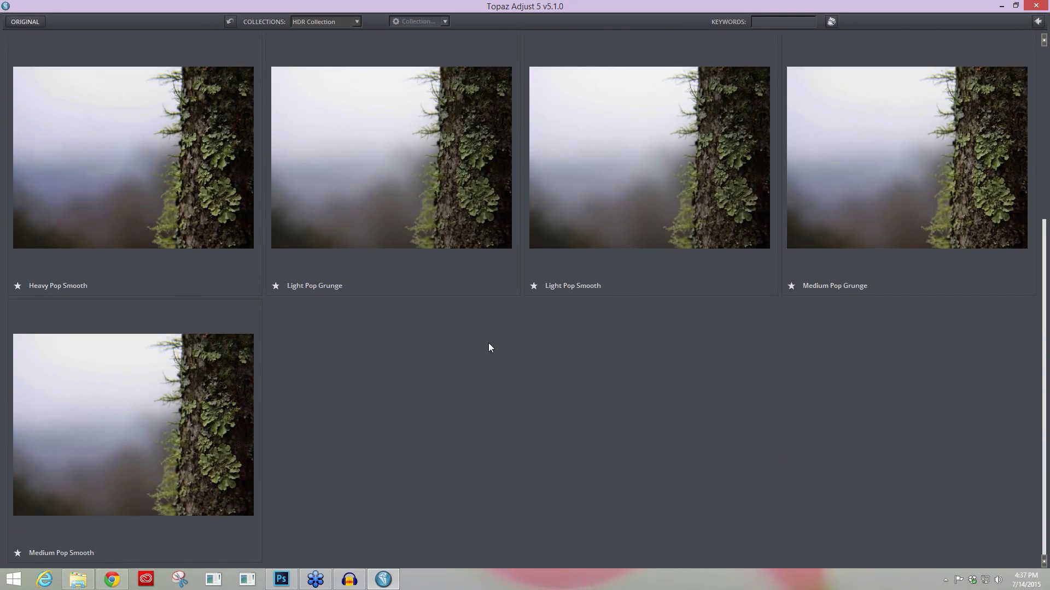
scroll(656, 294, up, 6)
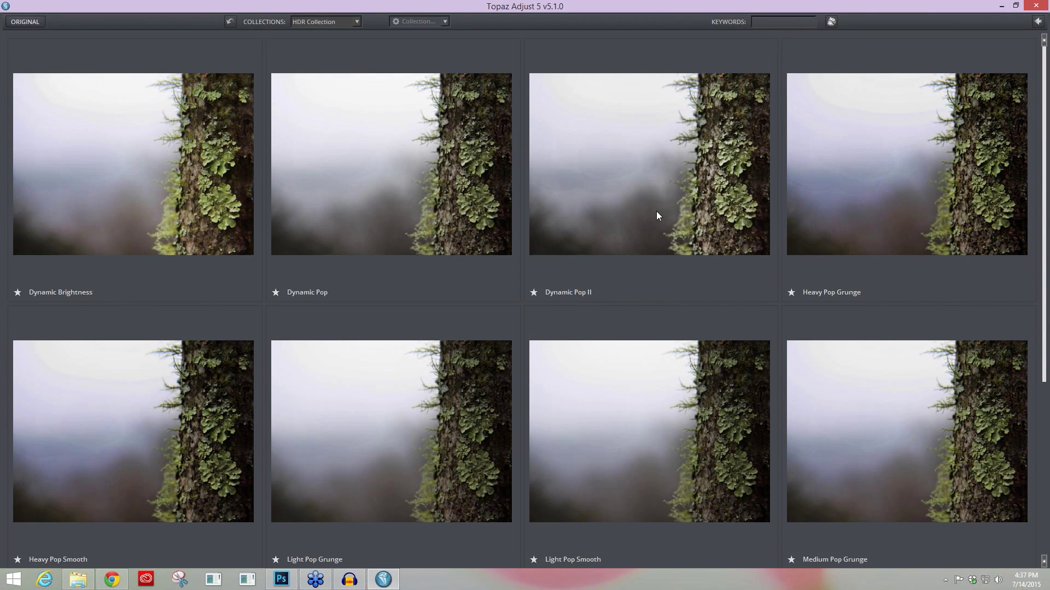
click(699, 195)
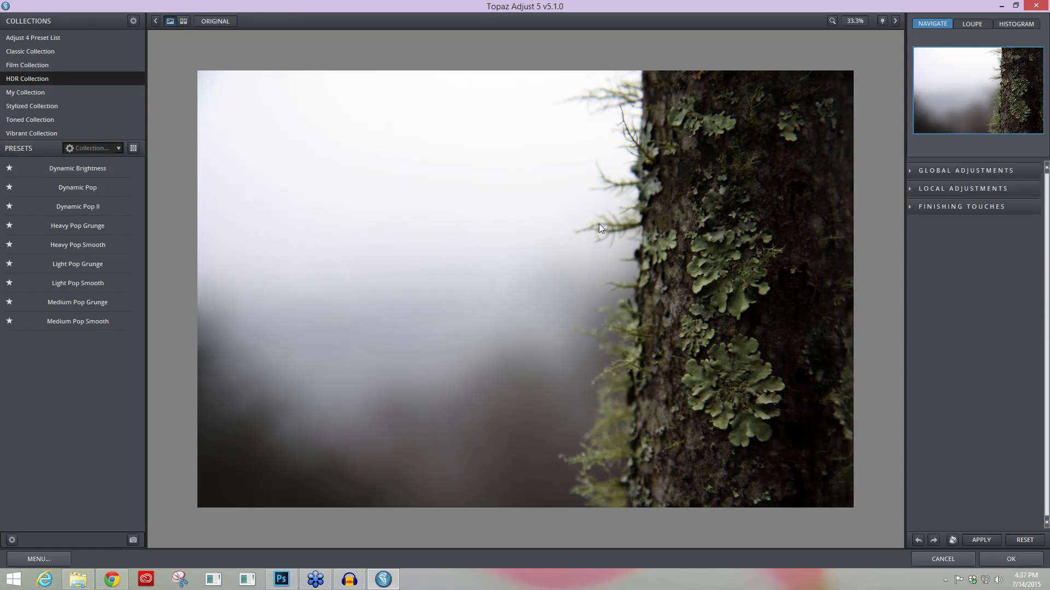
click(598, 273)
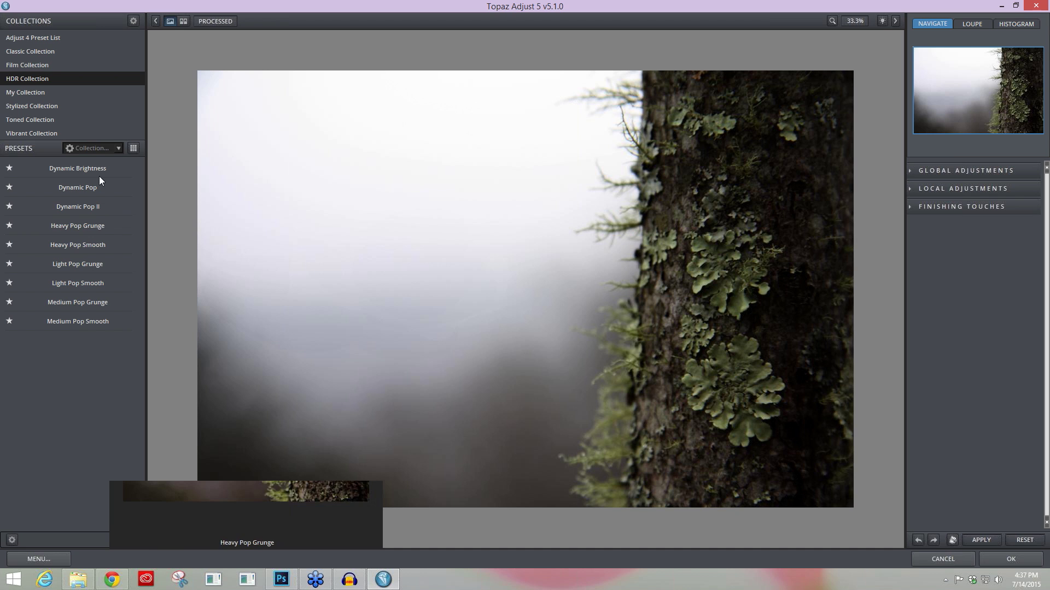
click(133, 148)
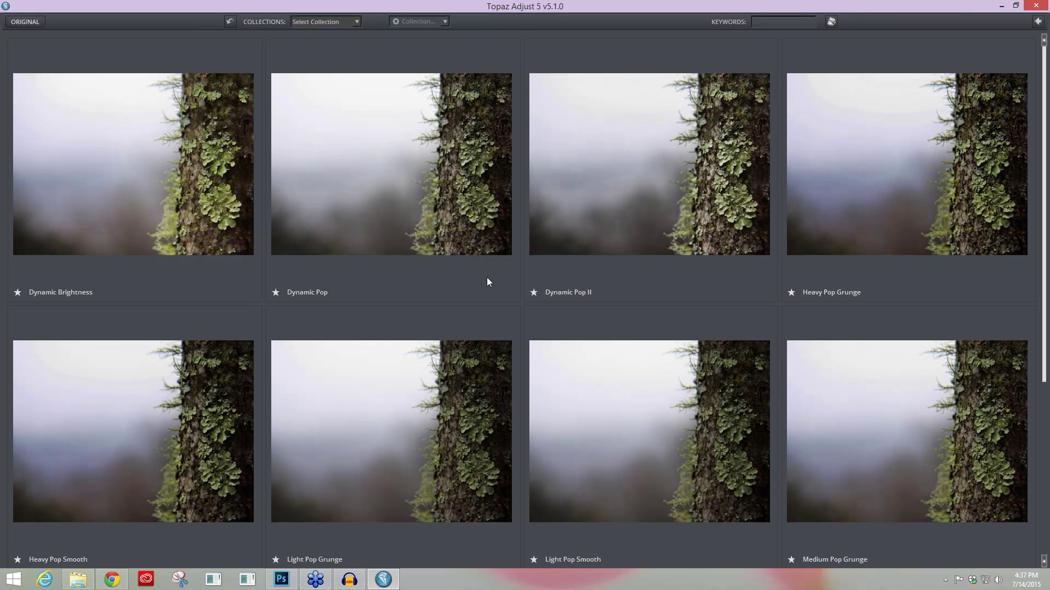
click(667, 184)
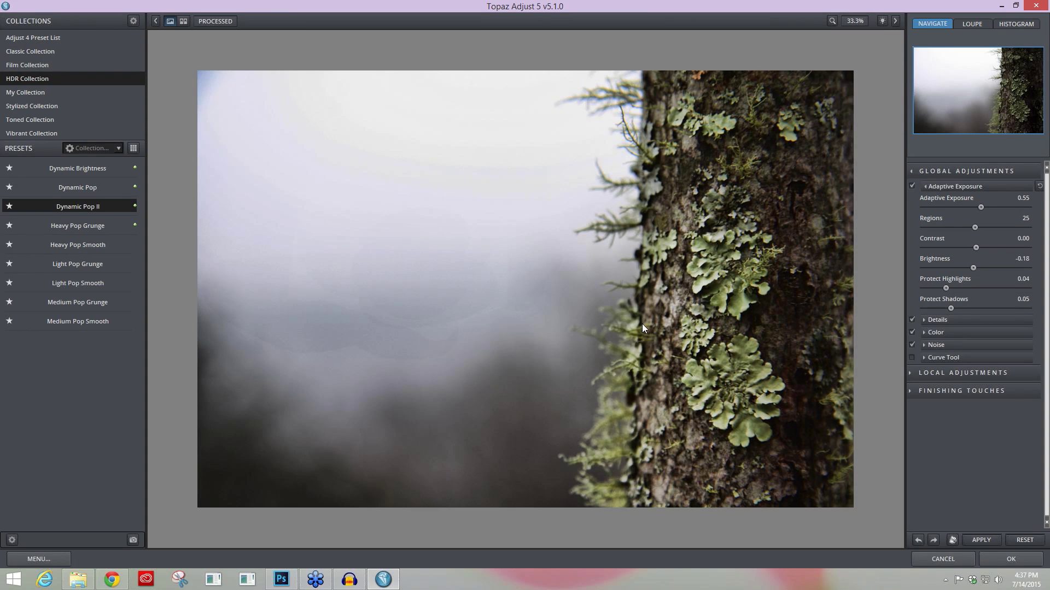
click(661, 337)
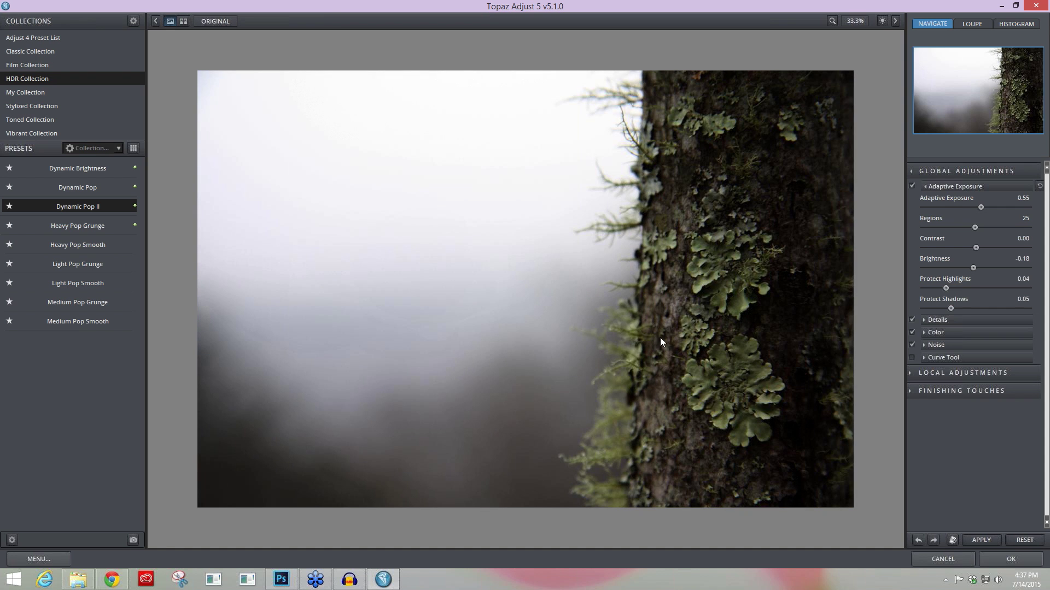
click(678, 362)
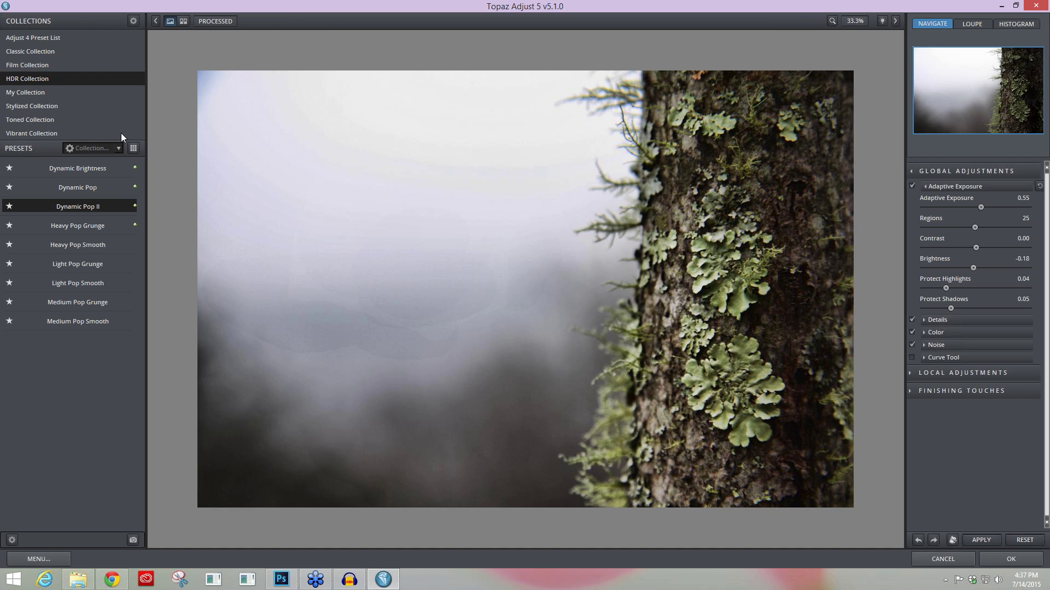
Browse the Vibrant Collection previews and apply a preset that adds contrast and detail to the bark and lichen
click(37, 133)
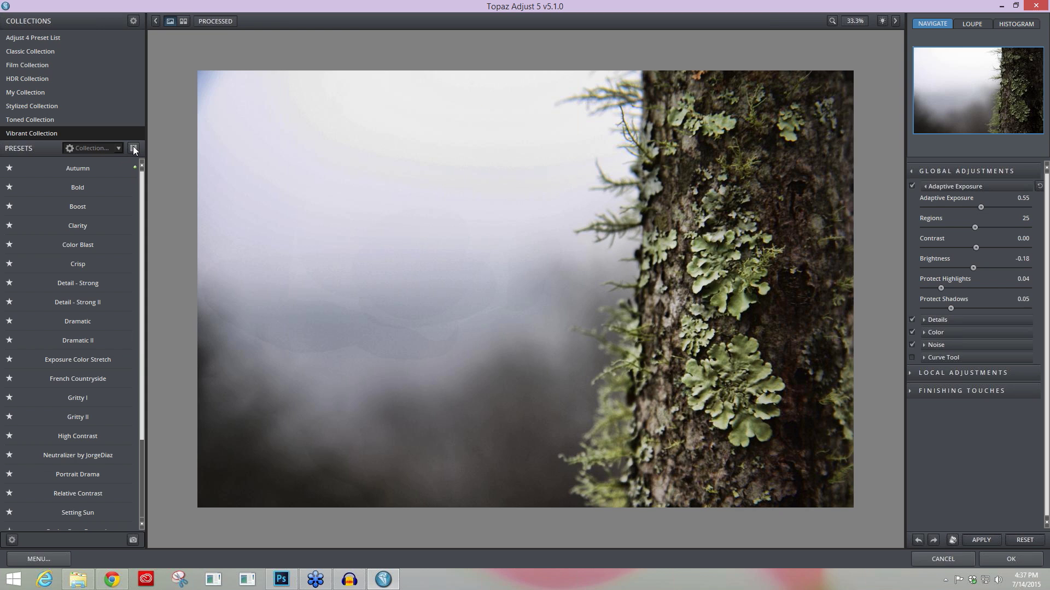
click(134, 148)
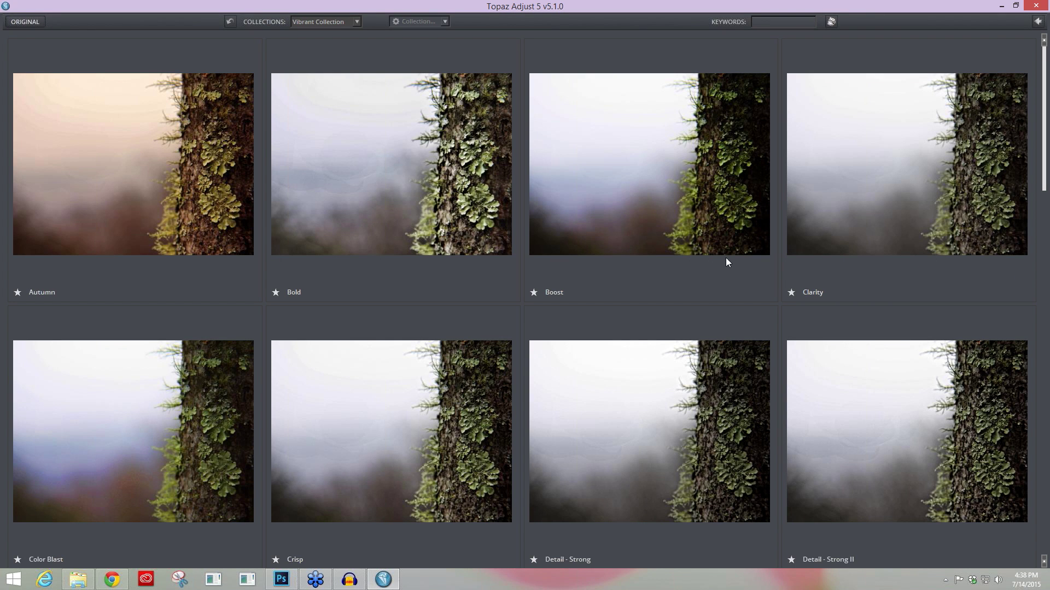
scroll(729, 257, down, 3)
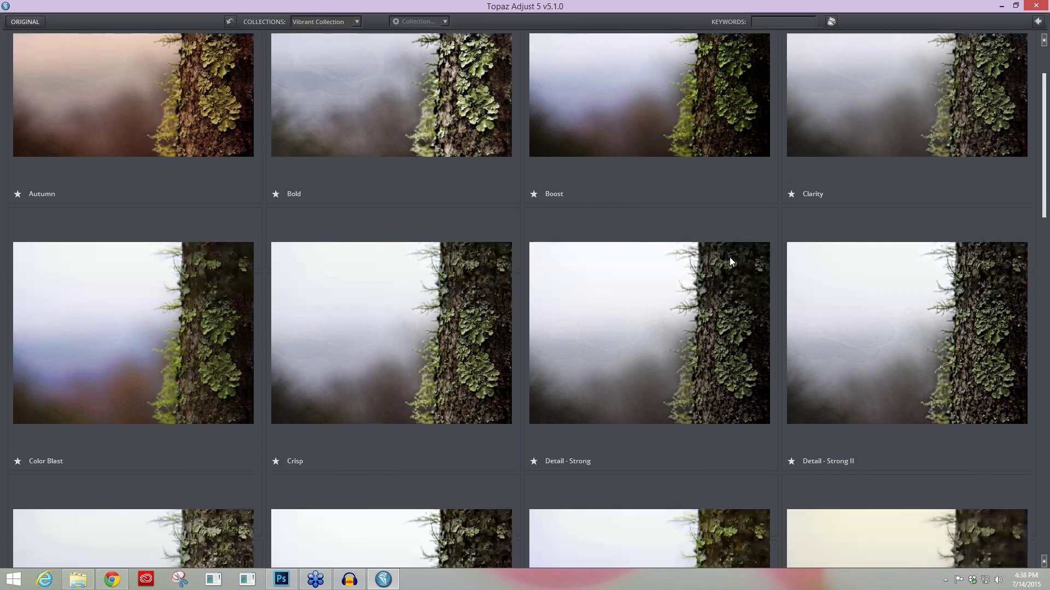
scroll(730, 262, down, 3)
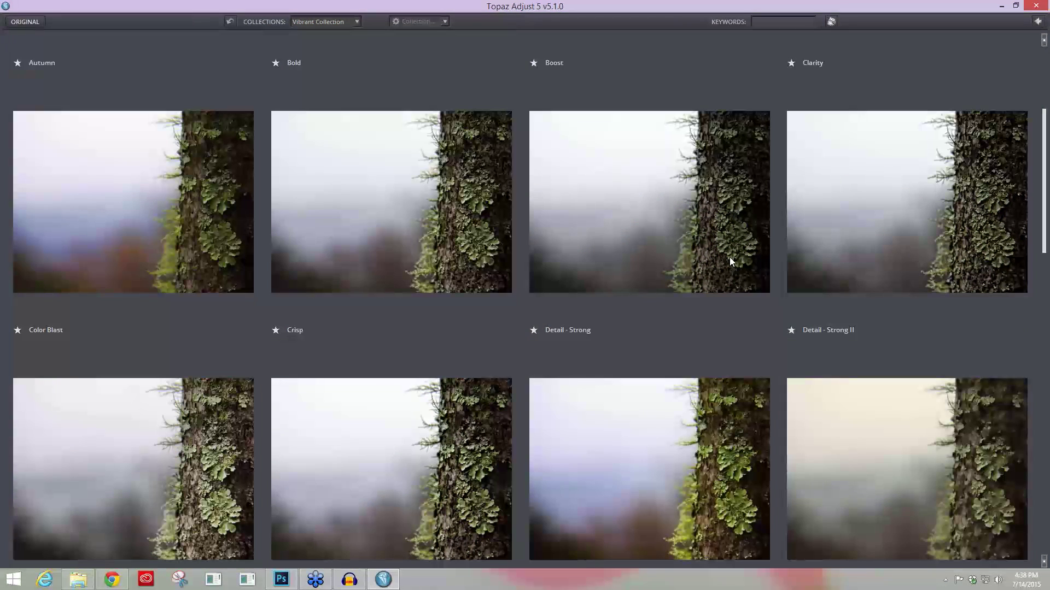
scroll(729, 257, down, 15)
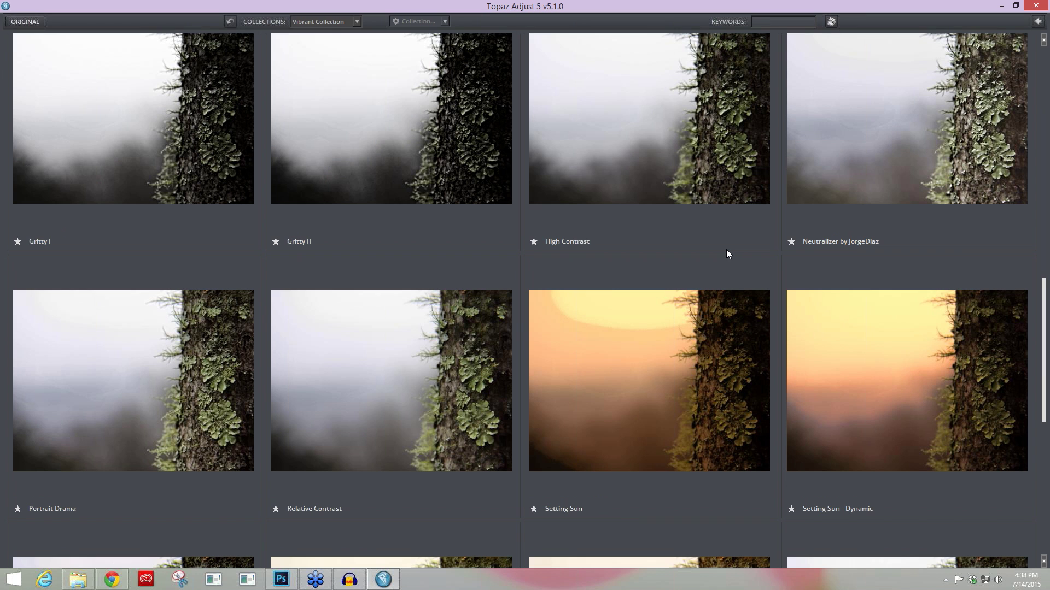
scroll(727, 251, down, 7)
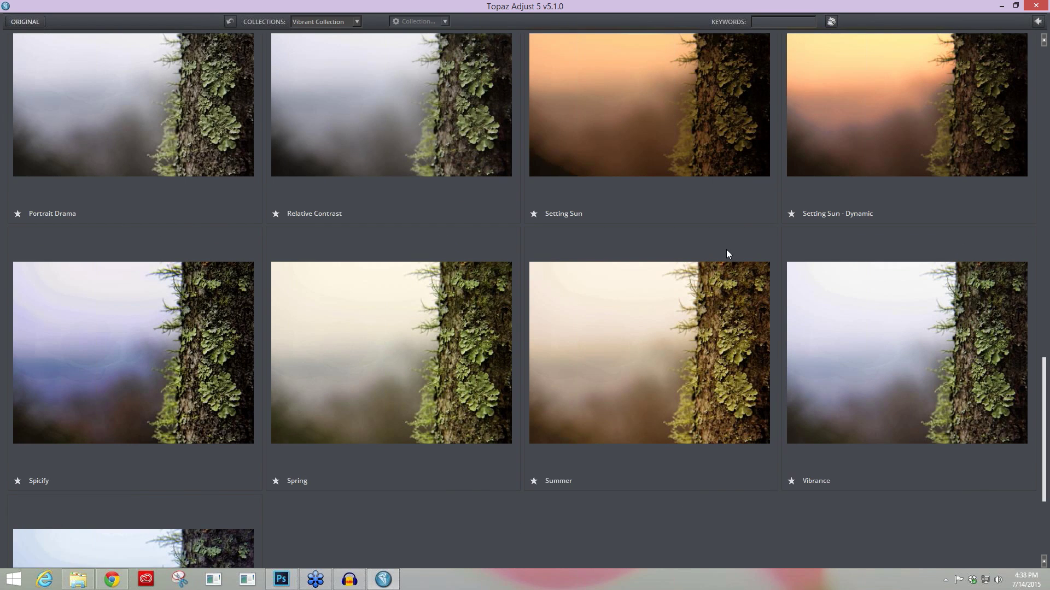
scroll(726, 254, up, 8)
scroll(727, 250, up, 14)
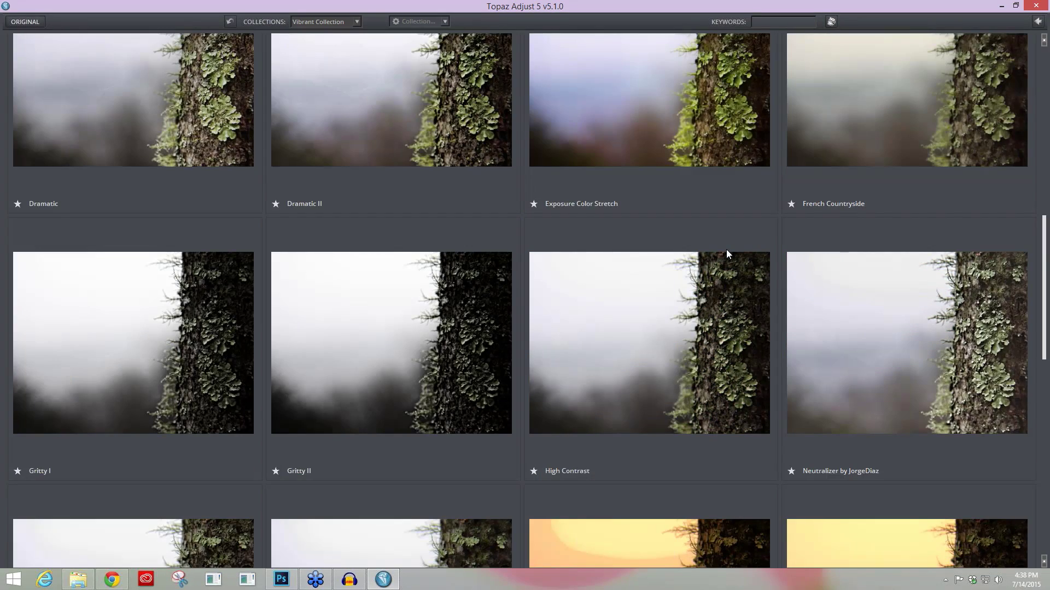
click(491, 350)
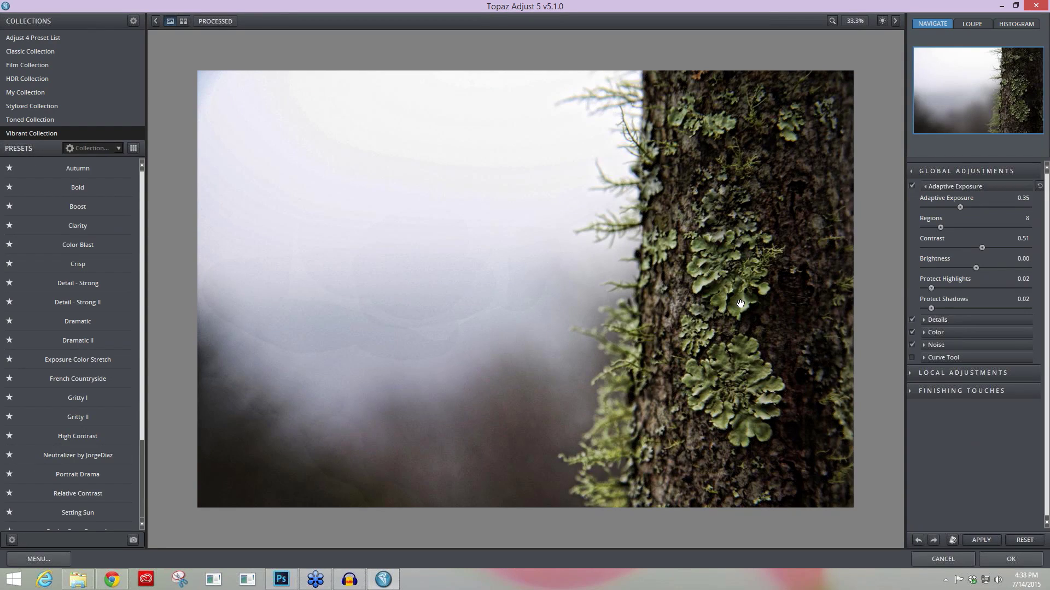
Compare the Vibrant Collection result with the original tree photo
click(785, 323)
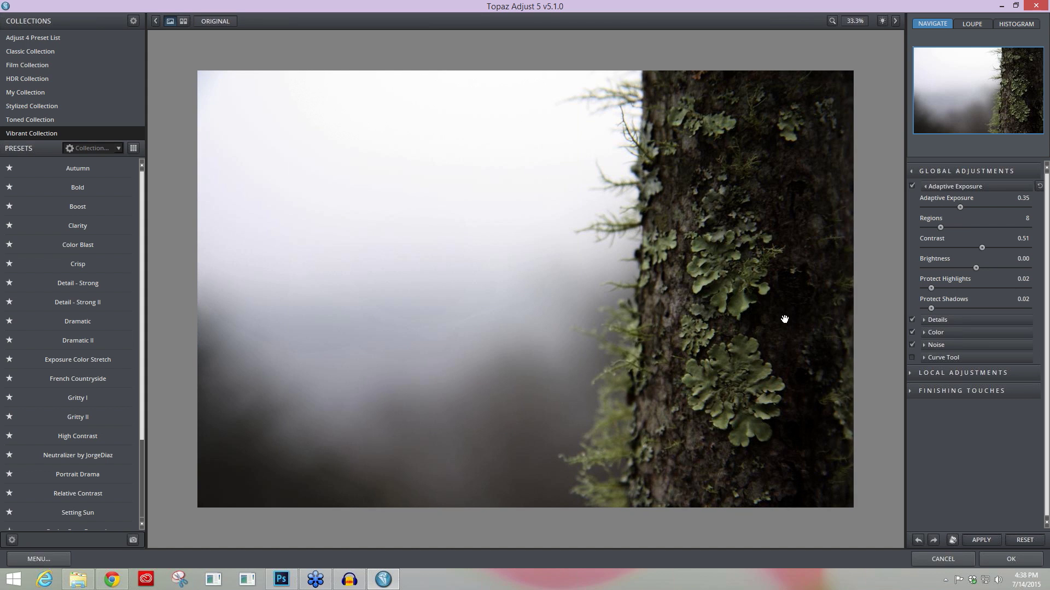
drag(785, 322, 770, 287)
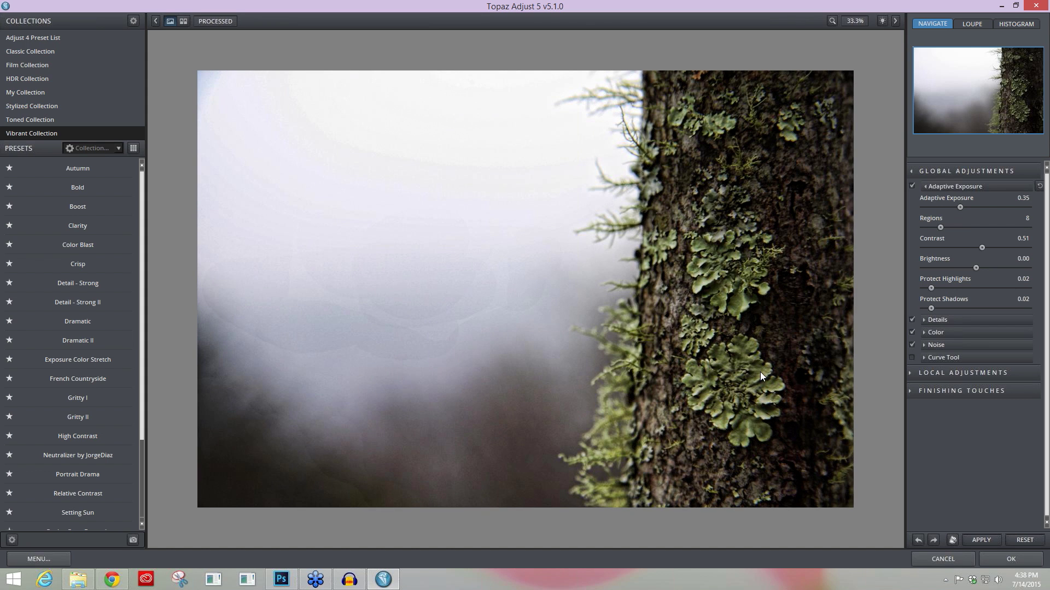
click(832, 305)
click(834, 155)
Enable the Transparency finishing touch with an Overall Transparency of 0.27 and compare the tree photo with its original
click(910, 392)
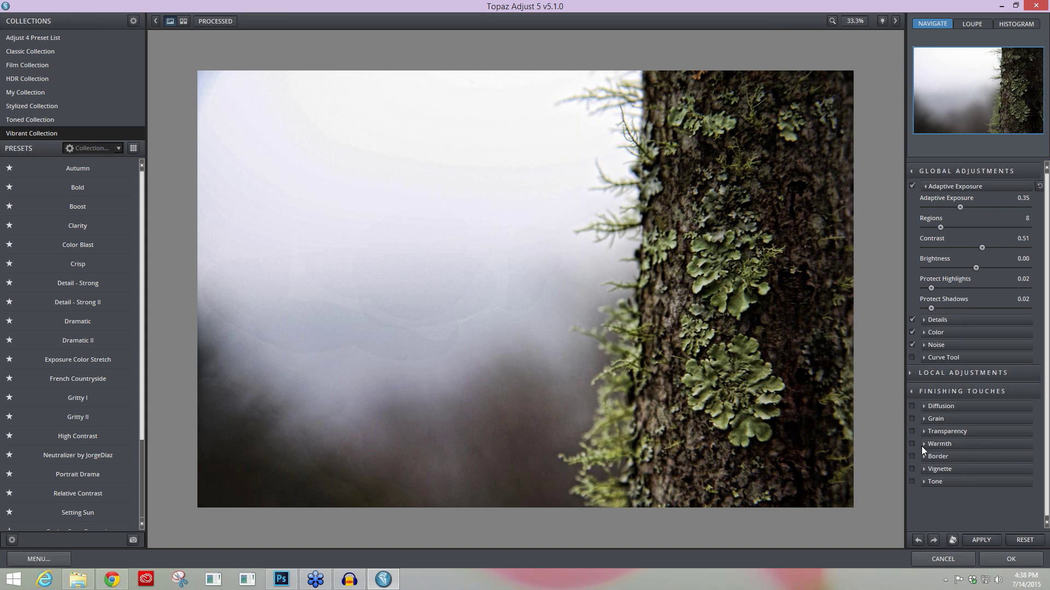
click(924, 430)
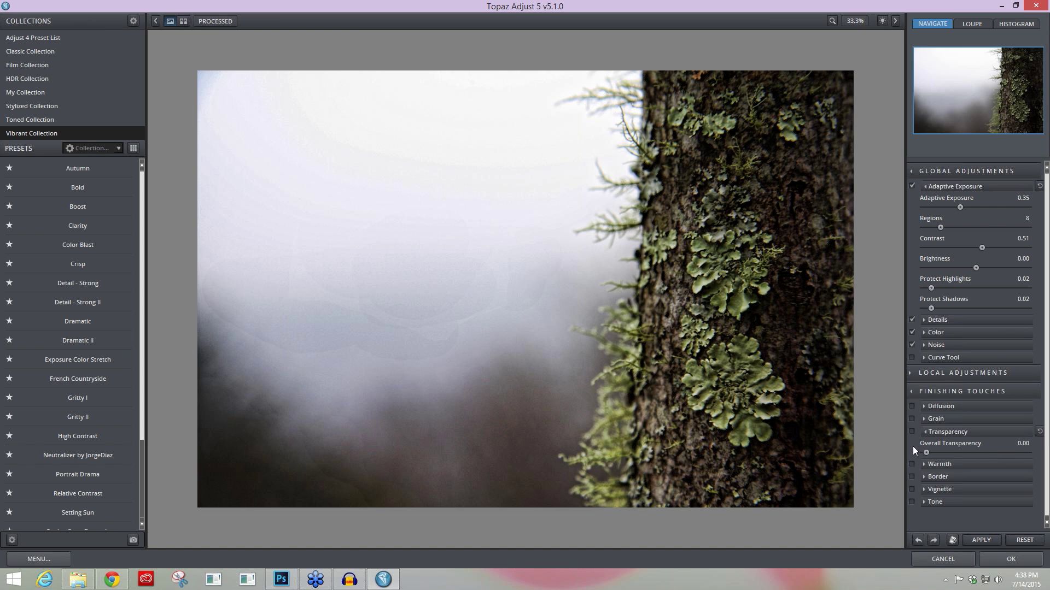
drag(939, 454, 951, 452)
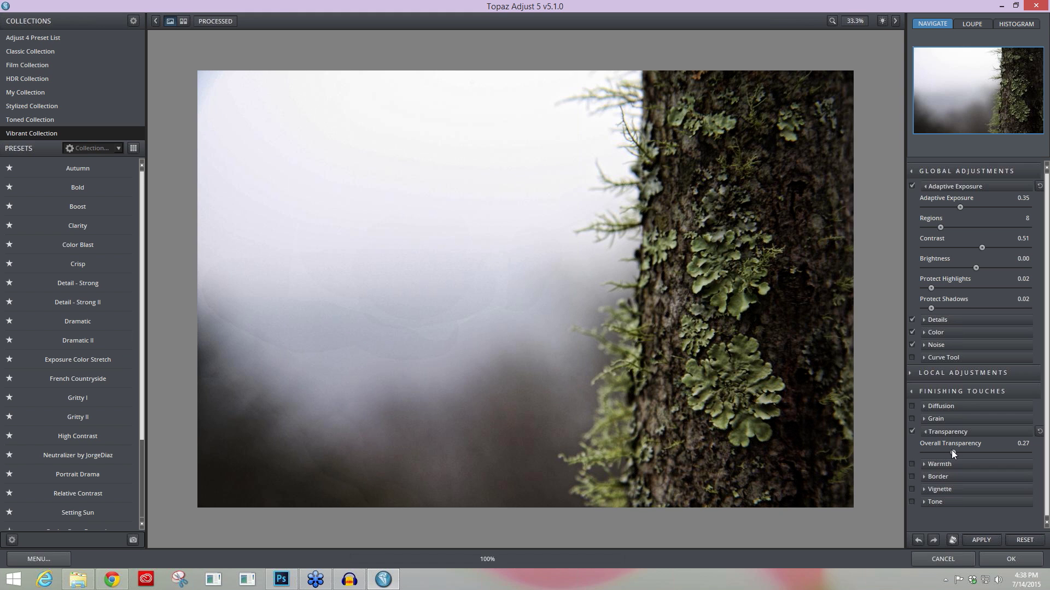
click(832, 416)
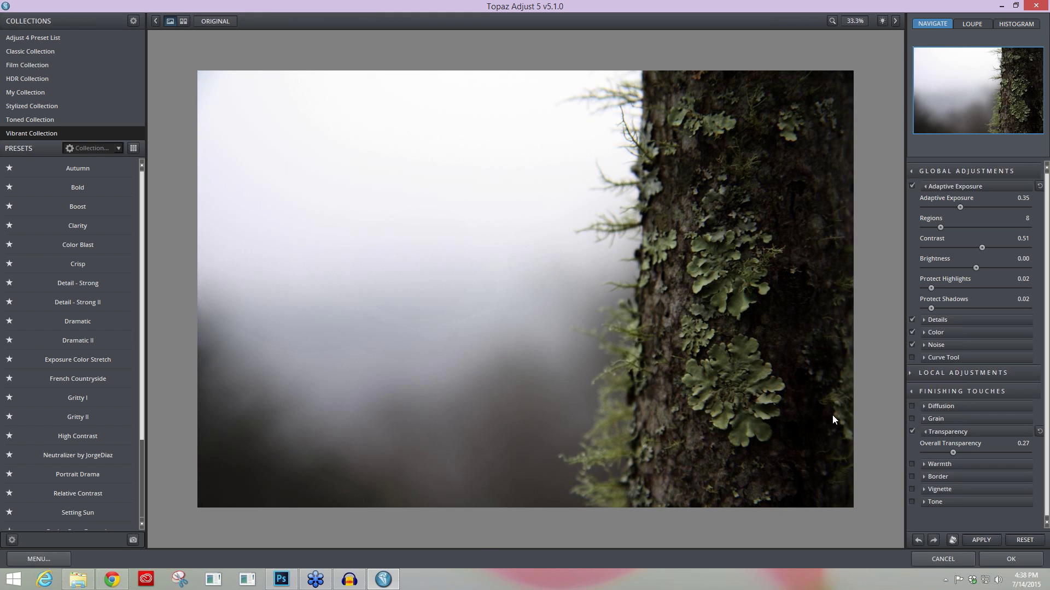
Raise the color Saturation Boost to 1.46 and compare the tree photo with its original
click(921, 333)
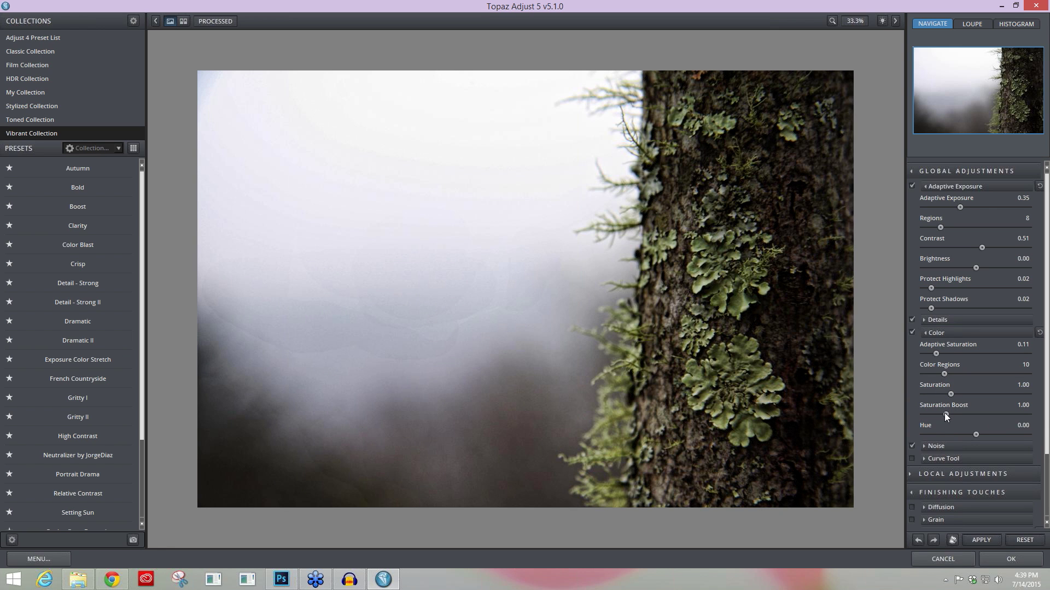
drag(944, 416, 958, 414)
key(space)
key(space)
click(518, 462)
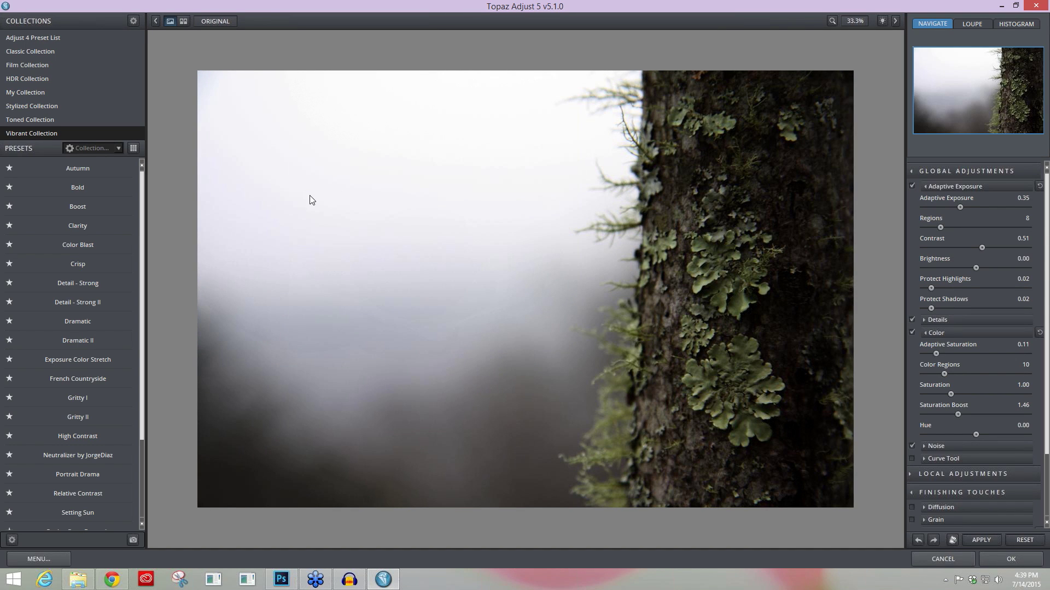
click(369, 431)
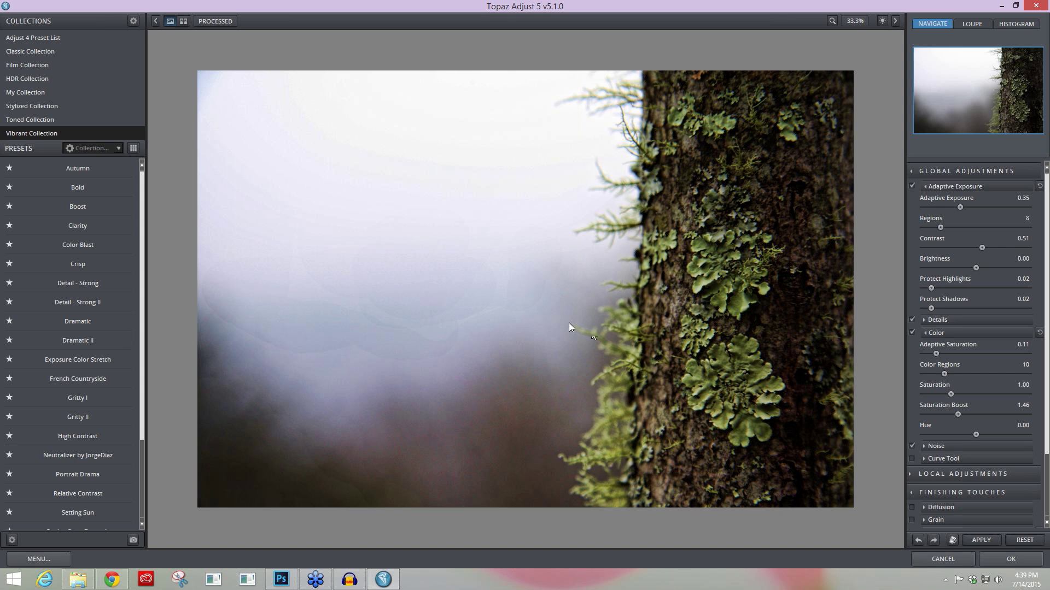
Open the local adjustment settings for the tree photo and choose Brush Out as the adjustment type
click(909, 473)
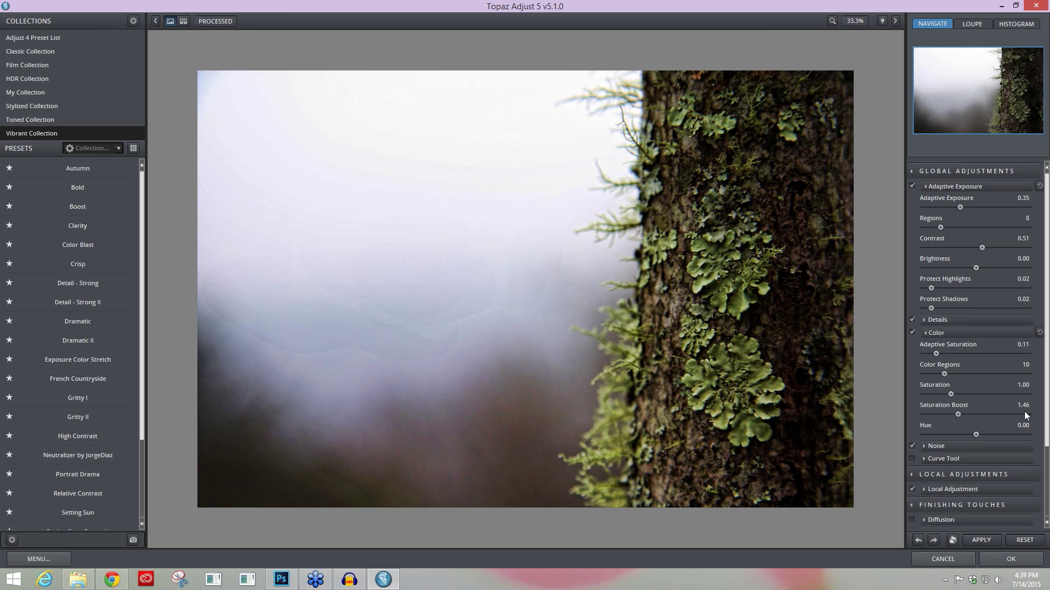
scroll(973, 382, down, 5)
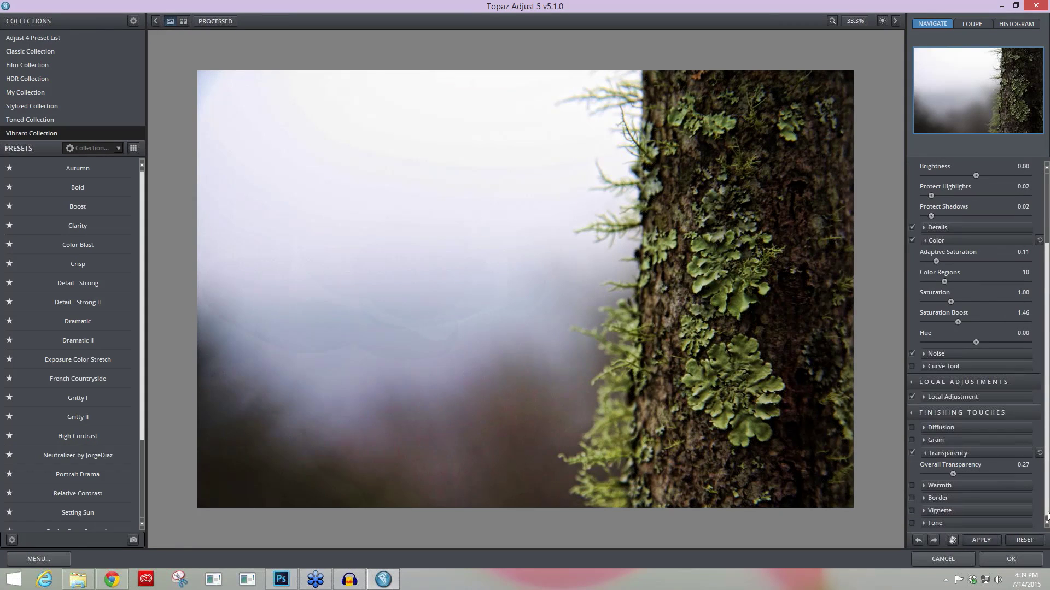
click(923, 397)
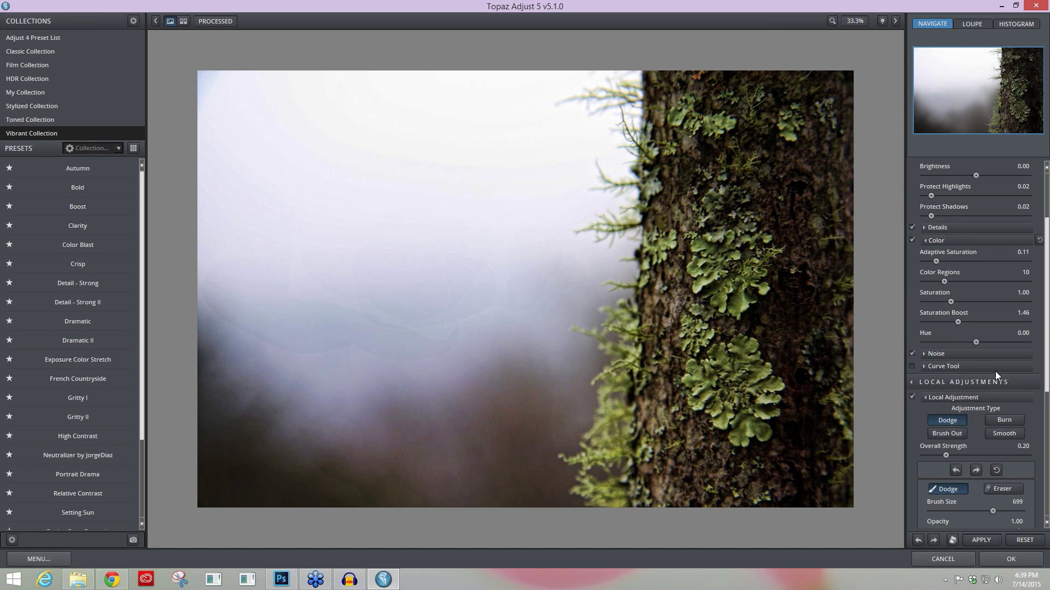
scroll(1041, 328, down, 8)
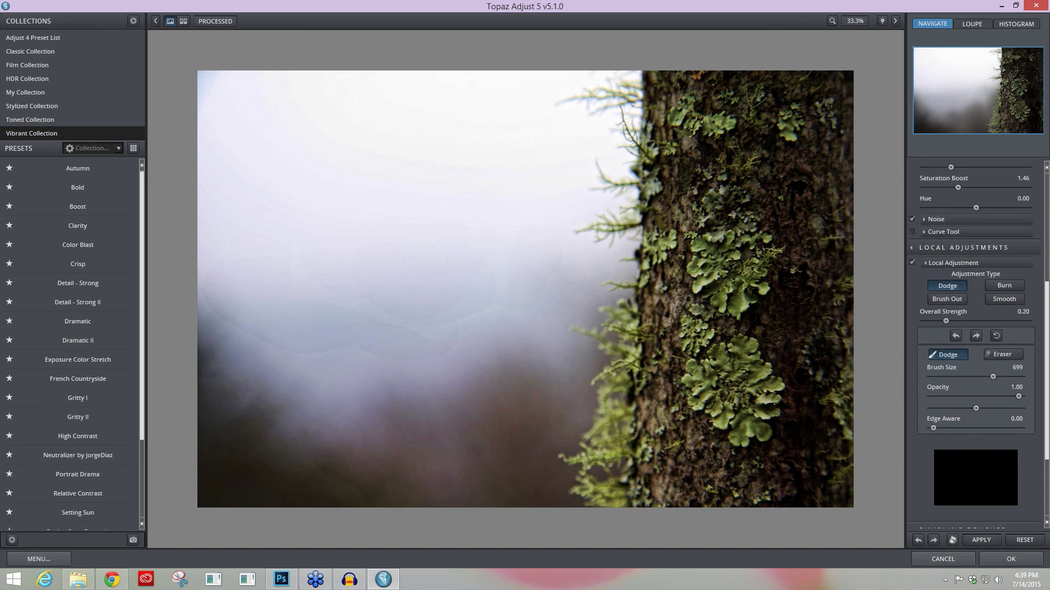
scroll(982, 257, down, 2)
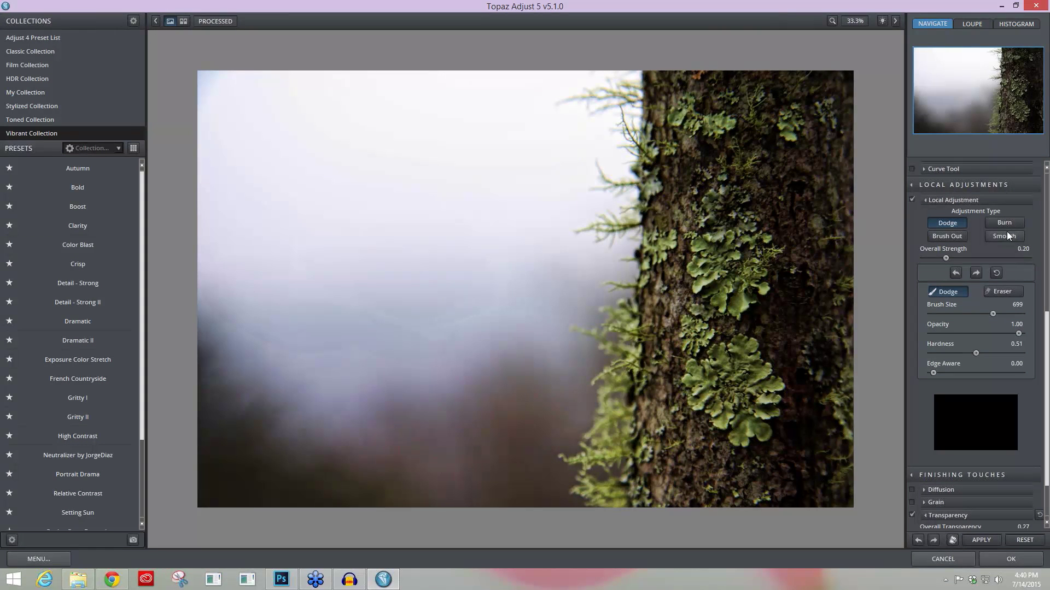
click(952, 235)
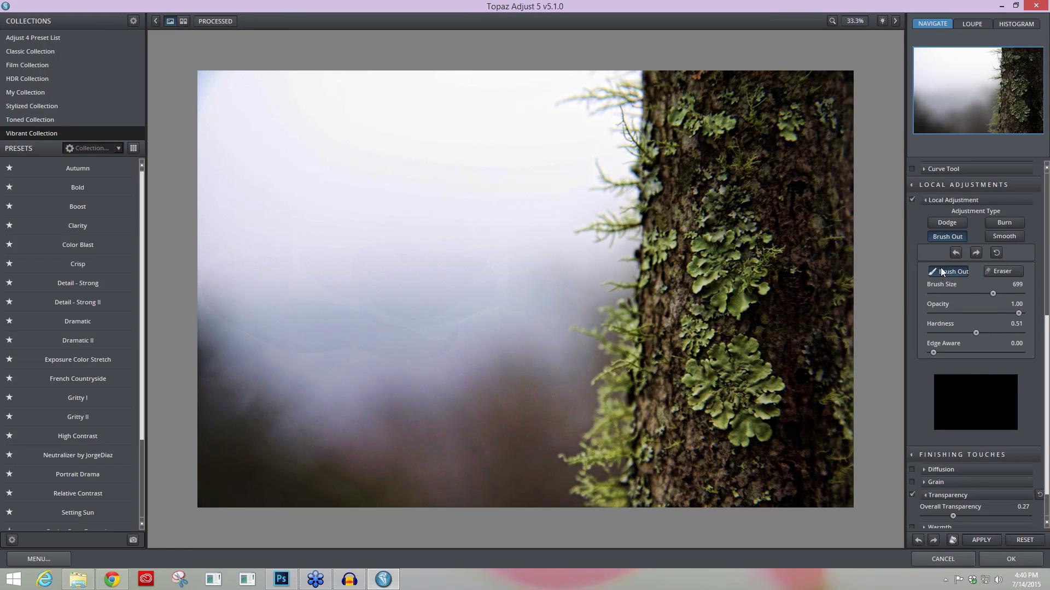
Configure the Brush Out brush with size 1000, hardness 0.66 and Edge Aware 1.00
drag(991, 294, 986, 296)
mouse_move(986, 296)
mouse_down()
mouse_move(1017, 295)
mouse_move(986, 294)
mouse_up()
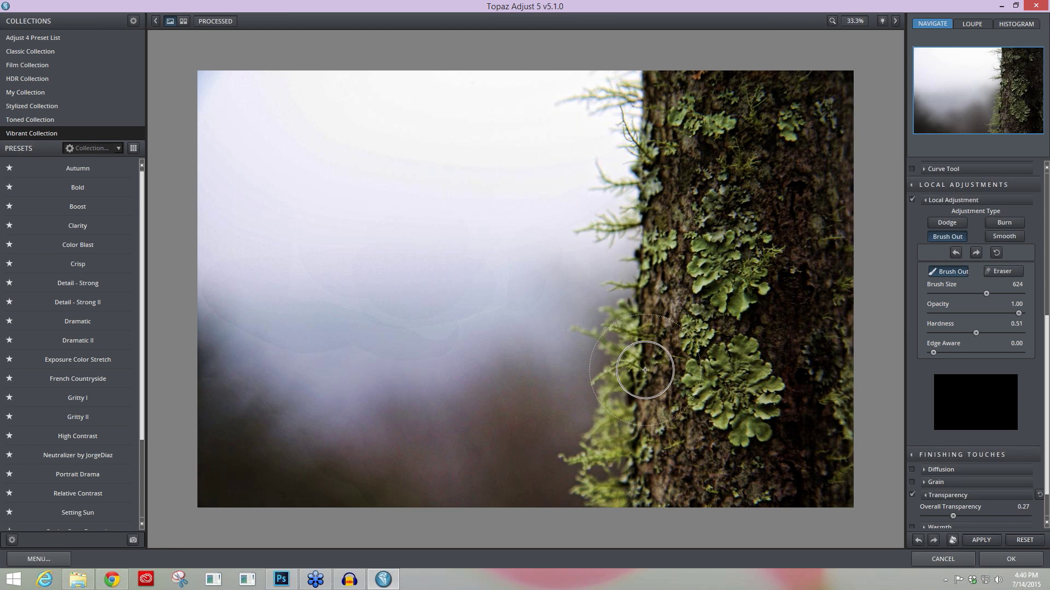
drag(785, 300, 796, 291)
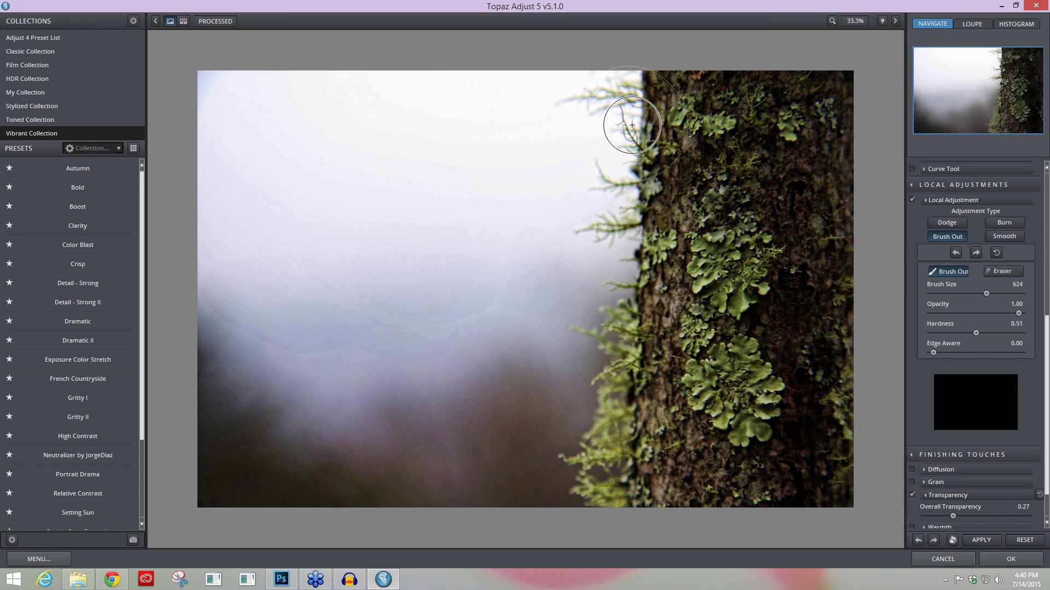
drag(986, 293, 1012, 293)
drag(976, 332, 988, 332)
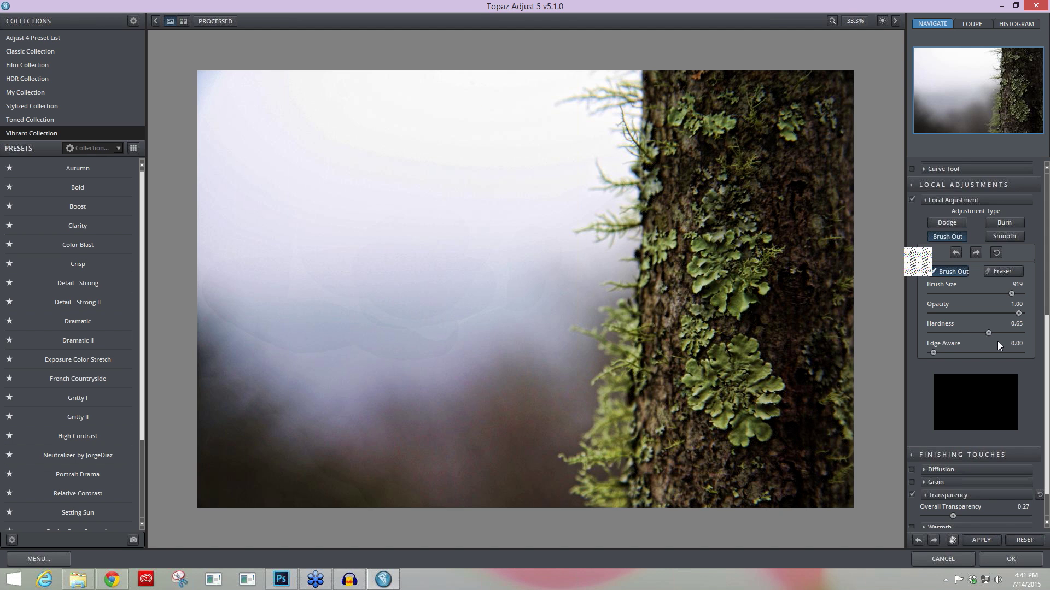
drag(998, 341, 1009, 342)
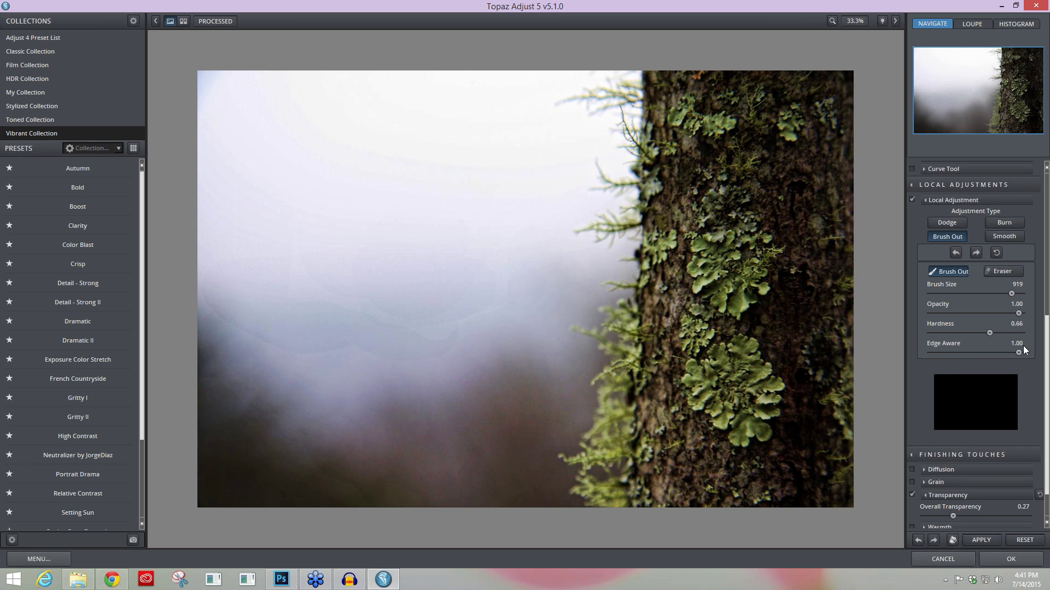
key(bracketright)
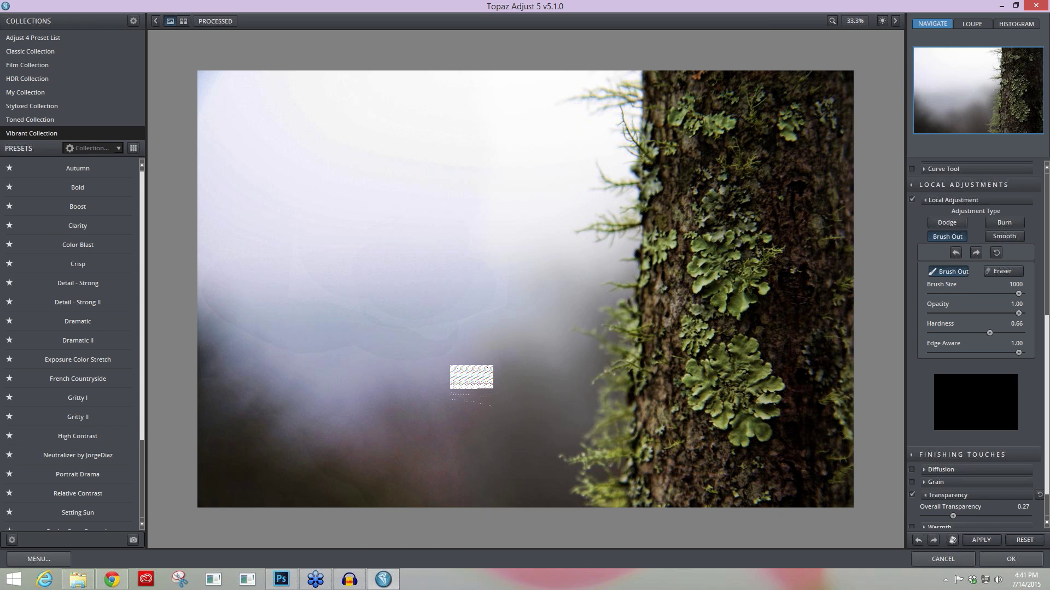
Brush out the effect across the whole misty background, lowering Edge Aware to 0.00 for the areas away from the trunk
mouse_move(457, 287)
mouse_down()
mouse_move(361, 268)
mouse_move(356, 345)
mouse_up()
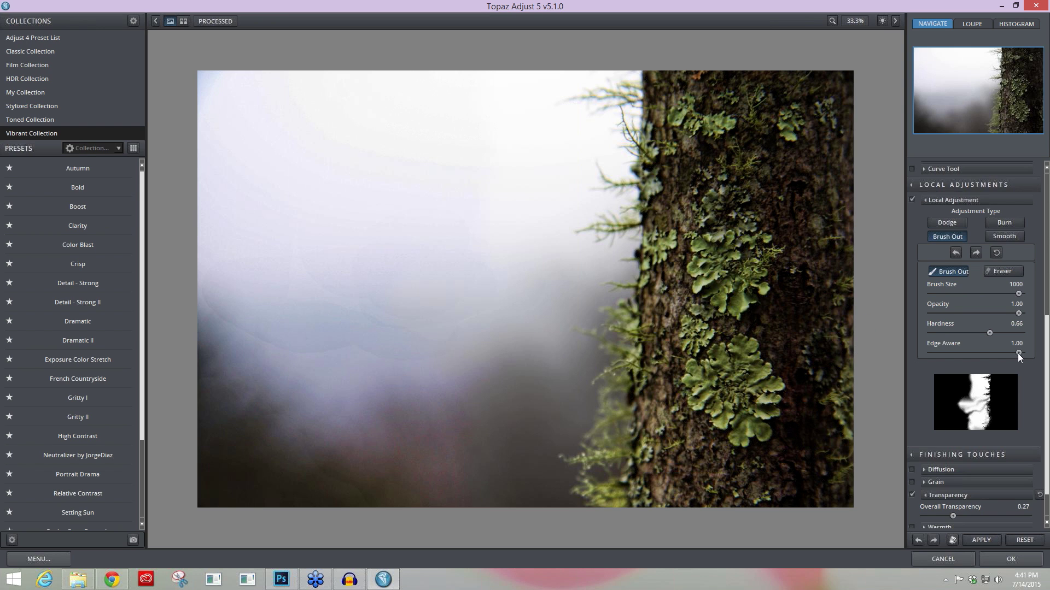
drag(1018, 354, 933, 353)
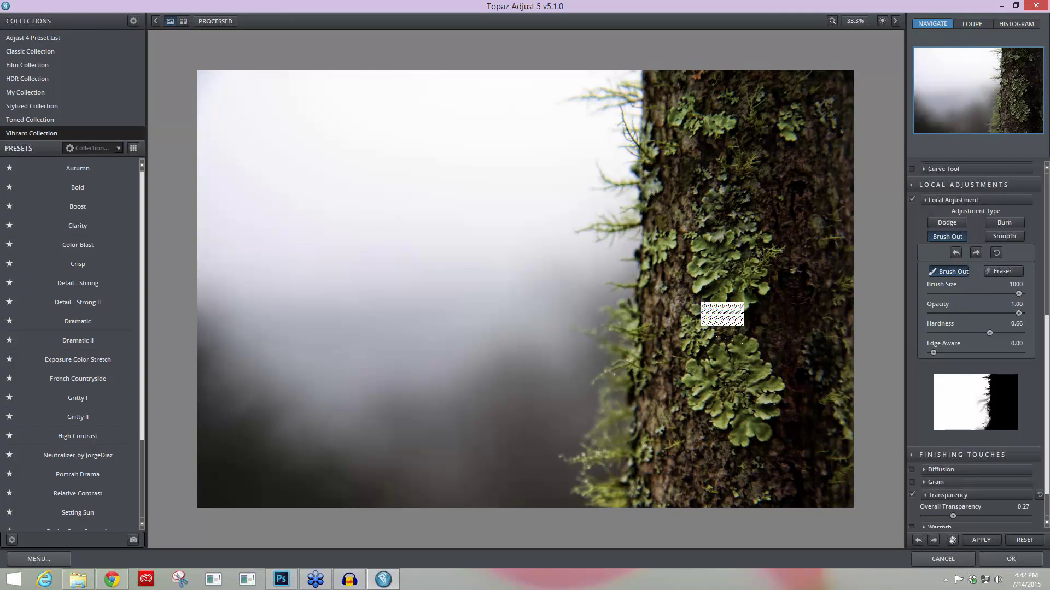
Erase a patch of the brush-out mask over the moss at the lower edge of the trunk
click(1002, 271)
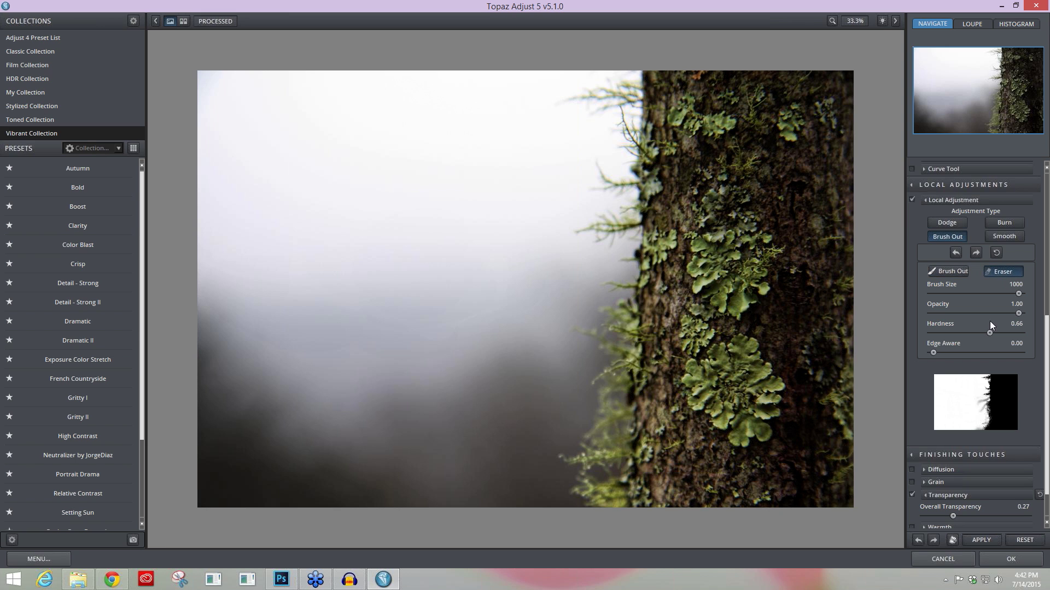
click(598, 413)
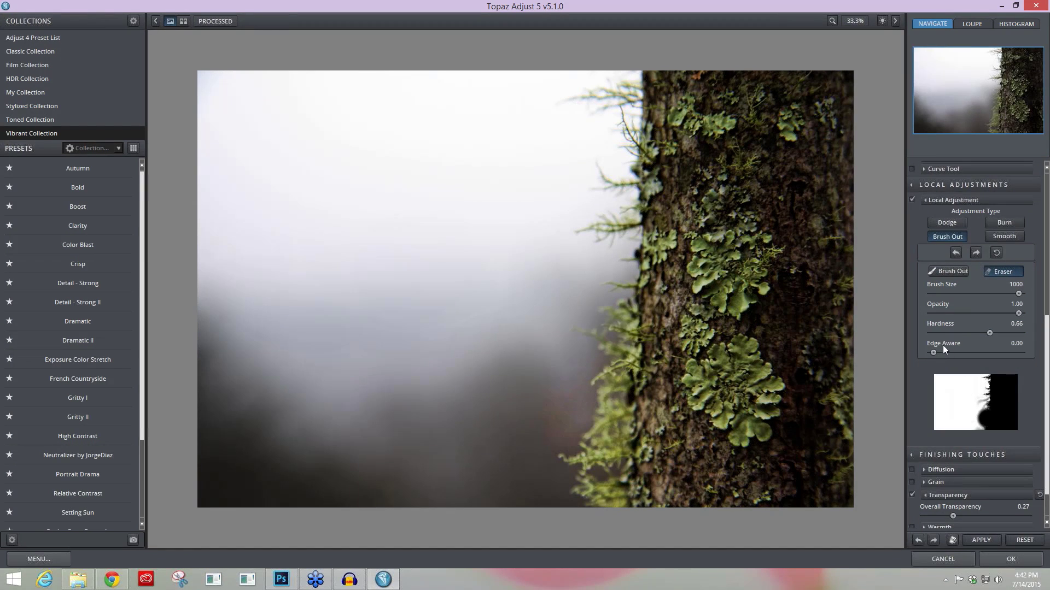
Brush out the erased patch again with brush size 599 and Edge Aware 1.00, and compare the photo with its original
drag(933, 350, 940, 352)
click(1018, 353)
click(949, 272)
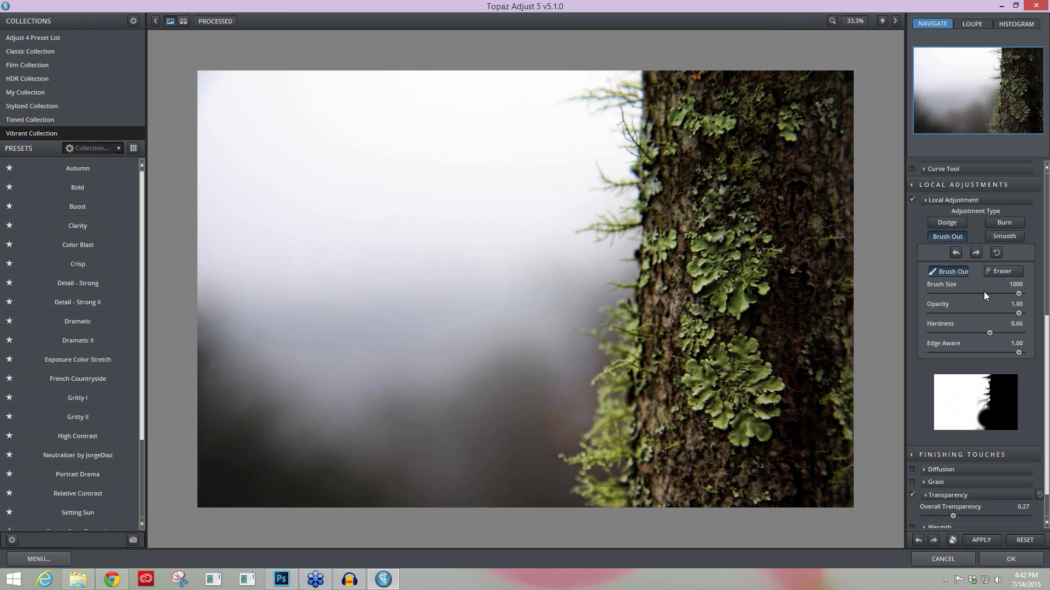
click(983, 293)
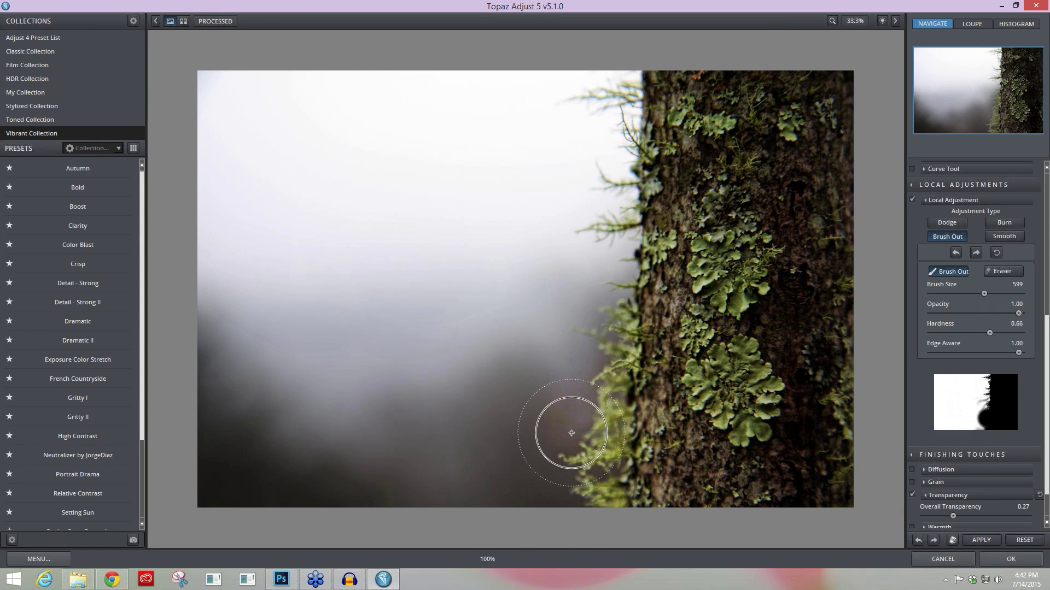
key(ctrl+z)
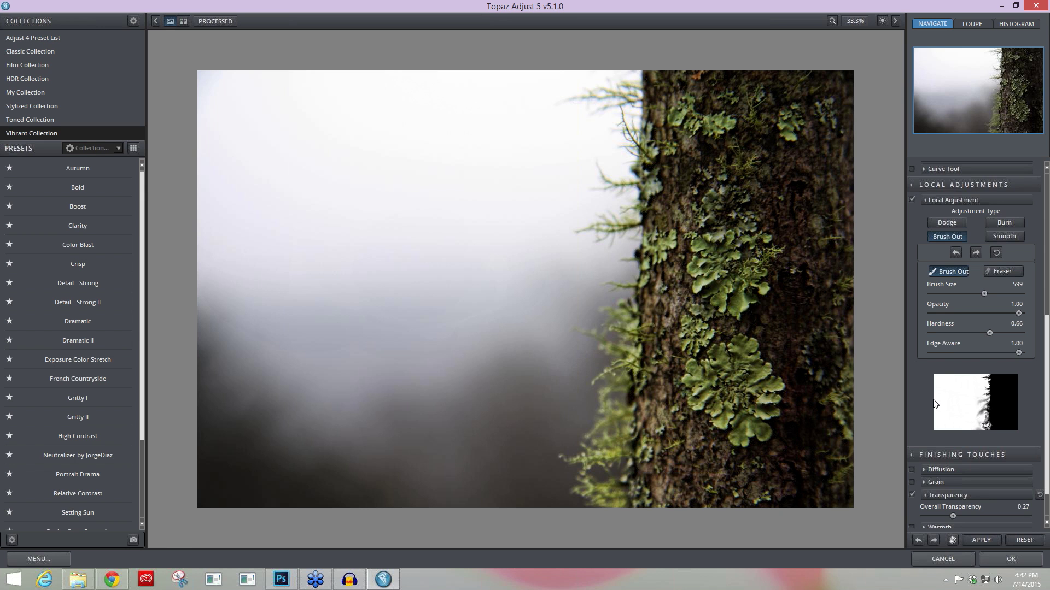
key(space)
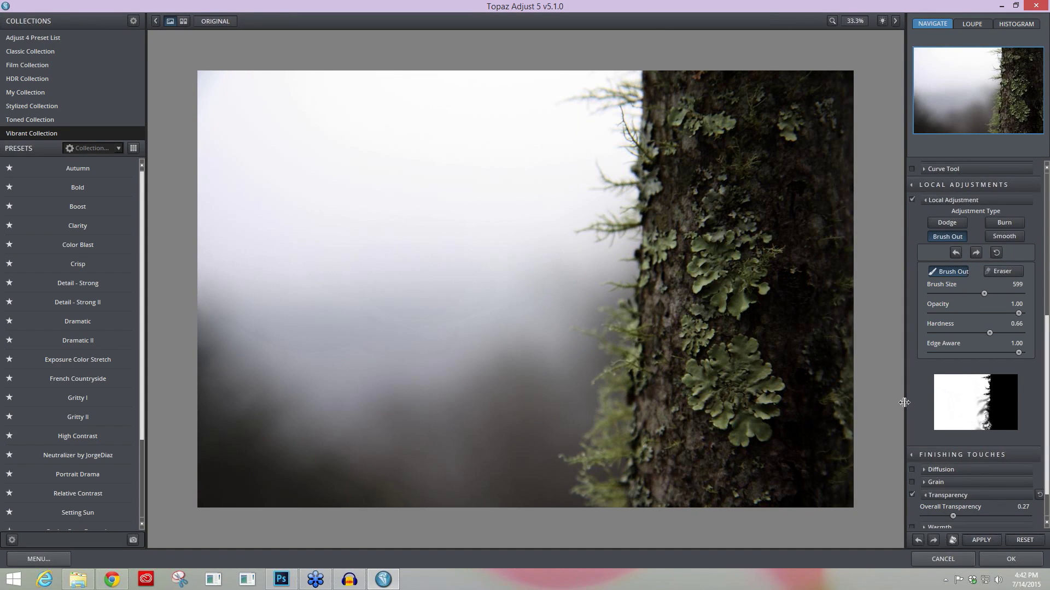
key(space)
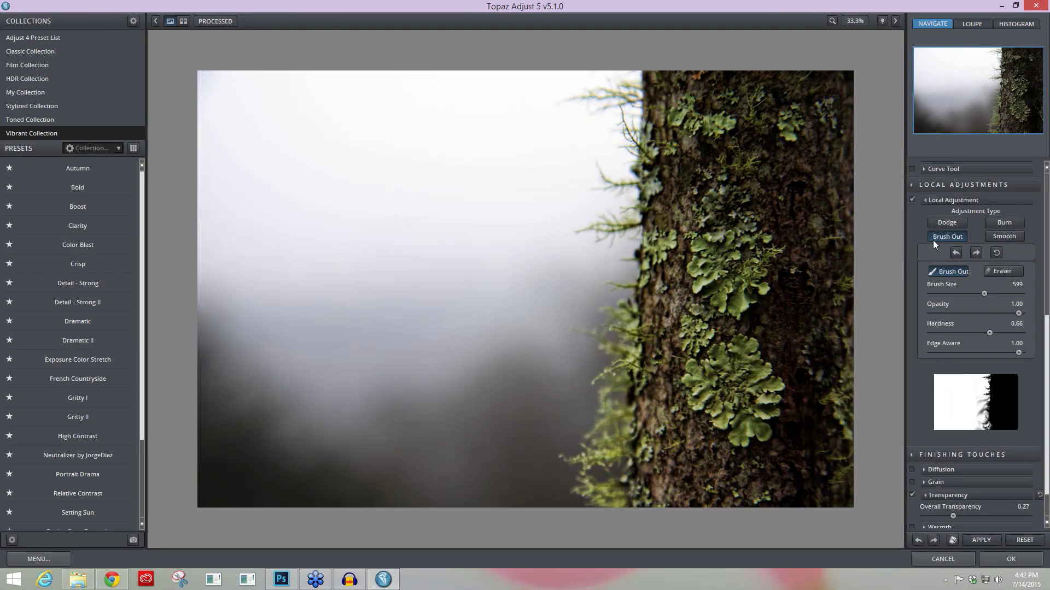
Switch to the Dodge adjustment with brush size 430, opacity 0.20, hardness 0.30 and Edge Aware 0.44
click(941, 222)
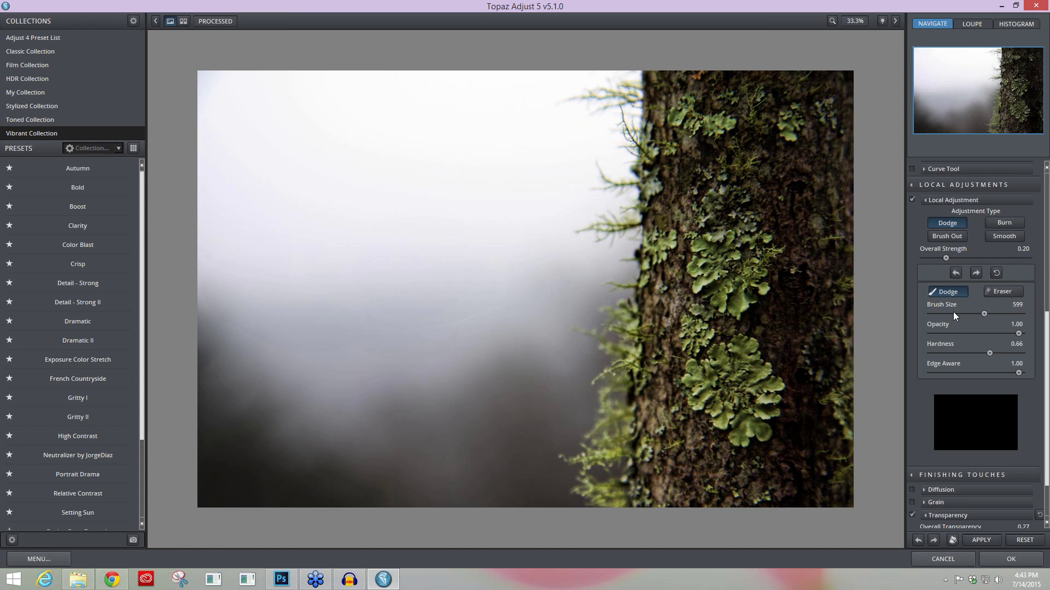
scroll(982, 313, down, 3)
drag(971, 314, 987, 333)
drag(982, 352, 956, 353)
drag(963, 352, 966, 353)
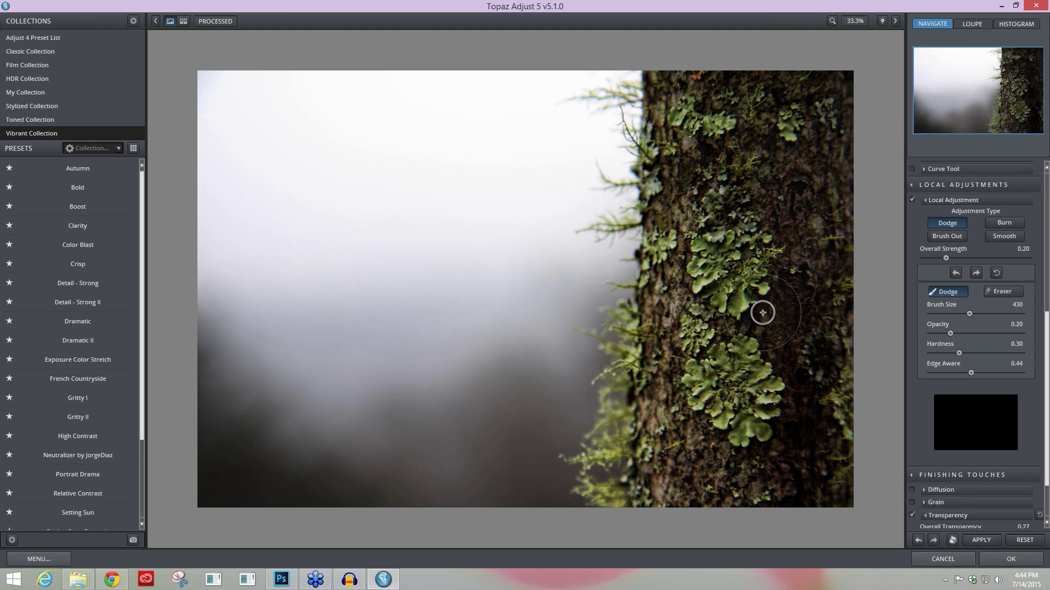
Dodge the dark bark along the shaded side of the trunk and compare the photo with local adjustments switched off
drag(787, 330, 803, 396)
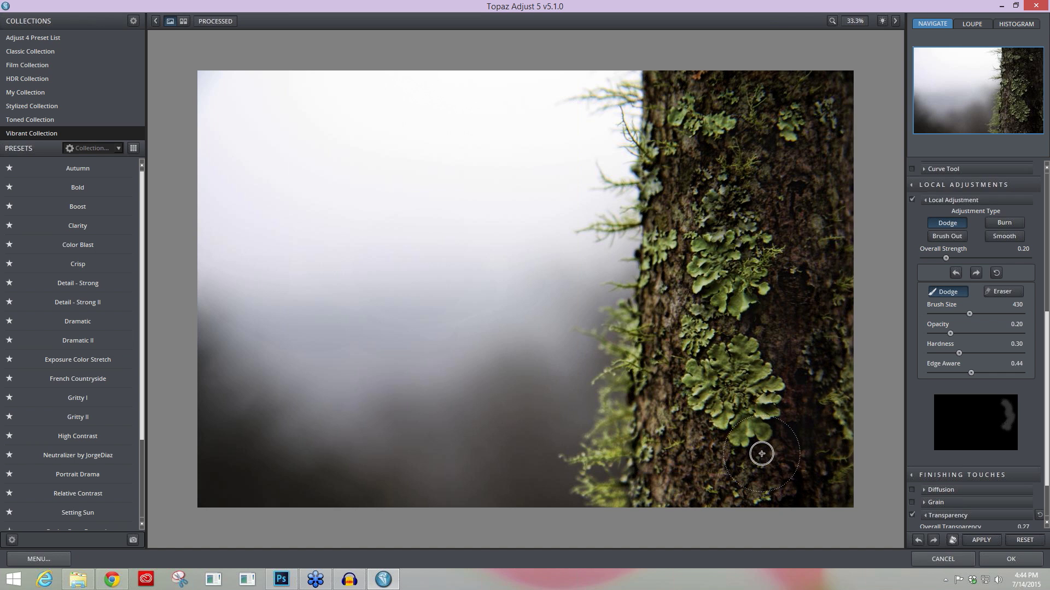
mouse_move(791, 492)
mouse_down()
mouse_move(805, 439)
mouse_move(822, 447)
mouse_move(808, 428)
mouse_move(842, 421)
mouse_up()
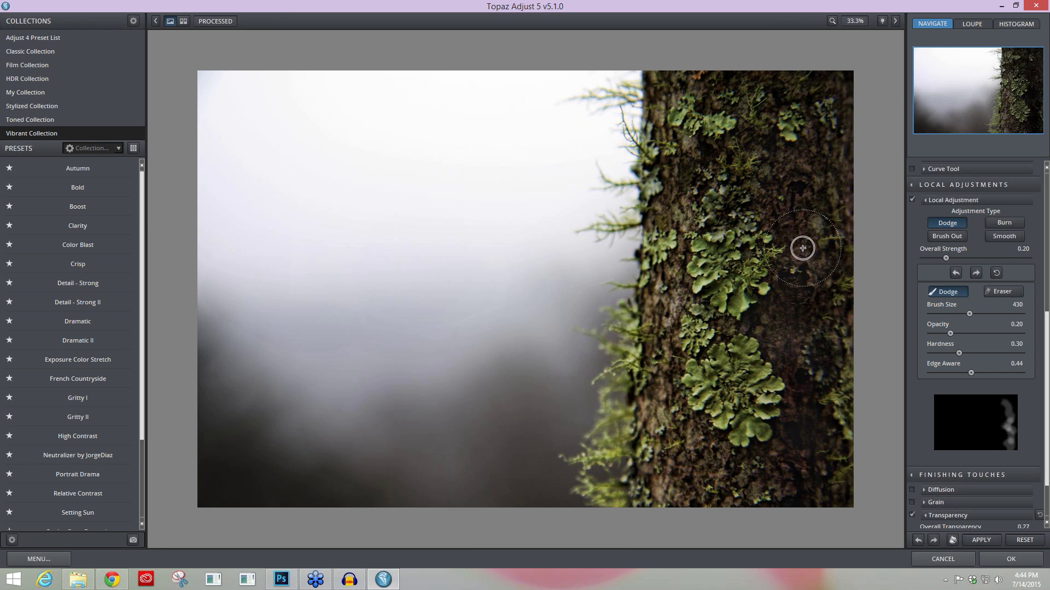
mouse_move(713, 173)
mouse_down()
mouse_move(680, 170)
mouse_move(747, 140)
mouse_move(837, 173)
mouse_up()
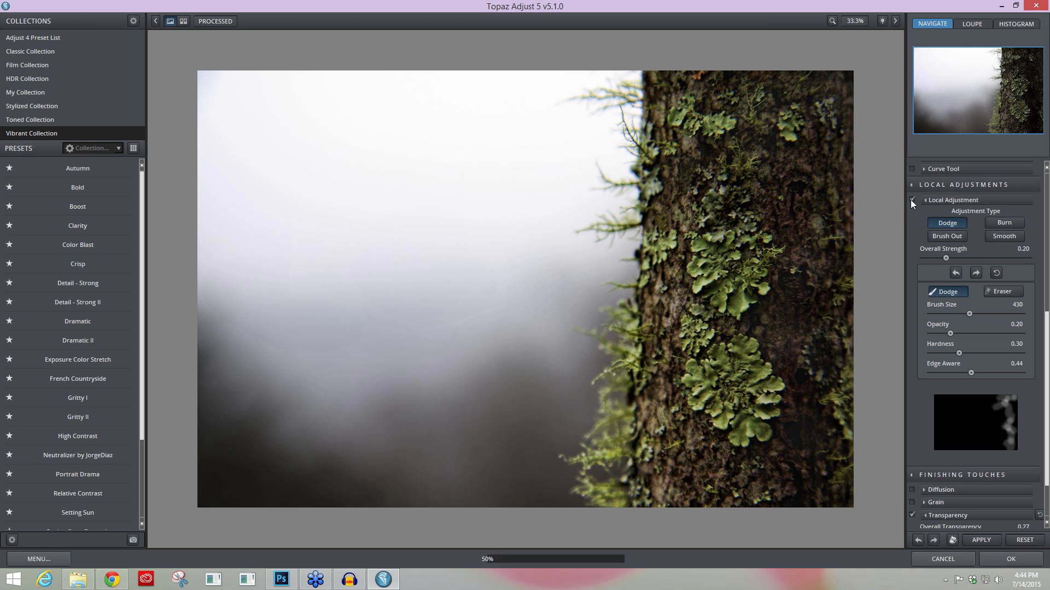
click(911, 200)
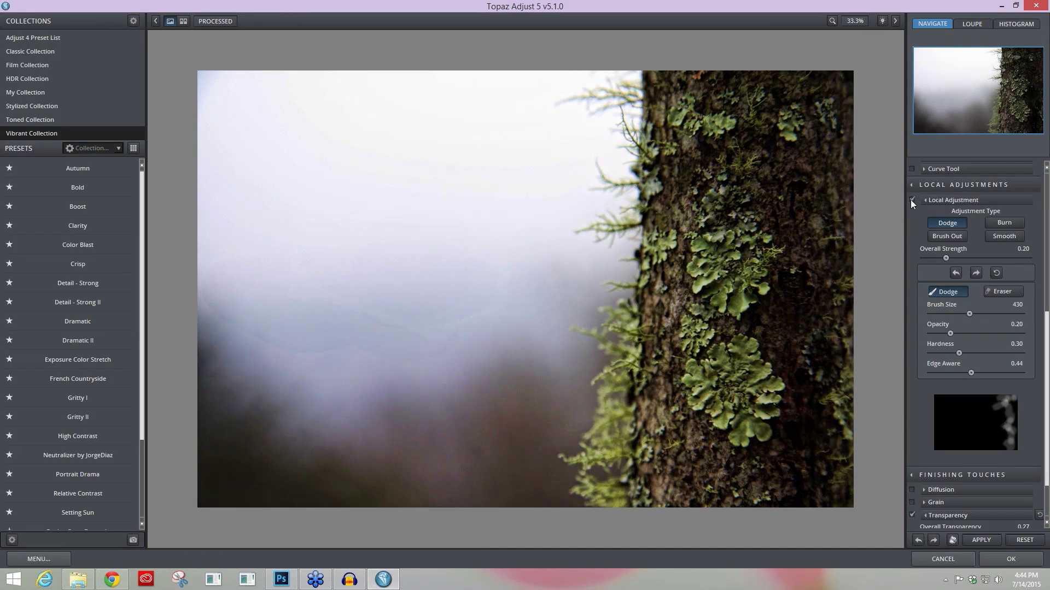
click(911, 199)
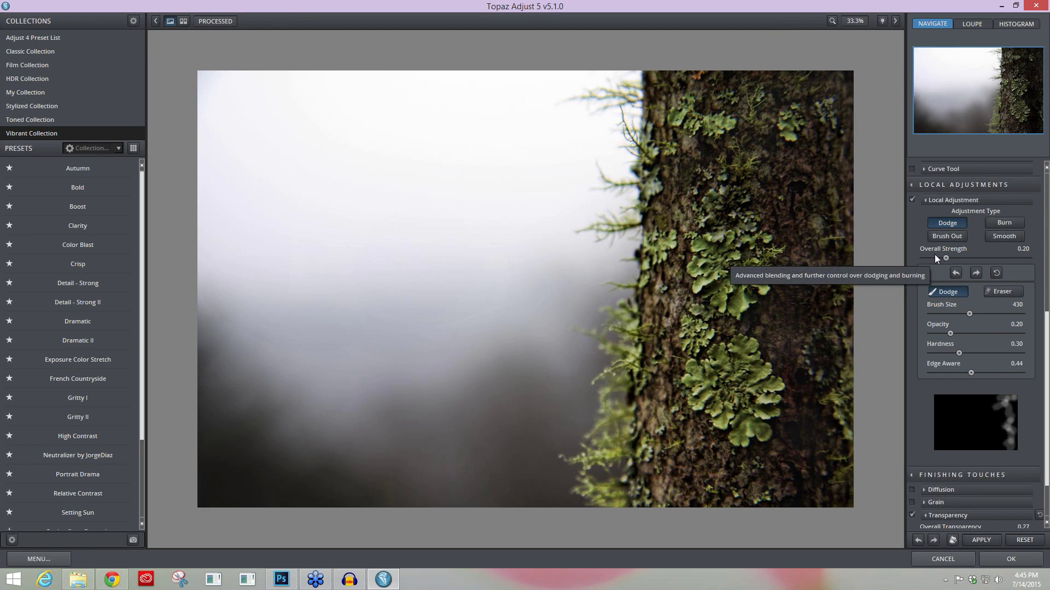
Set the dodge's Overall Strength to 0.07 and accept the Topaz Adjust edits to return to Photoshop
mouse_move(946, 257)
mouse_down()
mouse_move(932, 255)
mouse_move(950, 257)
mouse_up()
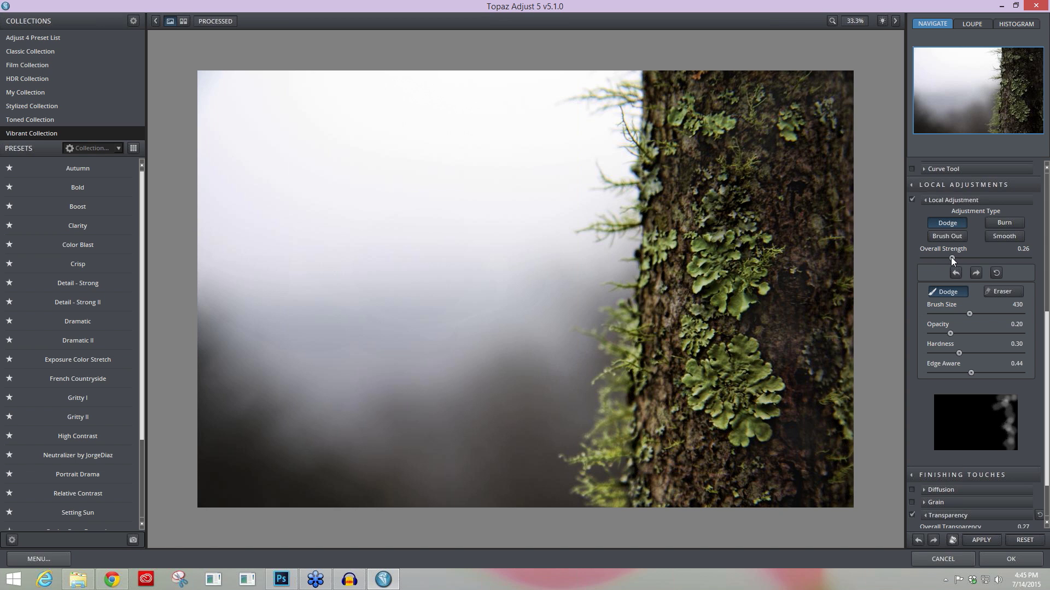
mouse_move(971, 259)
mouse_down()
mouse_move(928, 259)
mouse_move(985, 256)
mouse_up()
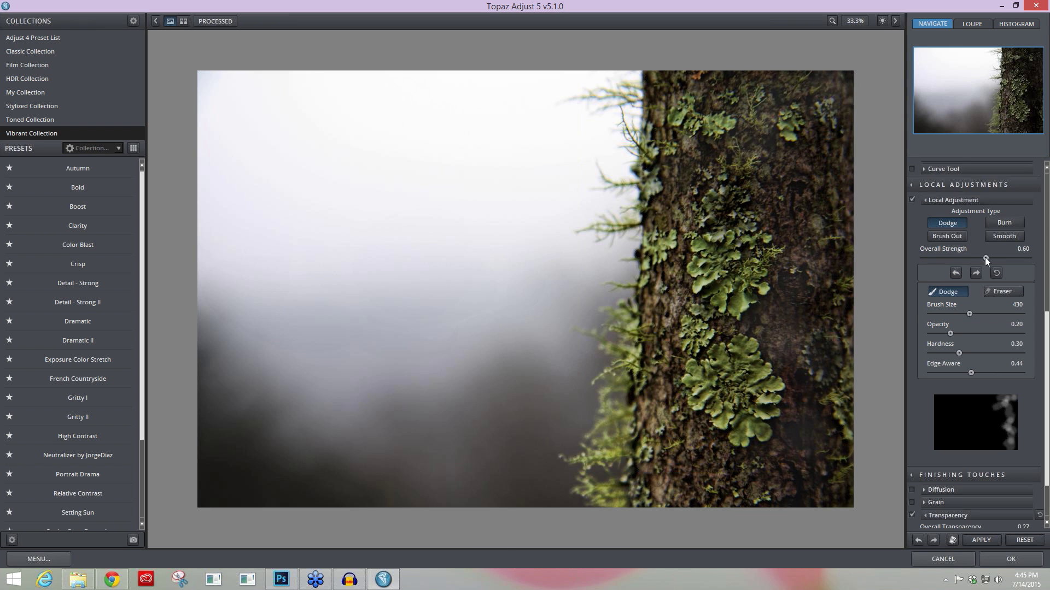
click(934, 255)
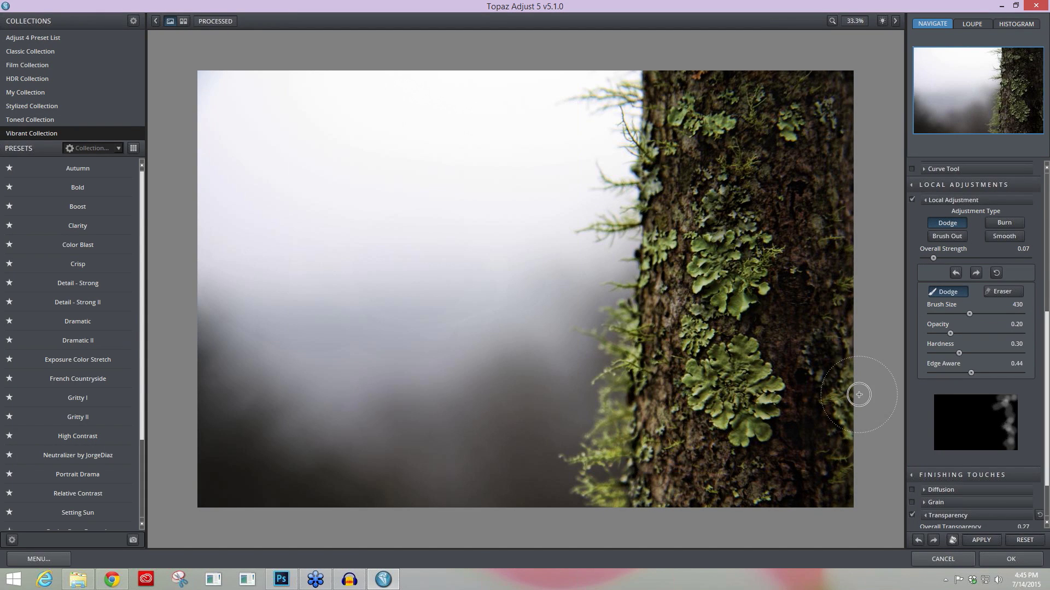
click(660, 321)
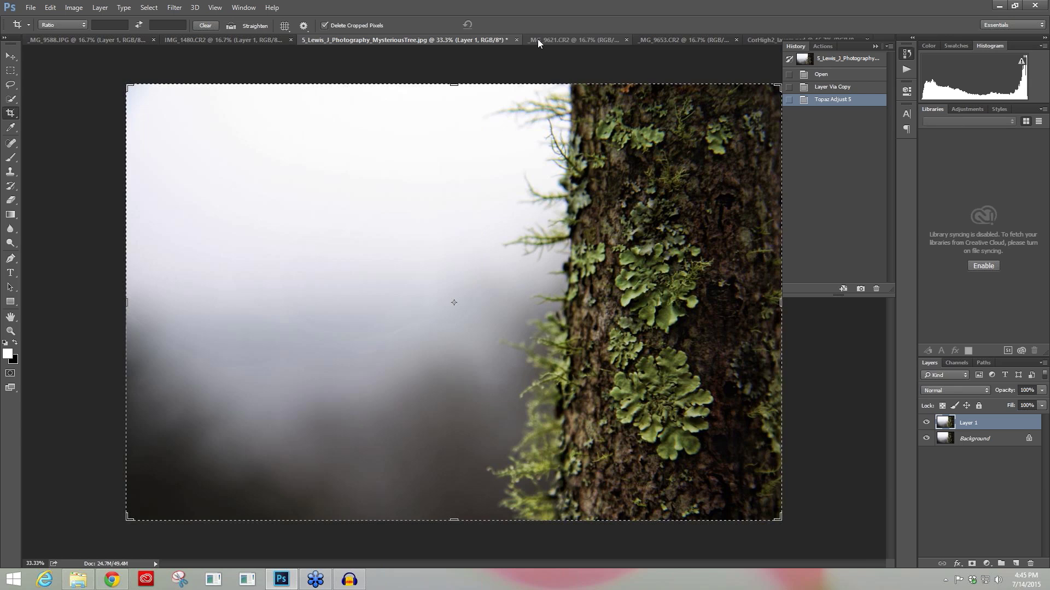
Switch to the seascape photo _MG_9621.CR2 and duplicate its background layer
click(536, 40)
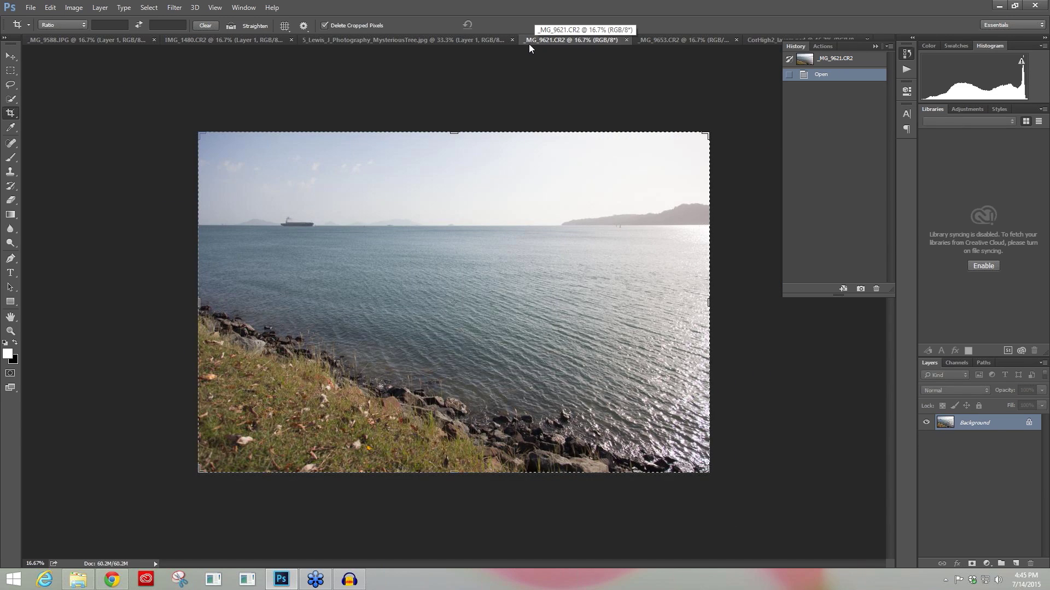
click(680, 39)
click(571, 40)
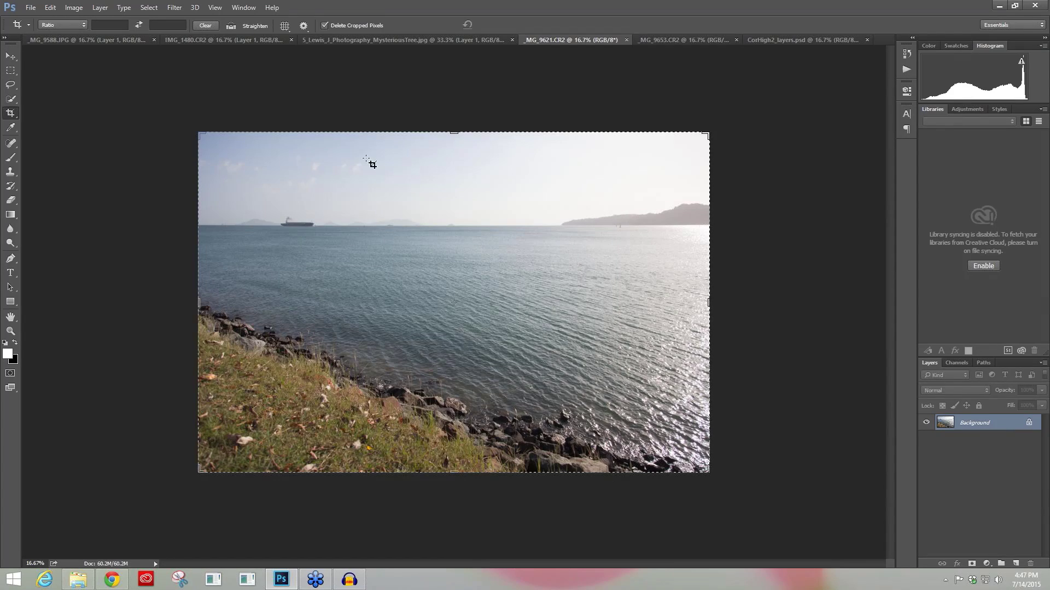
key(ctrl+j)
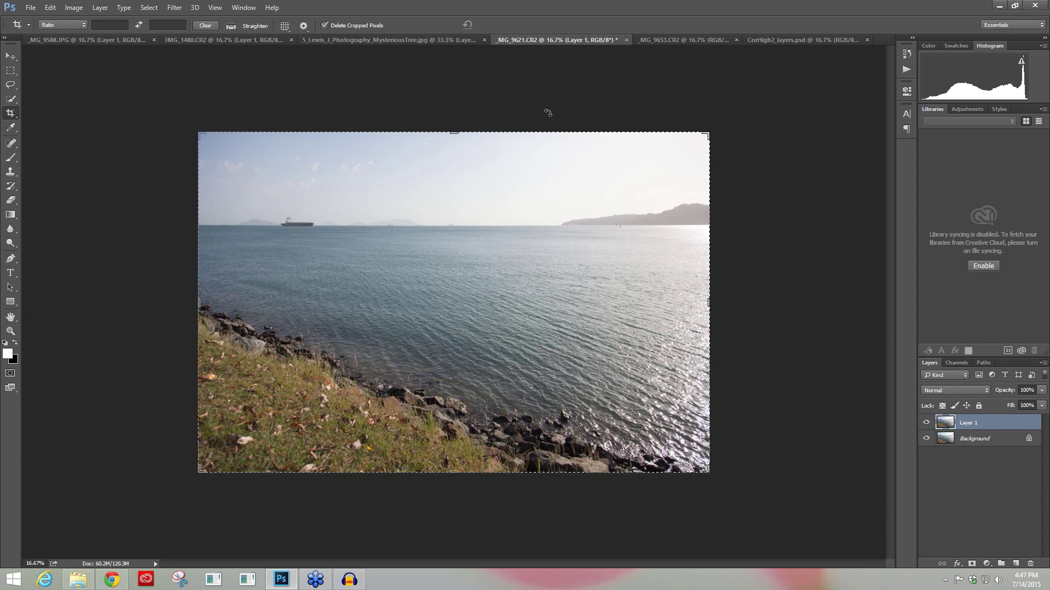
Open the duplicated seascape layer in Topaz Adjust 5, reset all adjustments and compare with the original
click(179, 8)
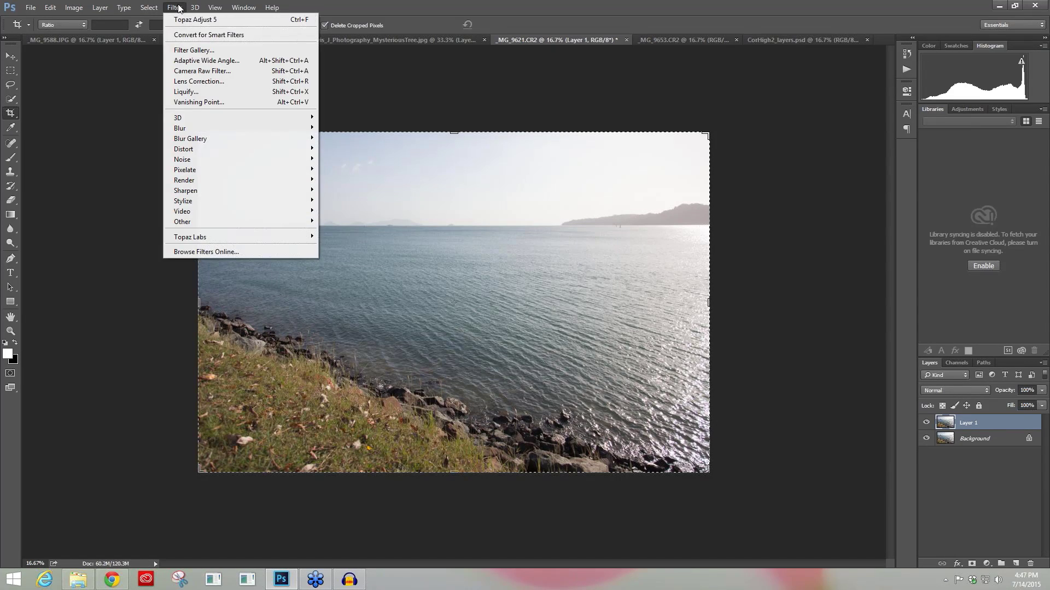
mouse_move(207, 236)
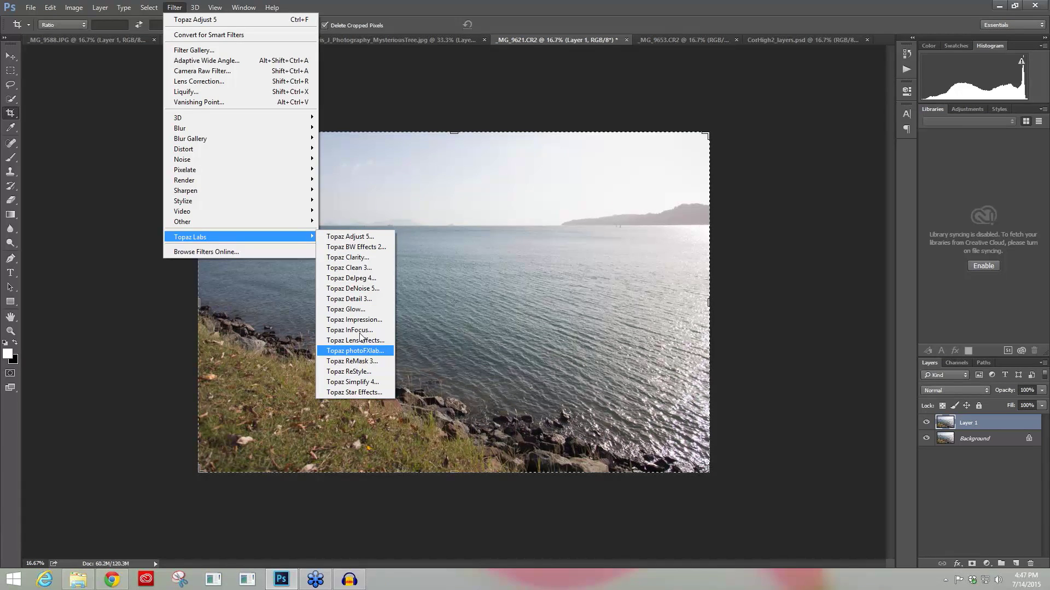
click(360, 238)
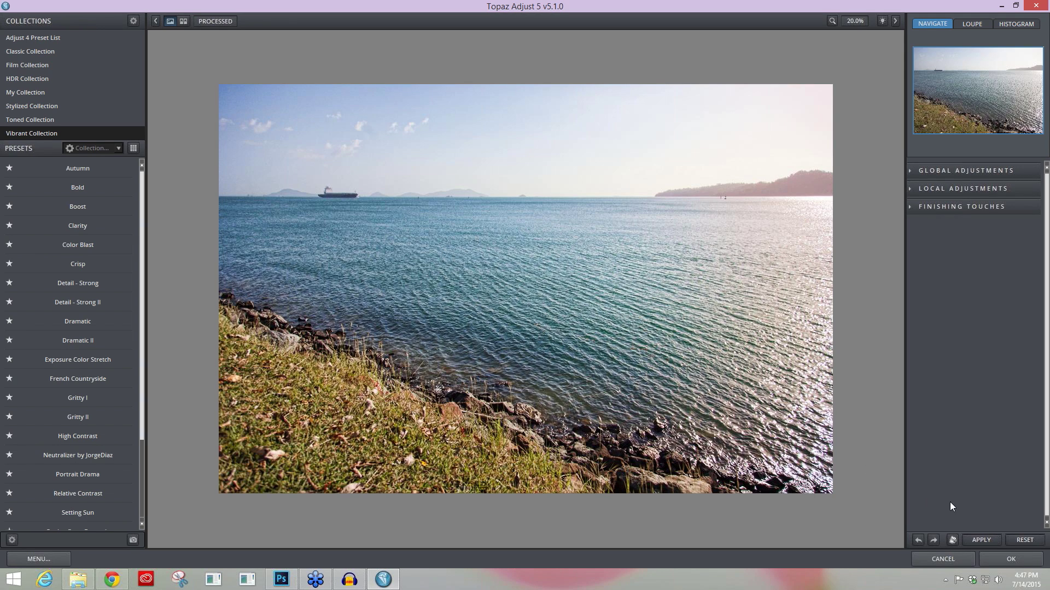
click(1025, 541)
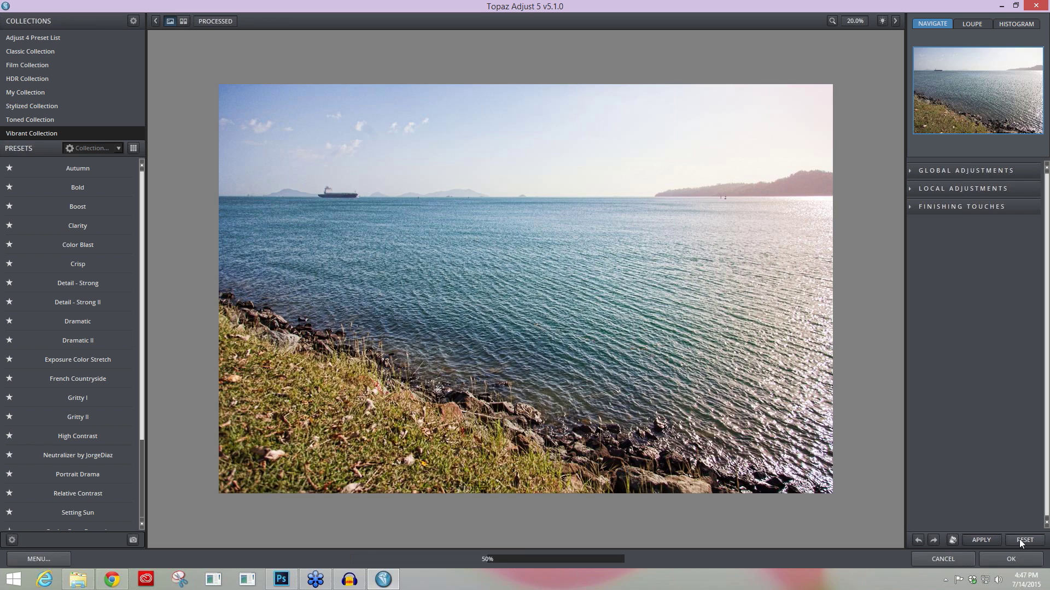
click(514, 347)
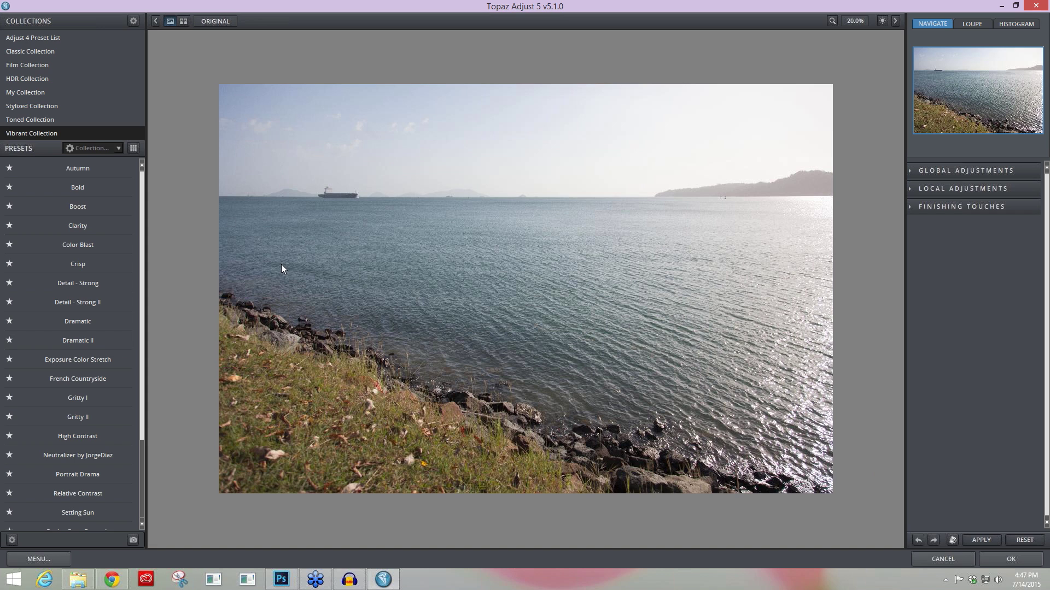
Apply the Autumn preset from the Vibrant Collection and compare the seascape with its original
click(90, 173)
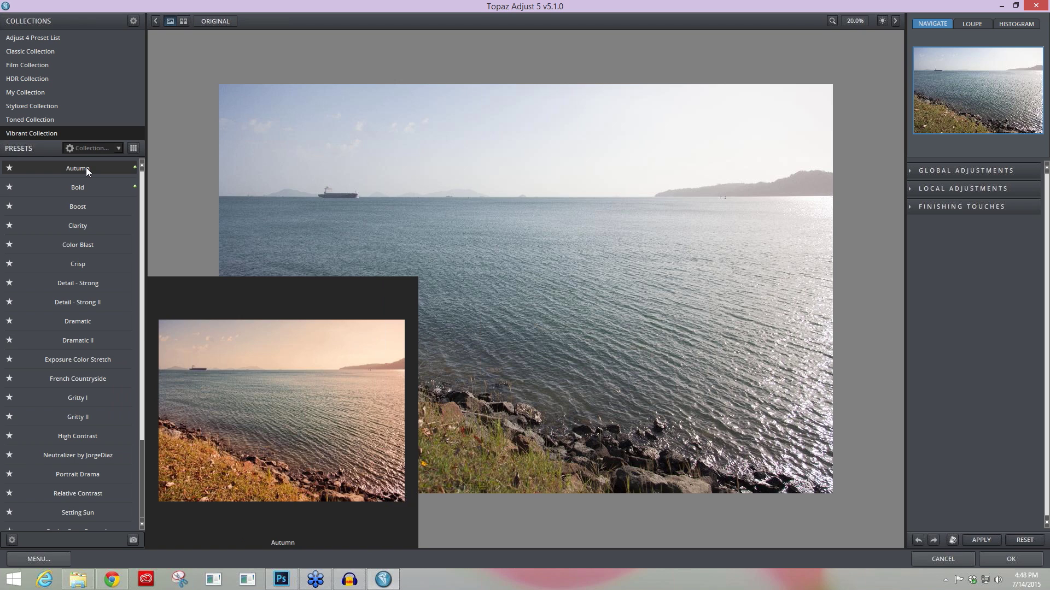
click(86, 167)
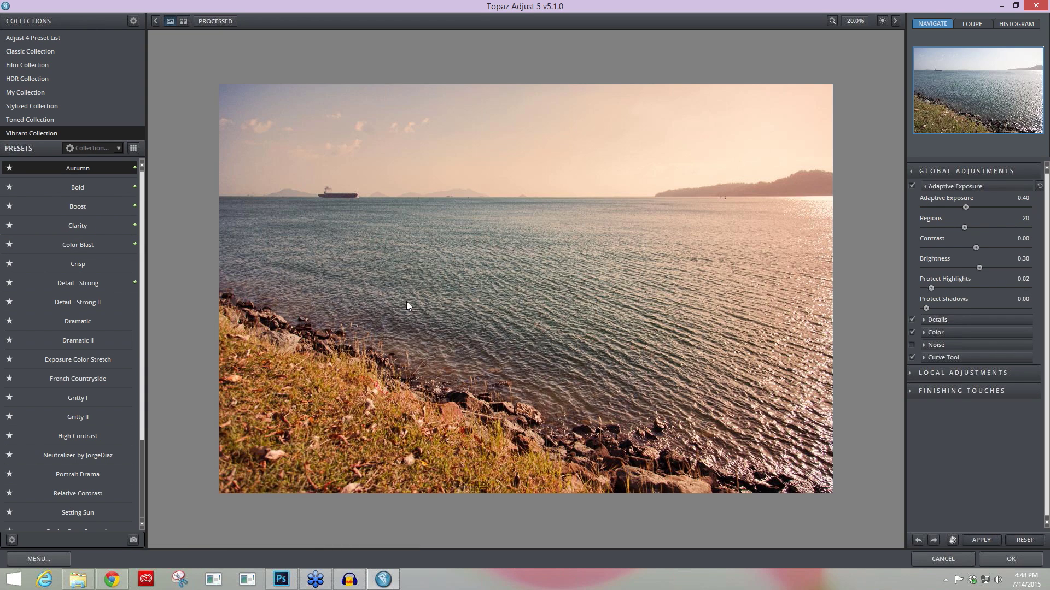
drag(542, 308, 567, 332)
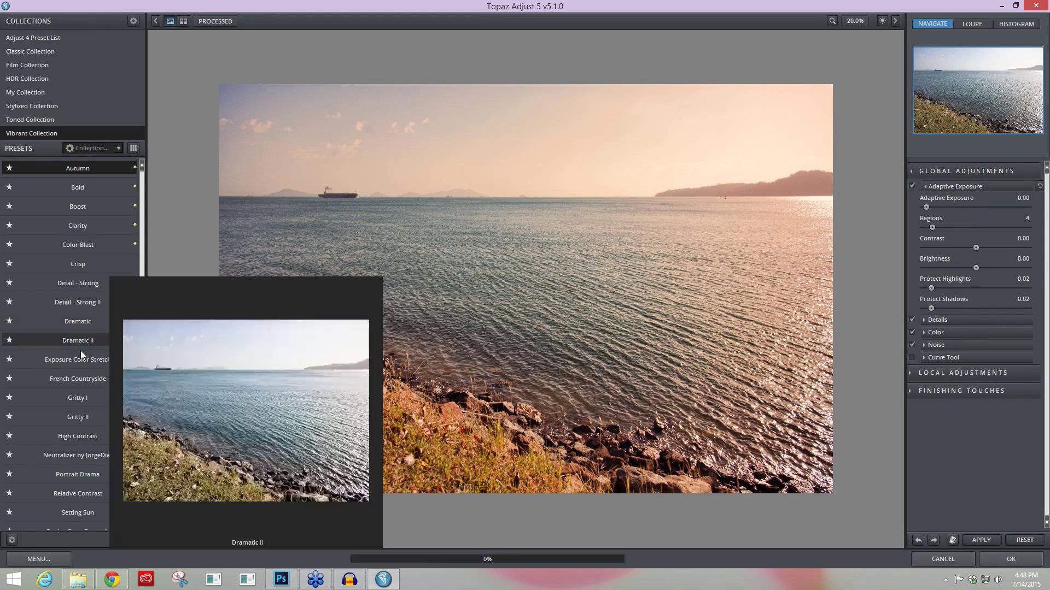
Preview the remaining Vibrant Collection presets and try Winter and Spring on the seascape
scroll(104, 372, down, 1)
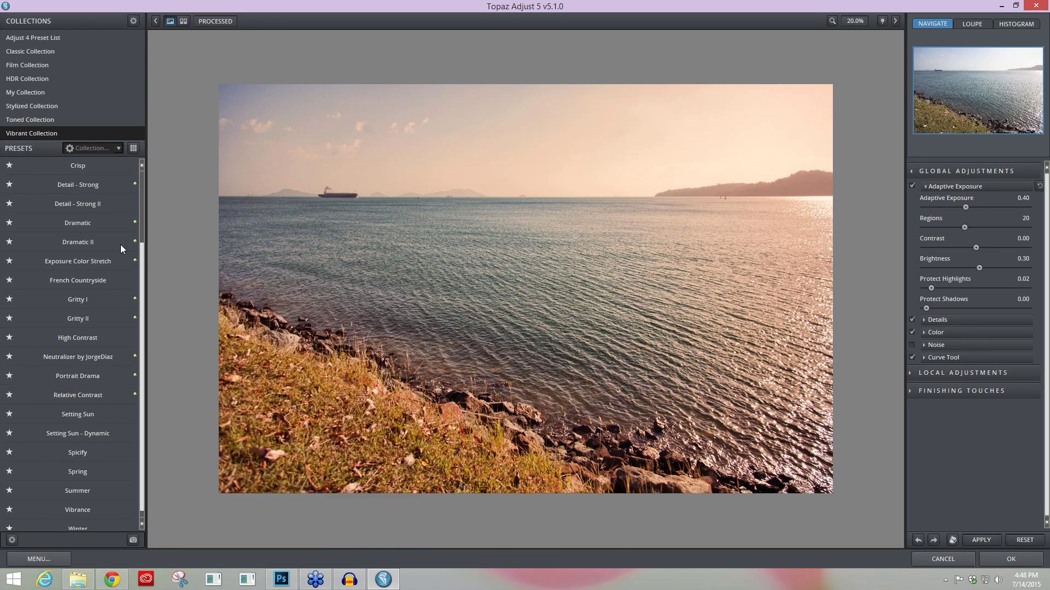
scroll(120, 244, up, 2)
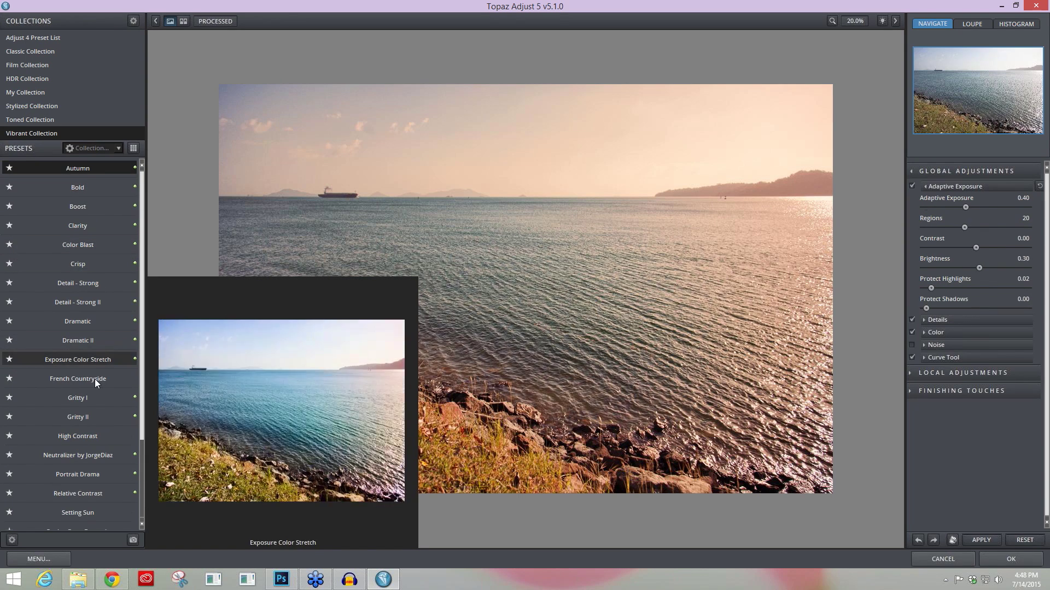
scroll(94, 379, down, 3)
scroll(92, 384, down, 1)
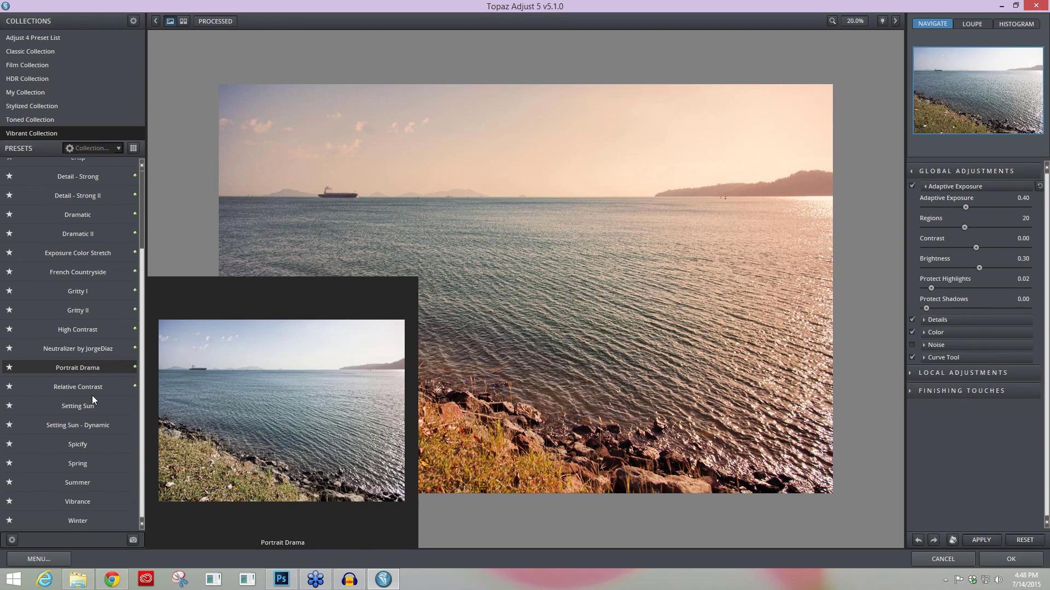
click(85, 444)
click(81, 521)
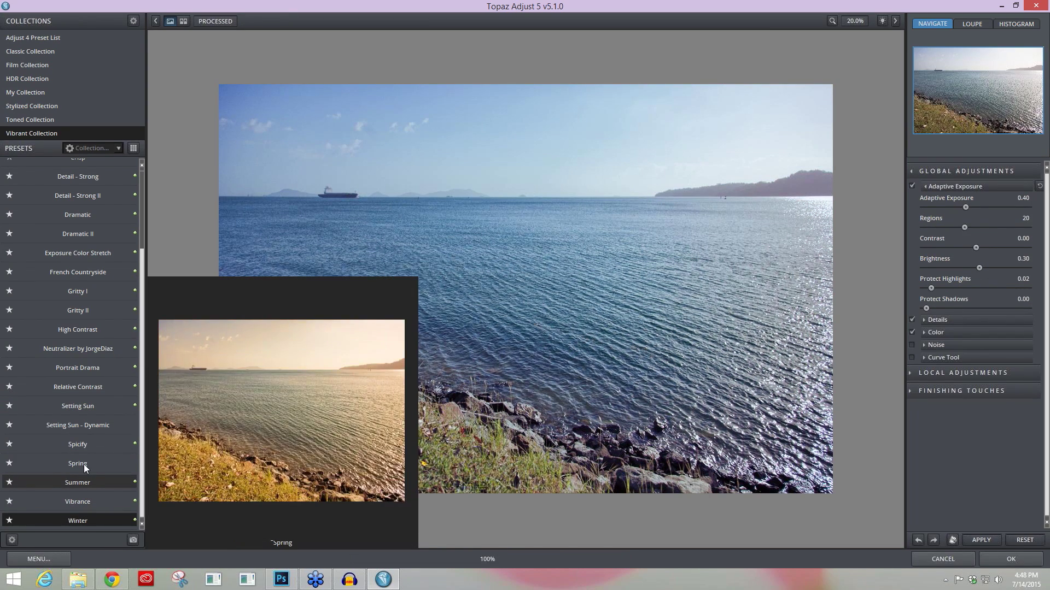
click(83, 464)
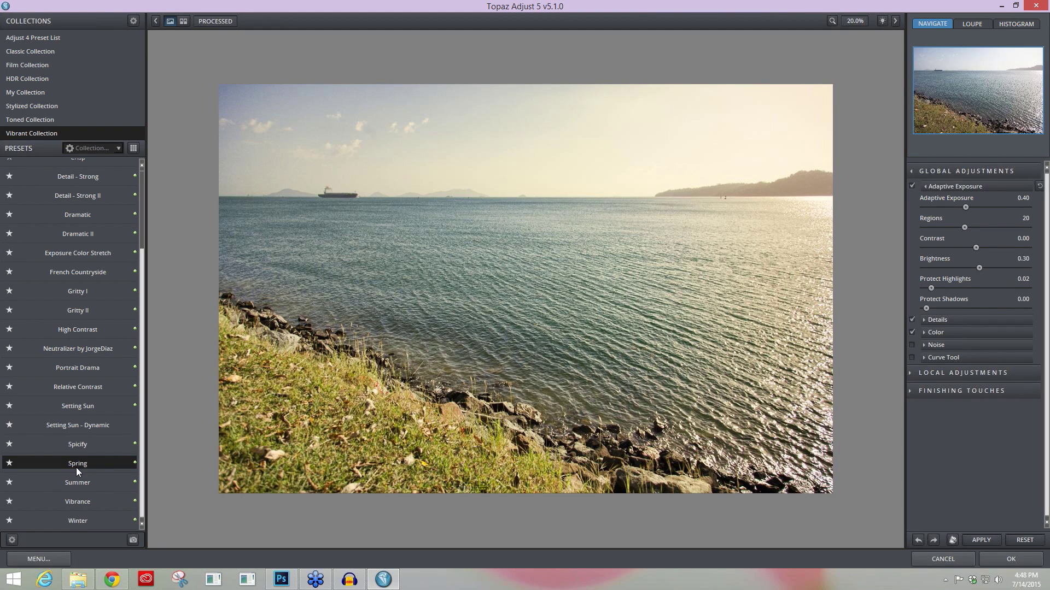
Apply the Summer preset and compare the seascape with its original
click(68, 480)
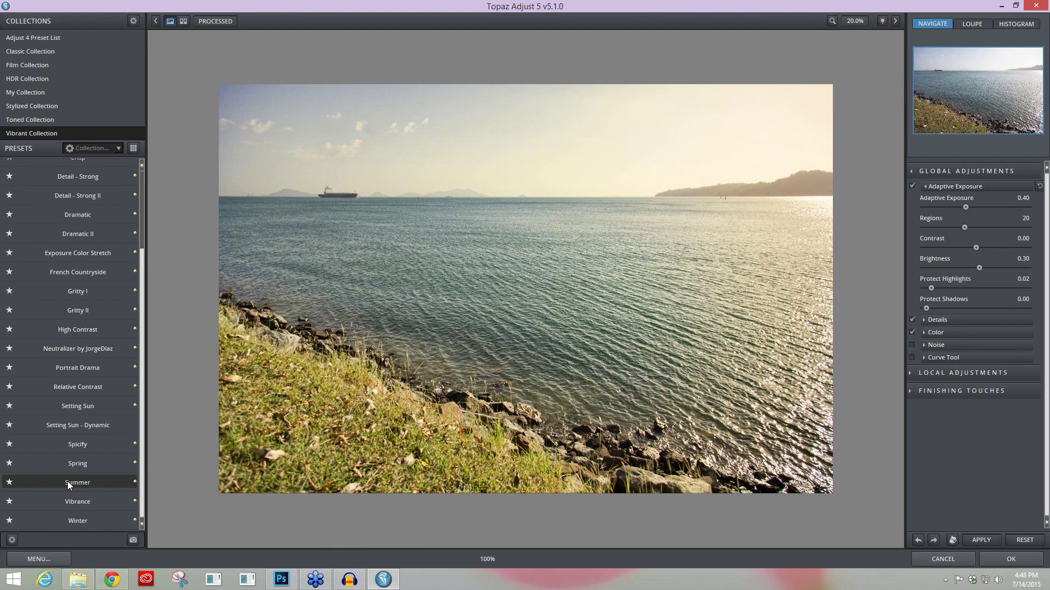
click(822, 413)
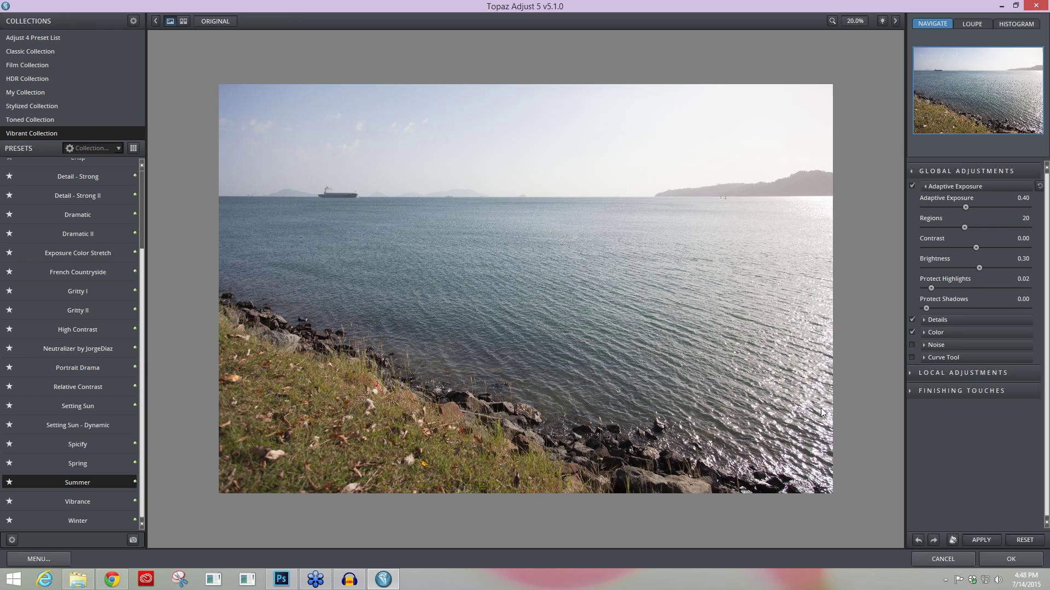
click(821, 413)
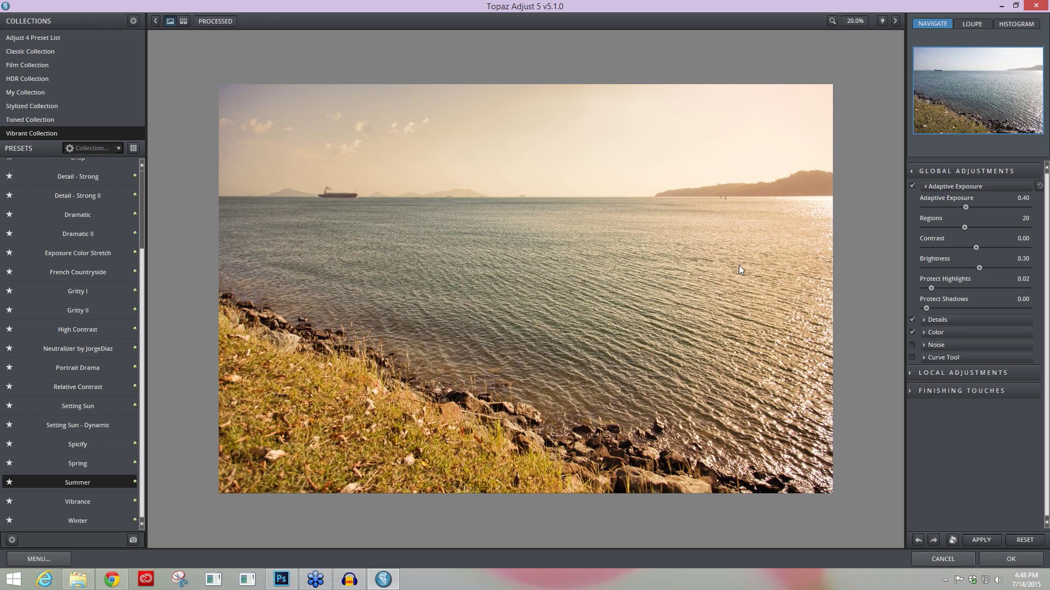
click(833, 370)
drag(838, 371, 842, 373)
Set the seascape's Adaptive Exposure to 0.43 and fine-tune its Regions and Brightness
click(927, 186)
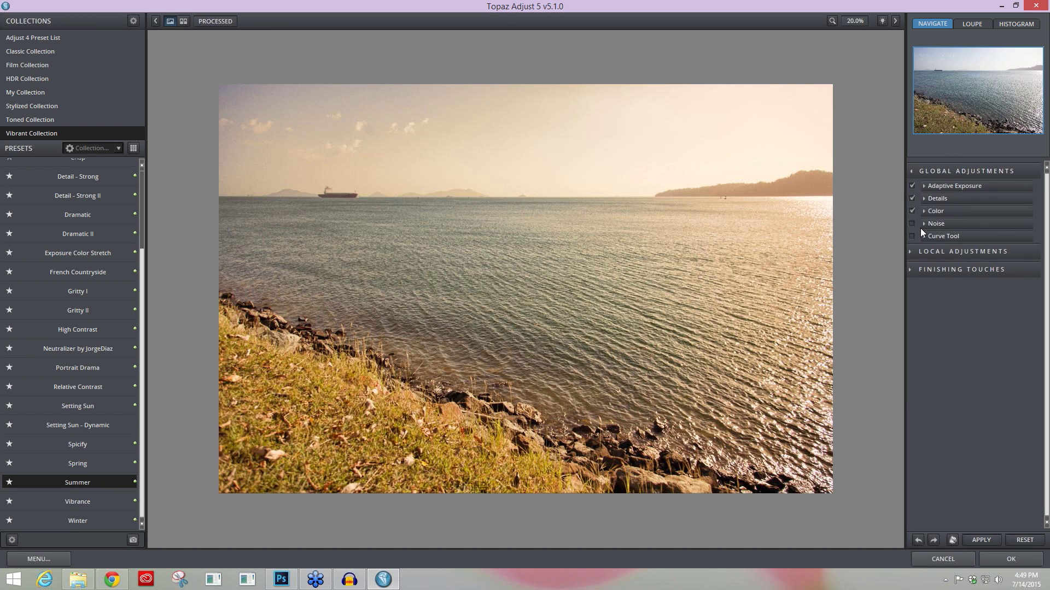
click(924, 186)
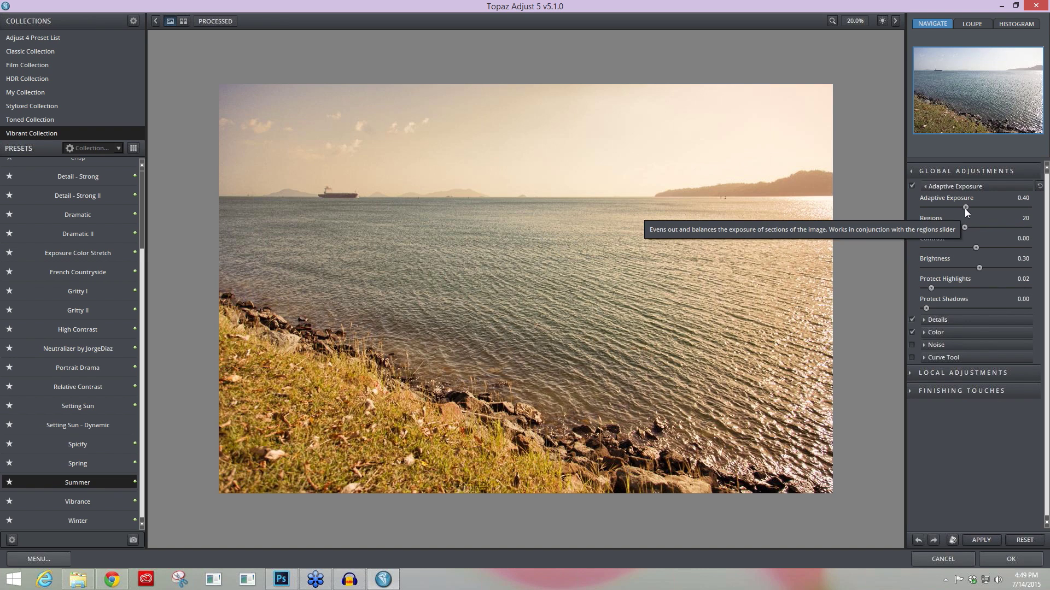
drag(965, 208, 971, 207)
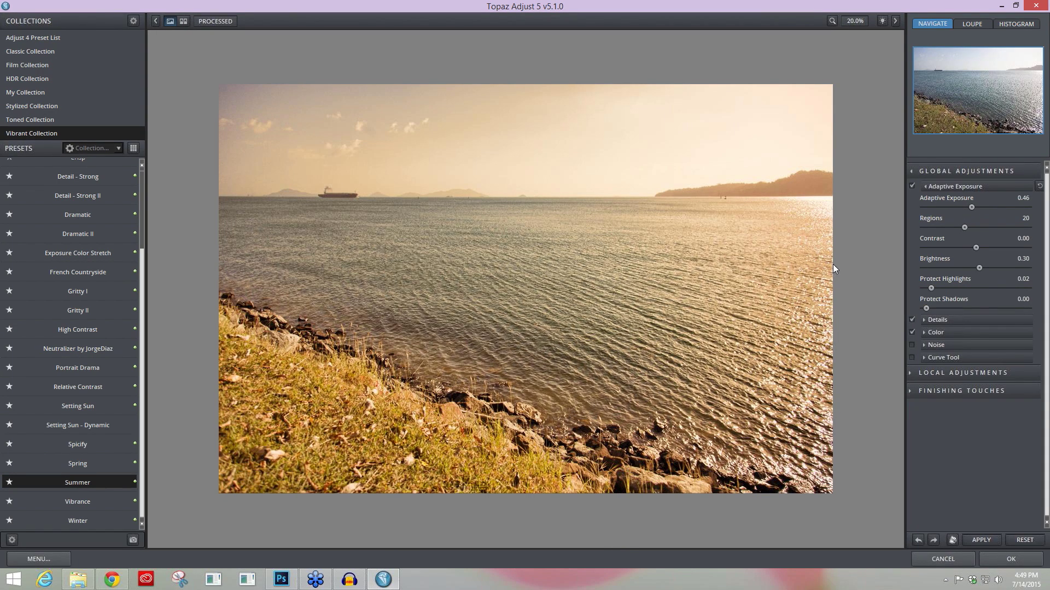
drag(961, 206, 969, 209)
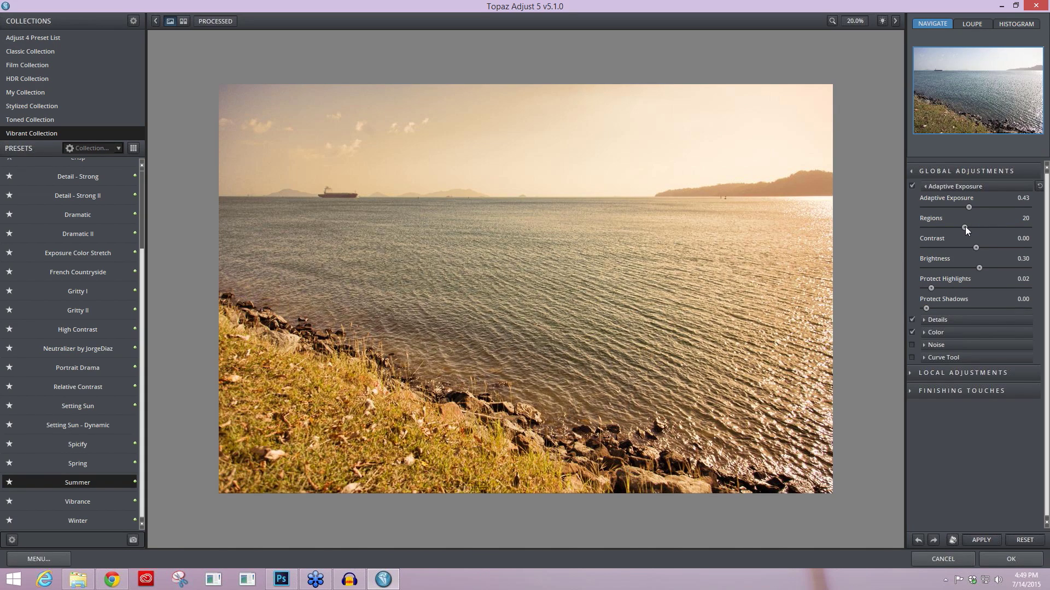
drag(963, 229, 966, 233)
drag(976, 267, 975, 268)
click(925, 187)
Set the Details Strength to 1.18 and the Detail Boost to 1.17
click(924, 199)
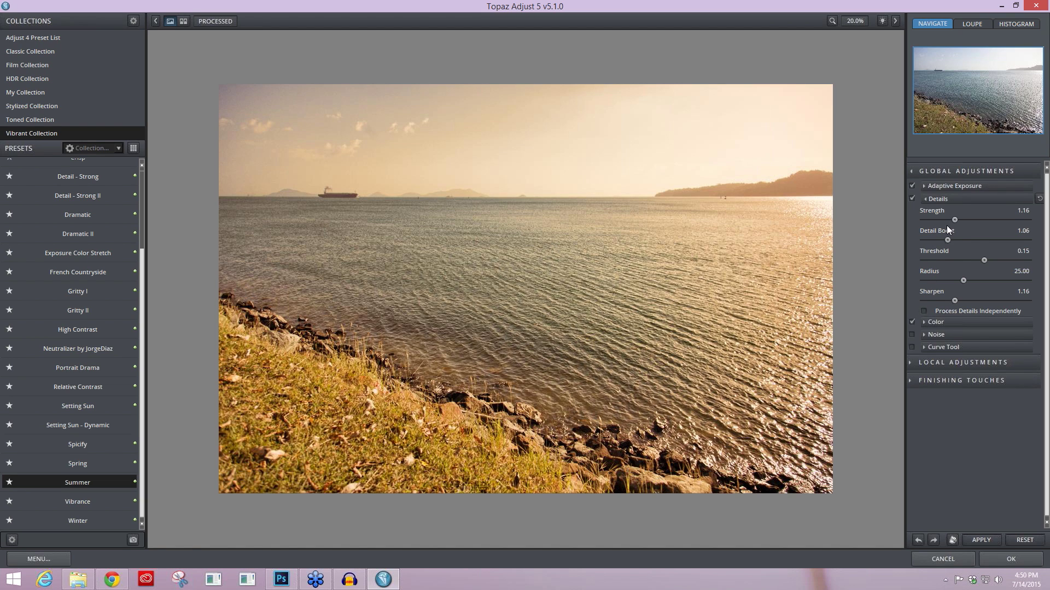
drag(953, 219, 954, 219)
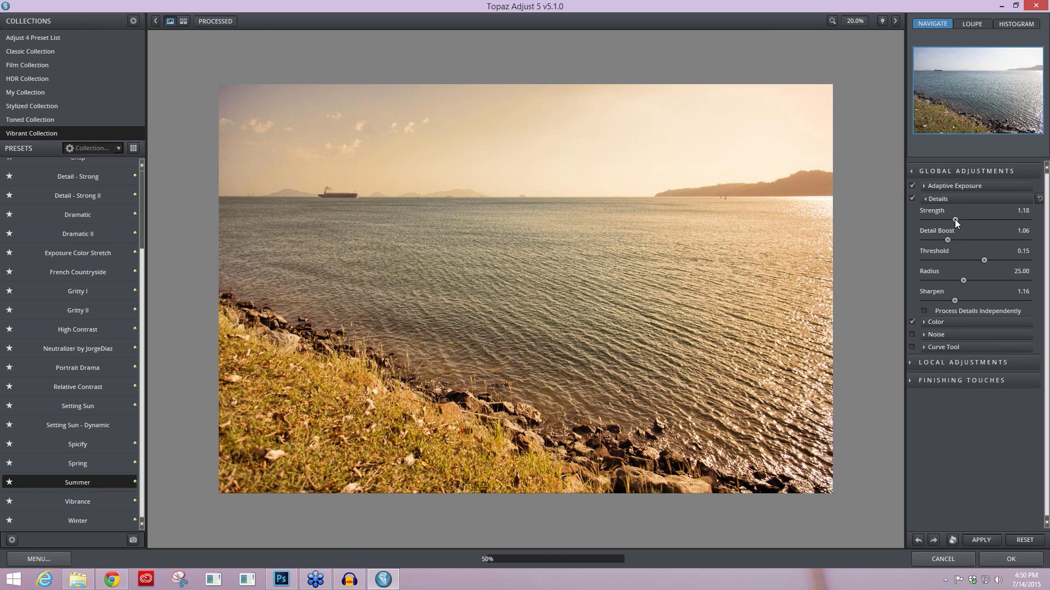
drag(947, 241, 950, 241)
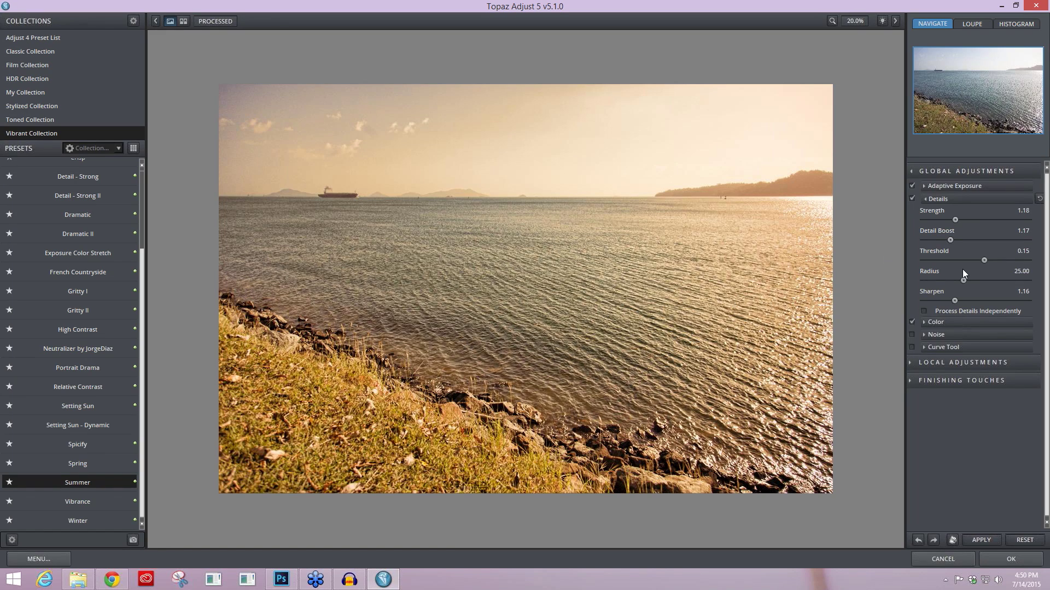
Set the global color adjustments to Color Regions 1, Saturation 1.03 and Saturation Boost 1.83
click(924, 322)
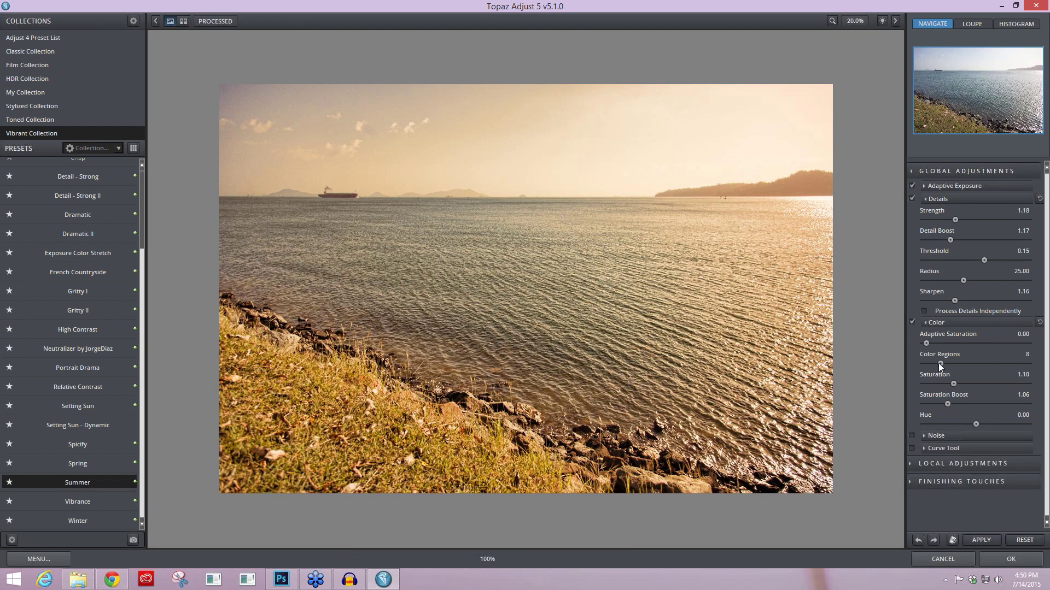
drag(885, 360, 883, 359)
drag(950, 383, 952, 382)
scroll(953, 383, up, 2)
scroll(952, 383, down, 4)
drag(948, 405, 968, 406)
click(949, 382)
drag(949, 383, 952, 381)
Set the Warmth finishing touch to 0.03
click(910, 480)
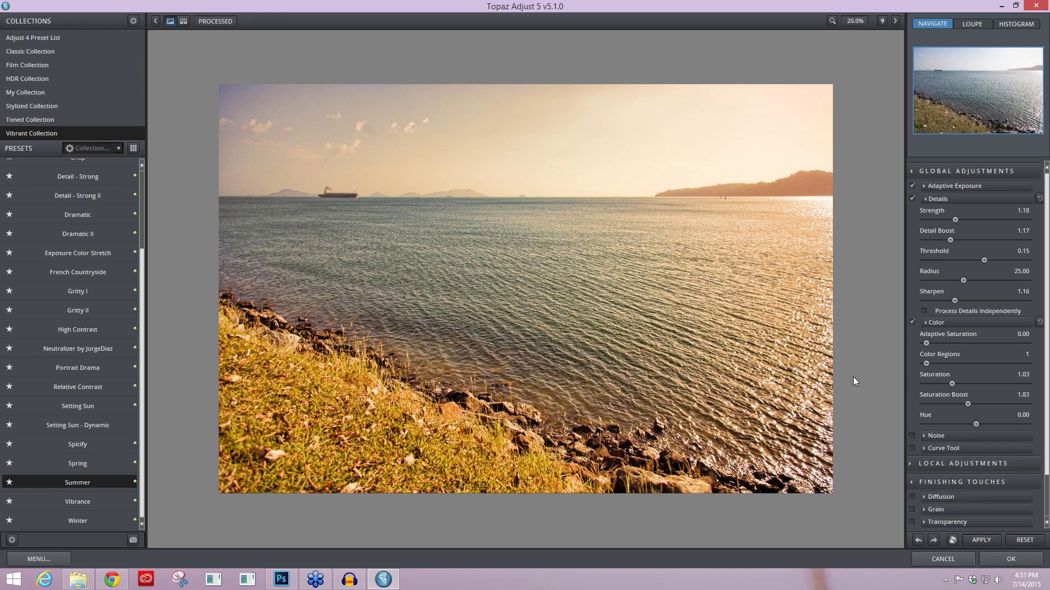
scroll(980, 448, down, 3)
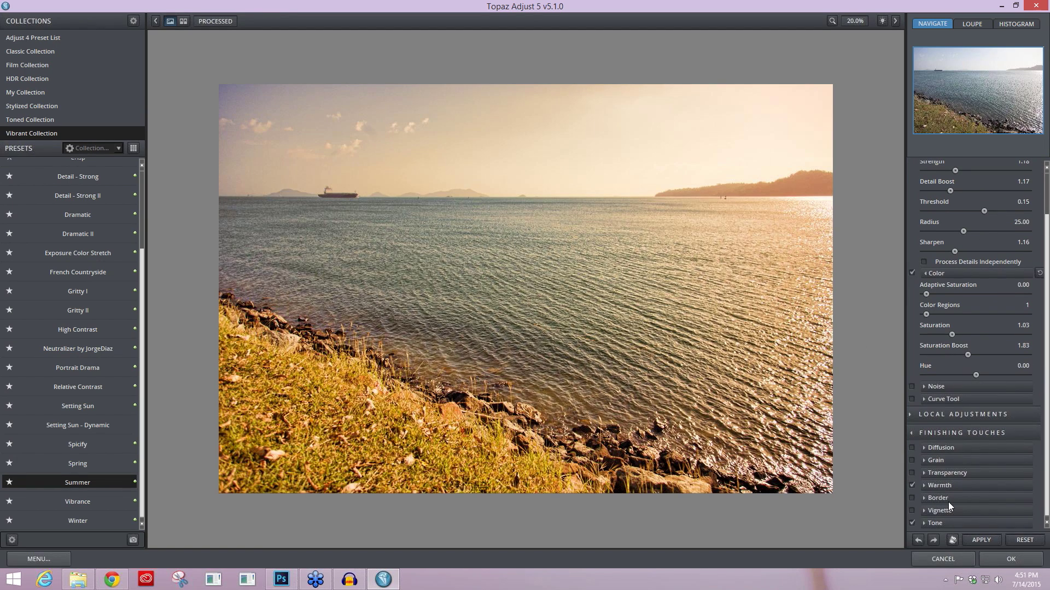
click(929, 486)
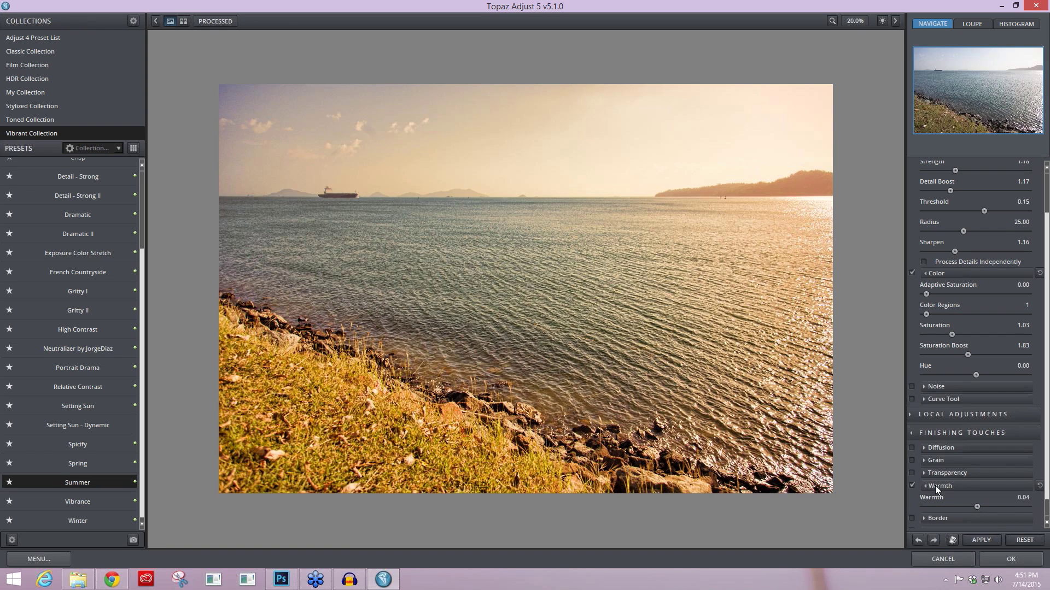
click(977, 506)
scroll(927, 519, down, 1)
Try a lower Tone Strength of 0.43 in the finishing touches, and set it to 0.77
click(923, 523)
scroll(1046, 522, down, 7)
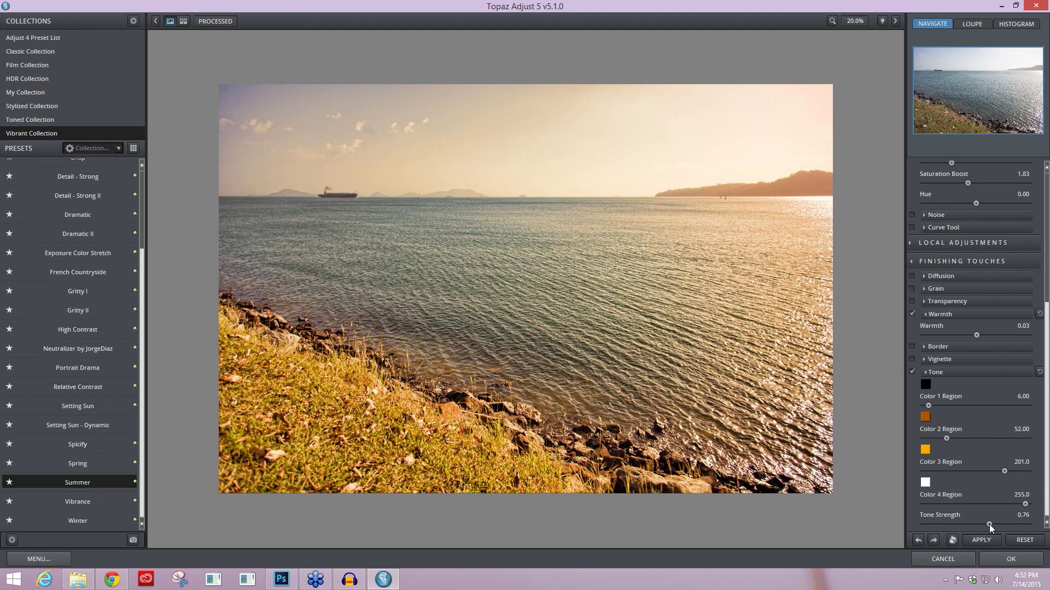
drag(993, 525, 940, 523)
click(939, 523)
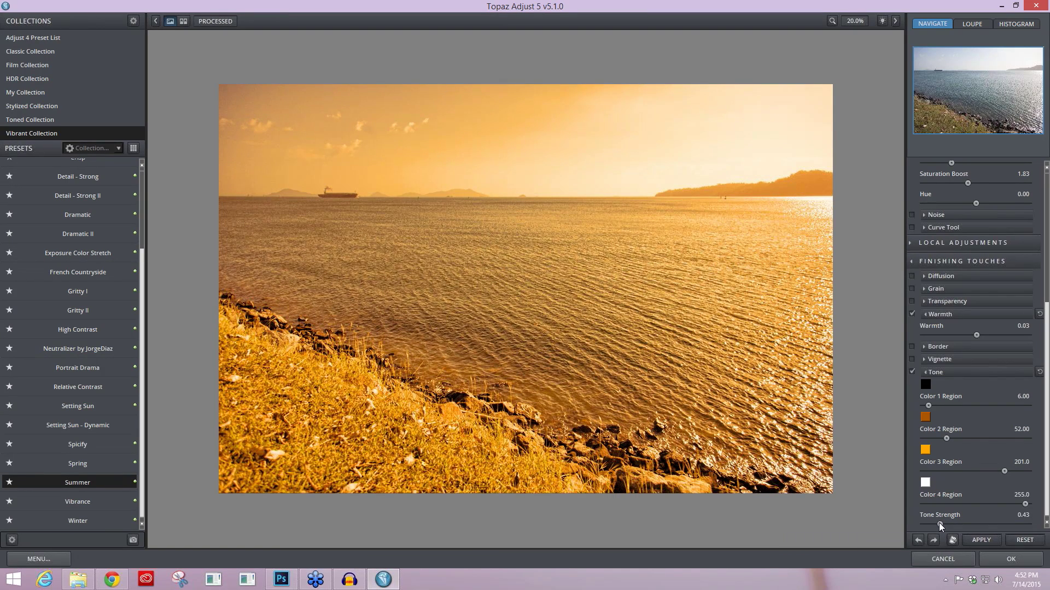
drag(971, 524, 990, 525)
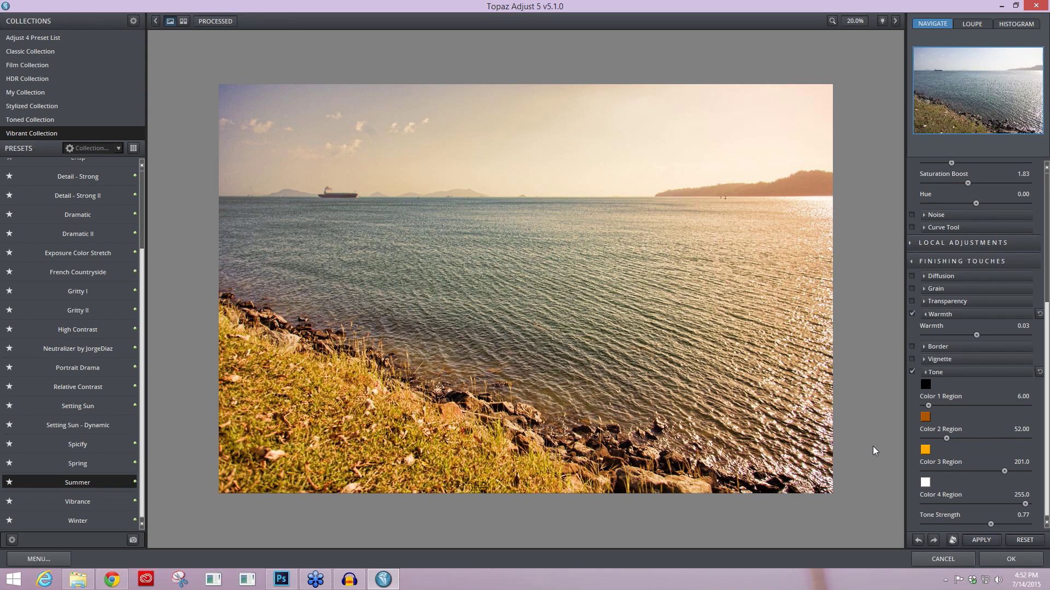
Change the fourth tone color to pale cream (RGB 255, 255, 230) and set Color 1 Region to 0.00
click(925, 482)
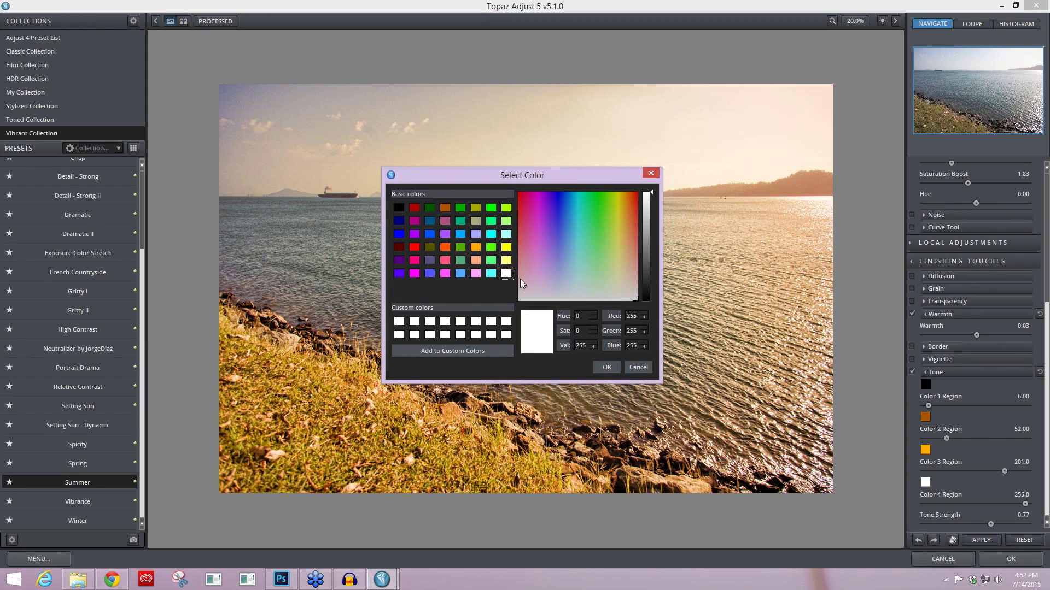
click(617, 290)
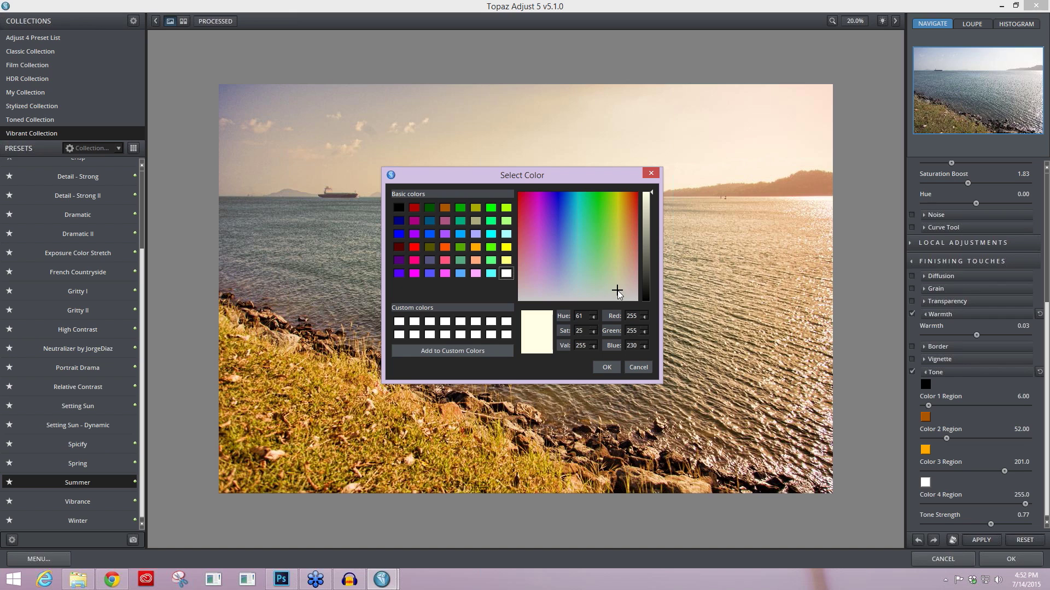
click(601, 365)
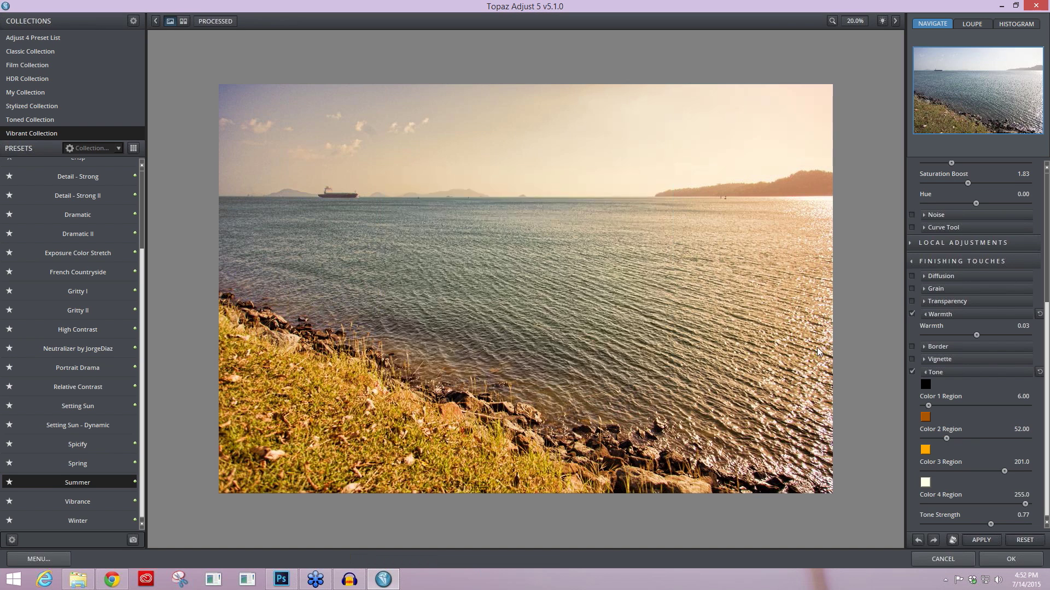
drag(928, 405, 913, 404)
Darken the second tone color to a deep brown with RGB 84, 42, 0
click(924, 418)
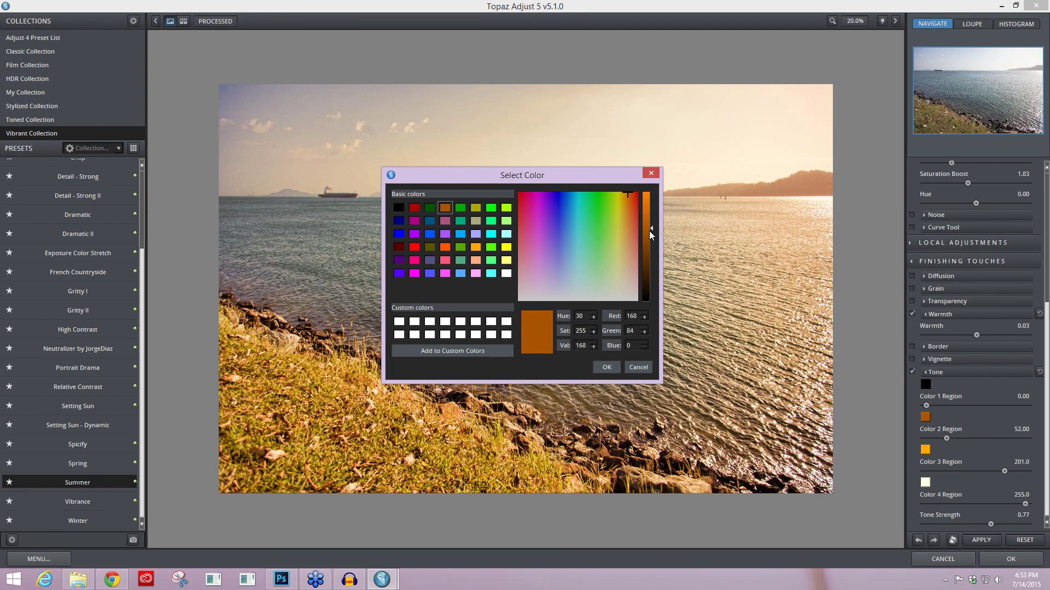
drag(649, 233, 646, 268)
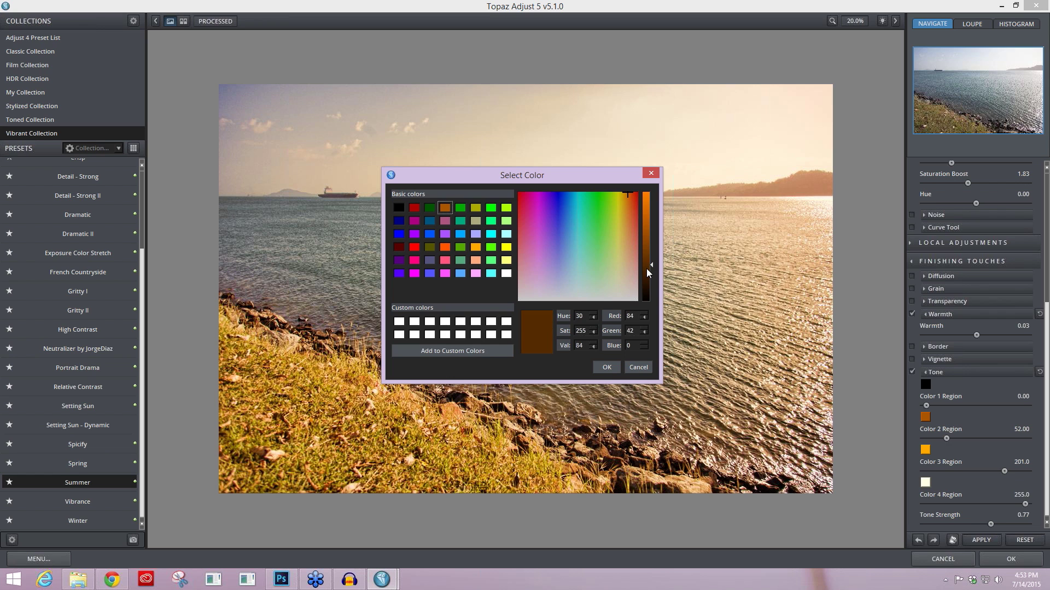
click(606, 367)
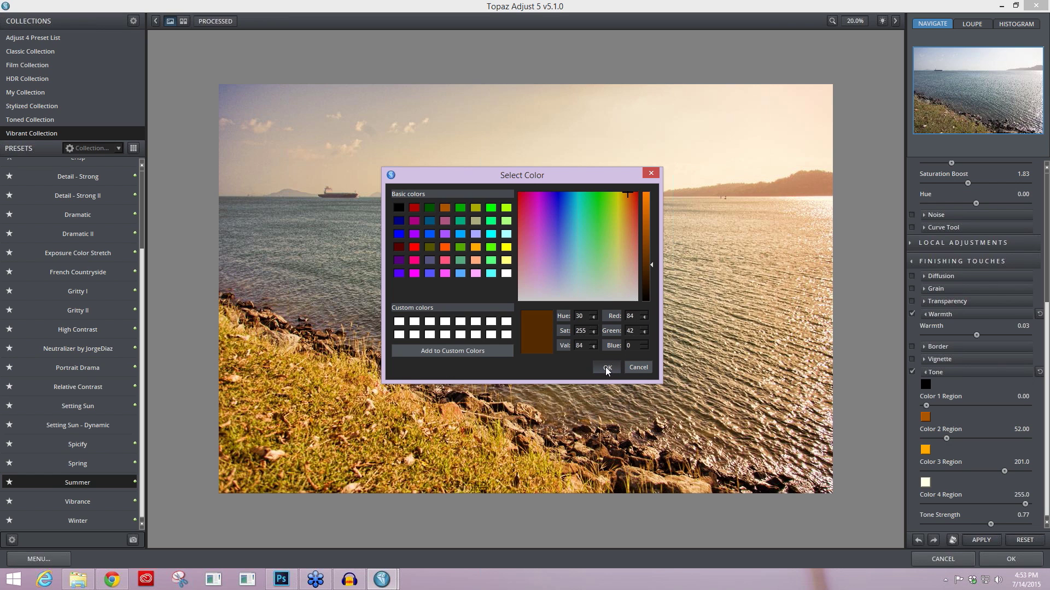
click(648, 366)
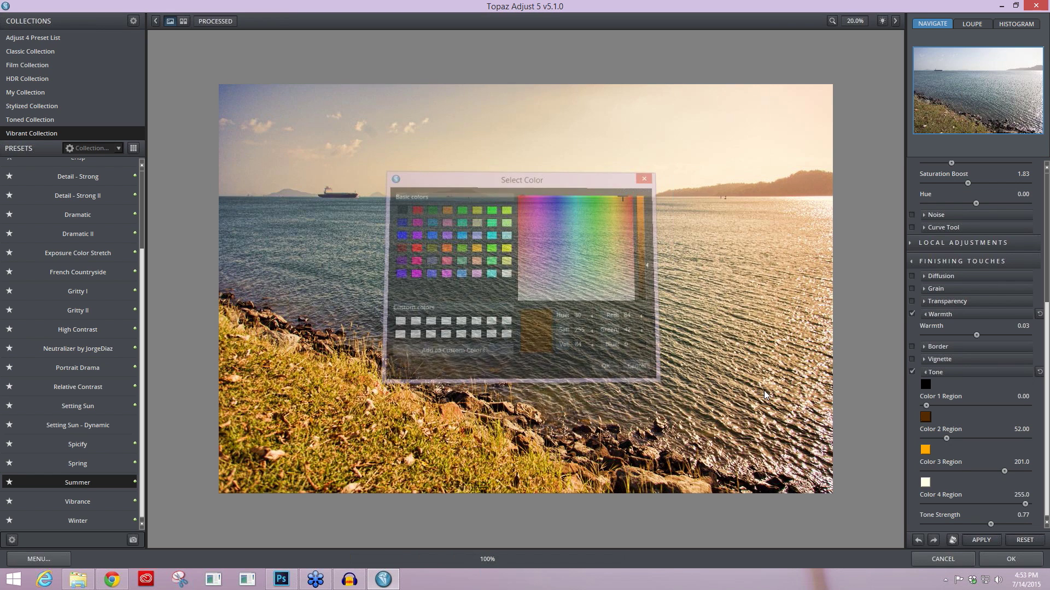
Change the third tone color to muted gold (RGB 195, 142, 50) and compare the photo with Tone off and on
click(925, 449)
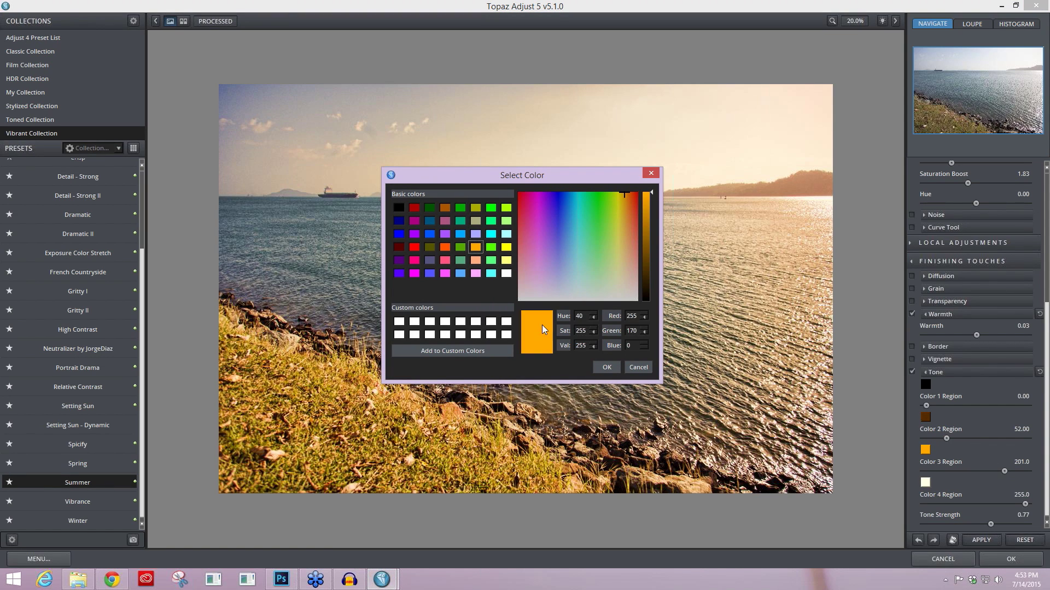
click(648, 215)
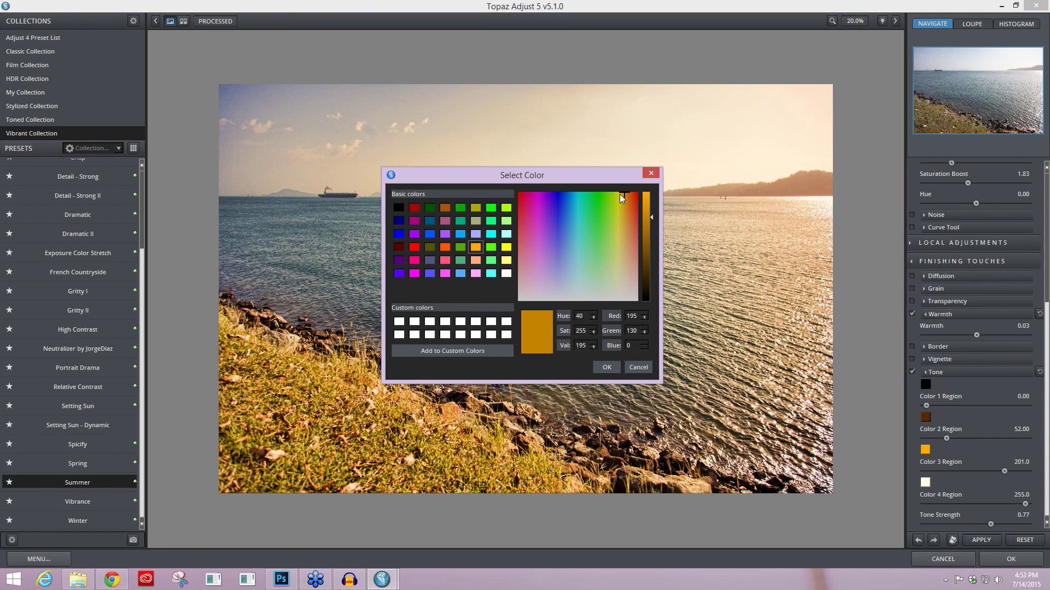
drag(619, 195, 624, 220)
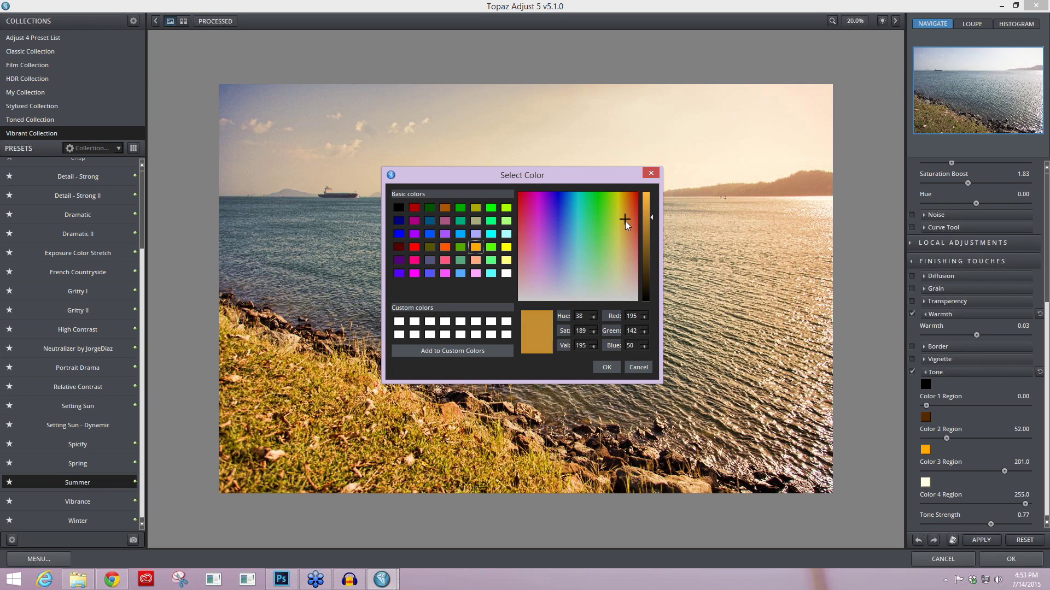
click(604, 365)
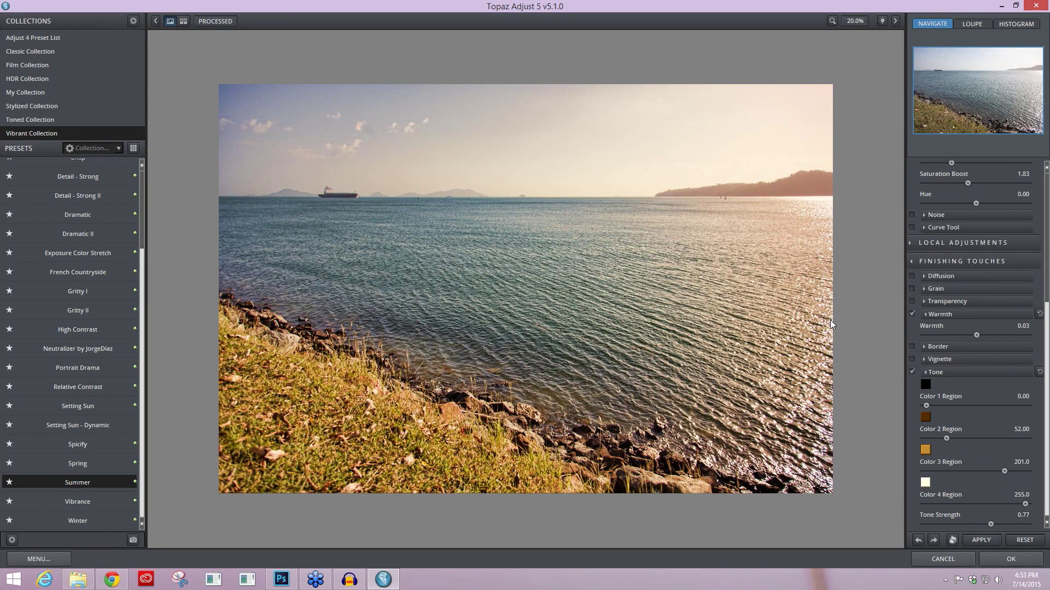
click(911, 371)
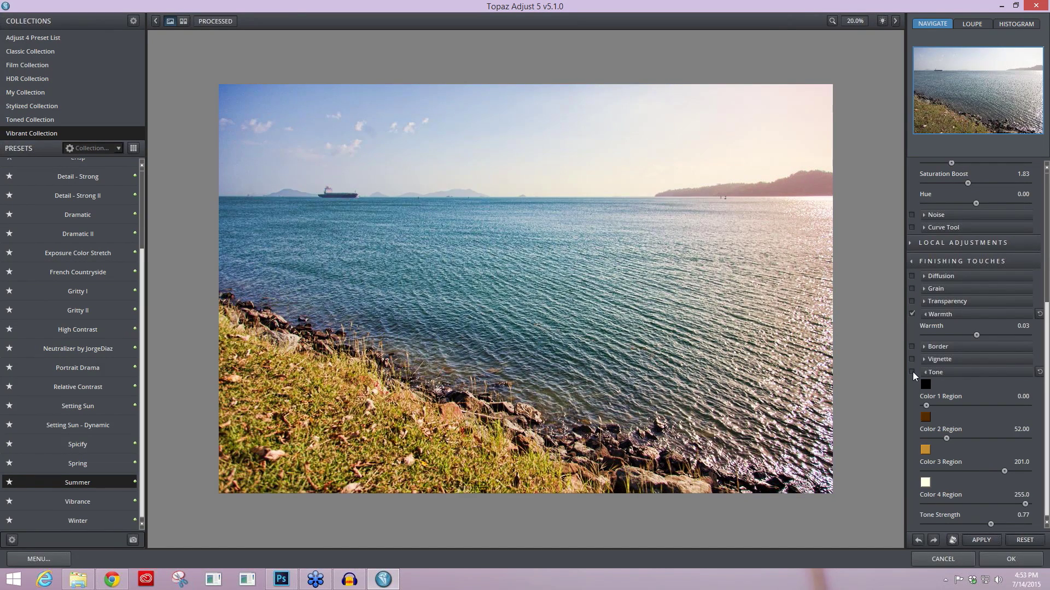
click(912, 372)
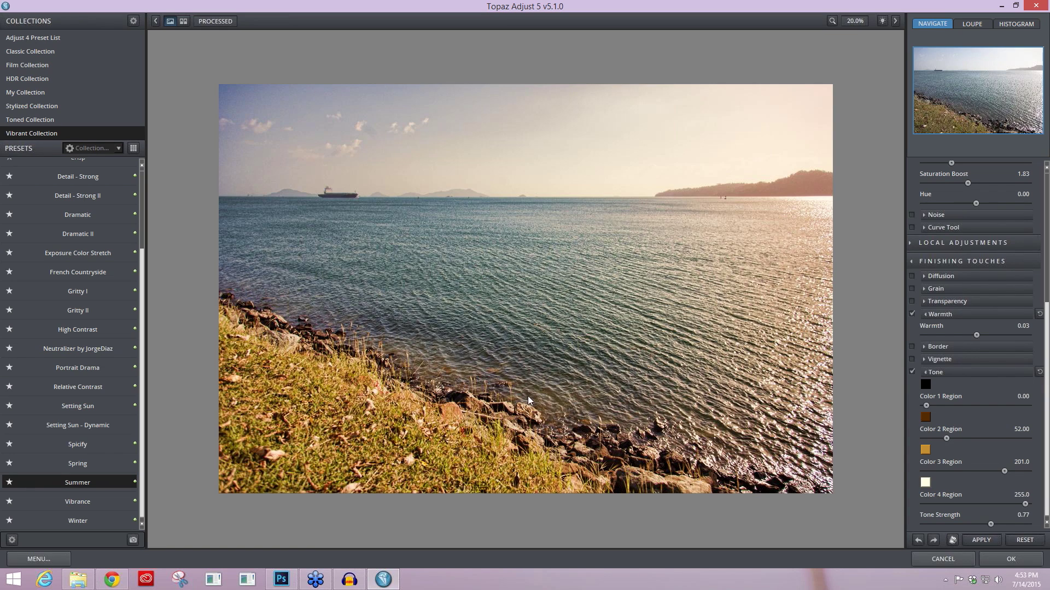
Set up a local Brush Out adjustment with Brush Size 505, Opacity 0.30, Hardness 0.41 and Edge Aware 0.00
click(914, 243)
click(924, 259)
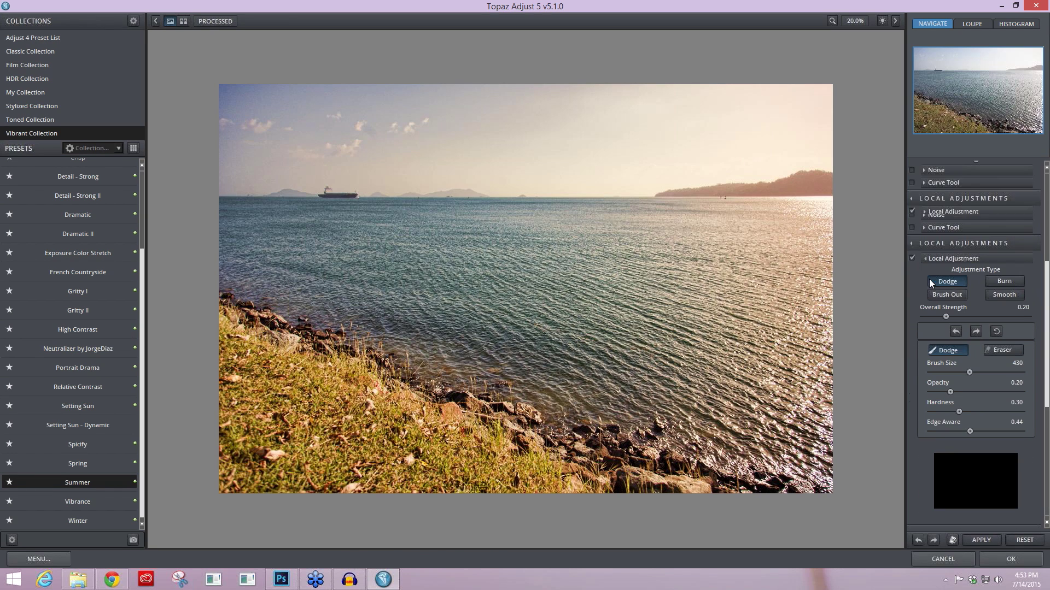
click(944, 296)
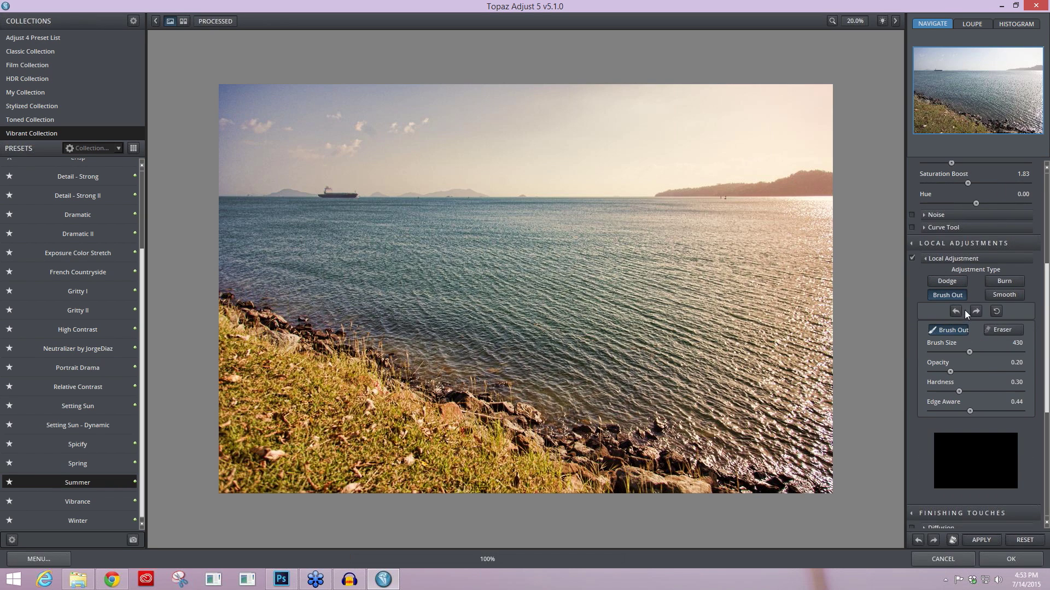
drag(965, 412, 895, 404)
scroll(969, 351, up, 3)
mouse_move(970, 372)
mouse_down()
mouse_move(954, 369)
mouse_move(968, 392)
mouse_up()
Brush out the effect over the grassy bank in the lower-left foreground of the photo
mouse_move(207, 356)
mouse_down()
mouse_move(536, 481)
mouse_move(394, 404)
mouse_move(261, 353)
mouse_up()
mouse_move(242, 394)
mouse_down()
mouse_move(327, 420)
mouse_move(350, 440)
mouse_up()
mouse_move(414, 481)
mouse_down()
mouse_move(495, 482)
mouse_move(461, 476)
mouse_move(567, 500)
mouse_move(470, 472)
mouse_move(345, 413)
mouse_move(232, 443)
mouse_move(268, 479)
mouse_move(225, 389)
mouse_move(389, 455)
mouse_move(339, 479)
mouse_move(217, 469)
mouse_move(233, 484)
mouse_move(462, 487)
mouse_up()
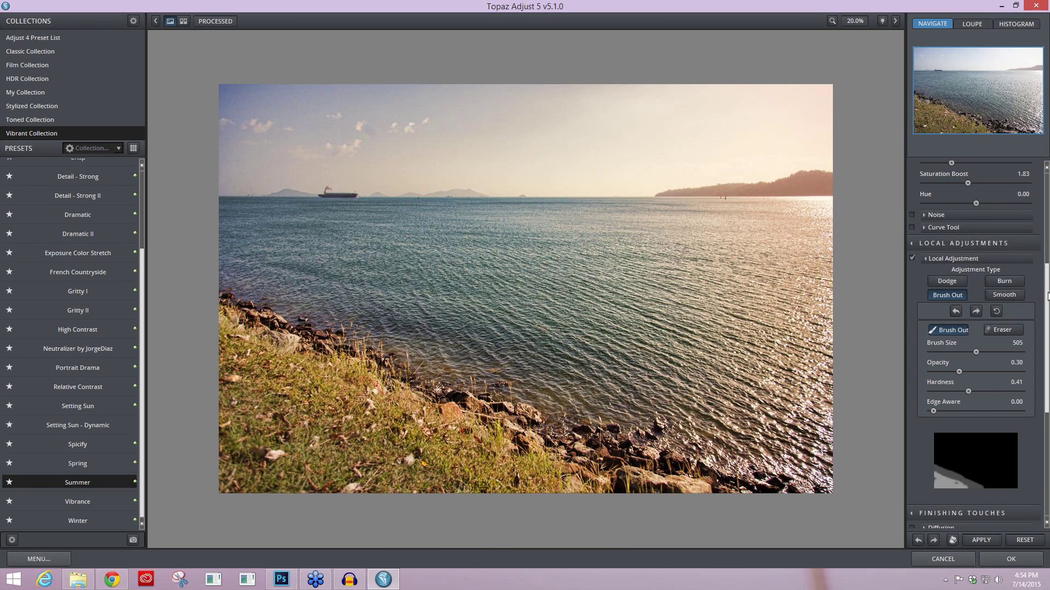
Enable the Vignette finishing touch and accept the Topaz Adjust result to return to Photoshop
scroll(1040, 291, down, 5)
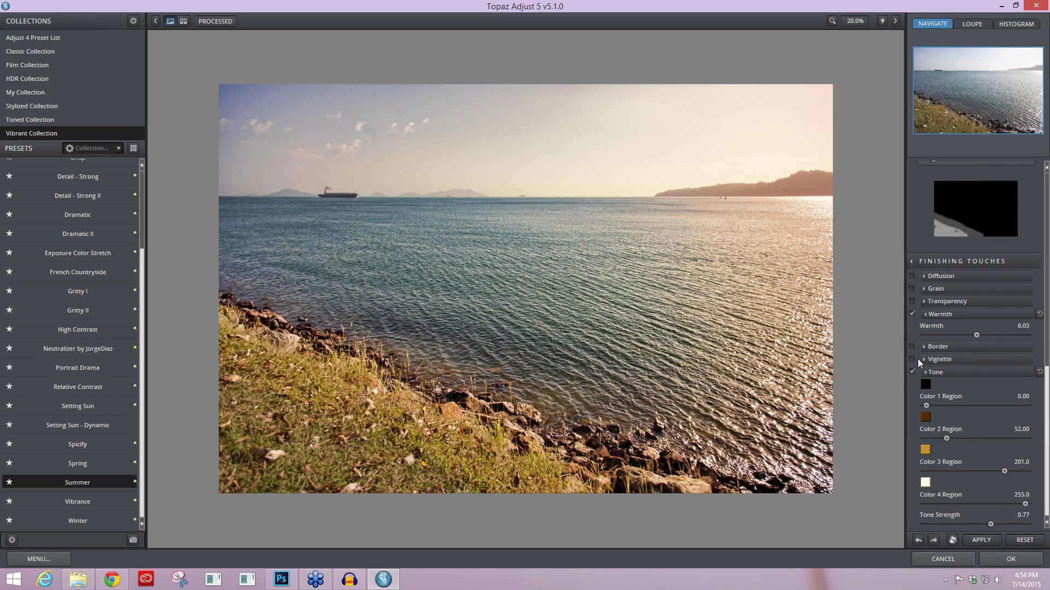
click(911, 359)
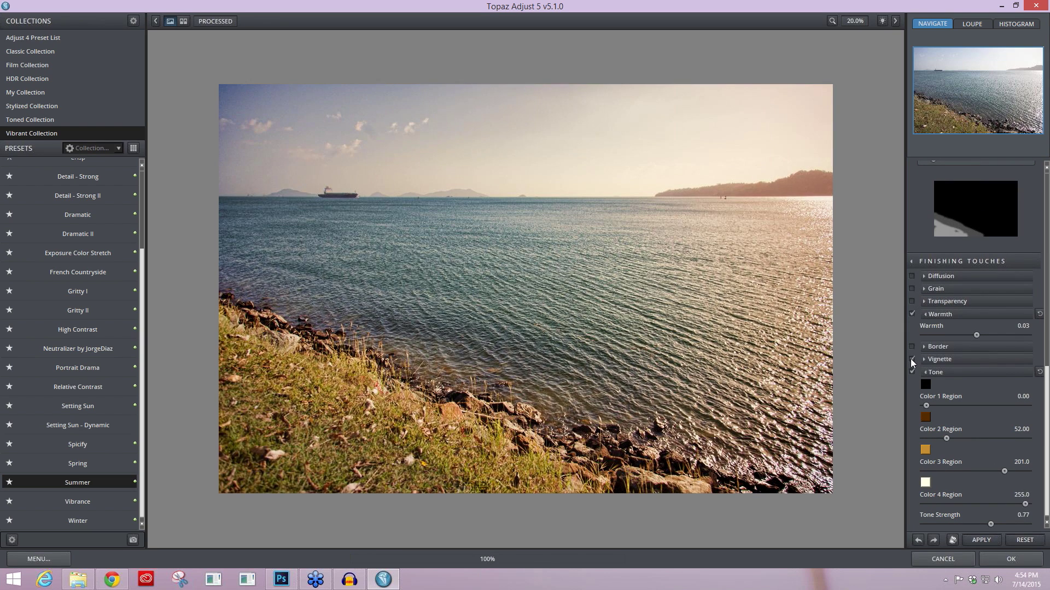
click(992, 549)
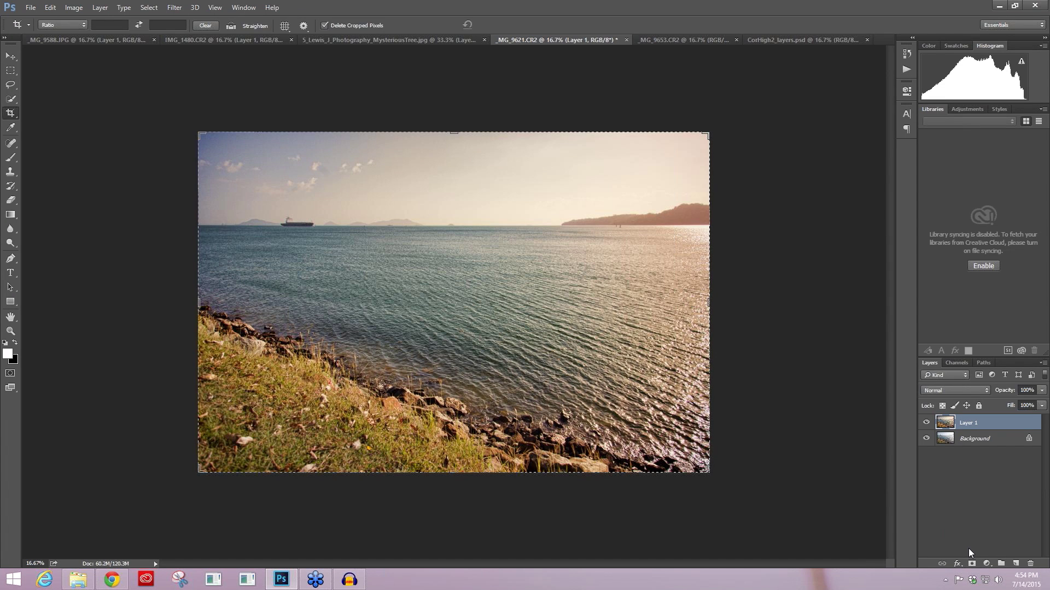
Compare the seascape with Layer 1 hidden and shown, and set the layer's opacity to 69%
click(926, 422)
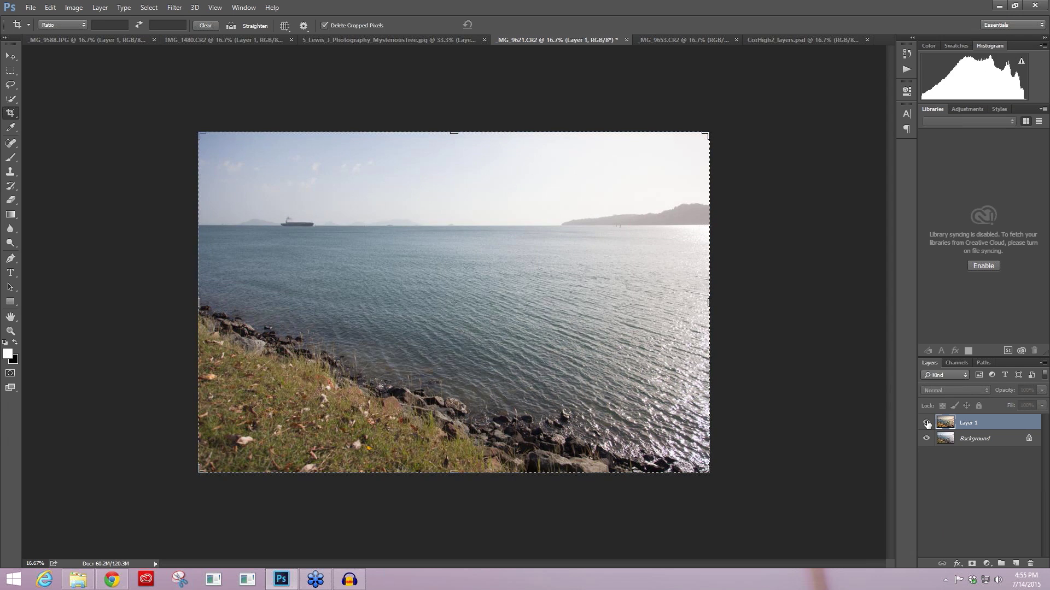
click(926, 423)
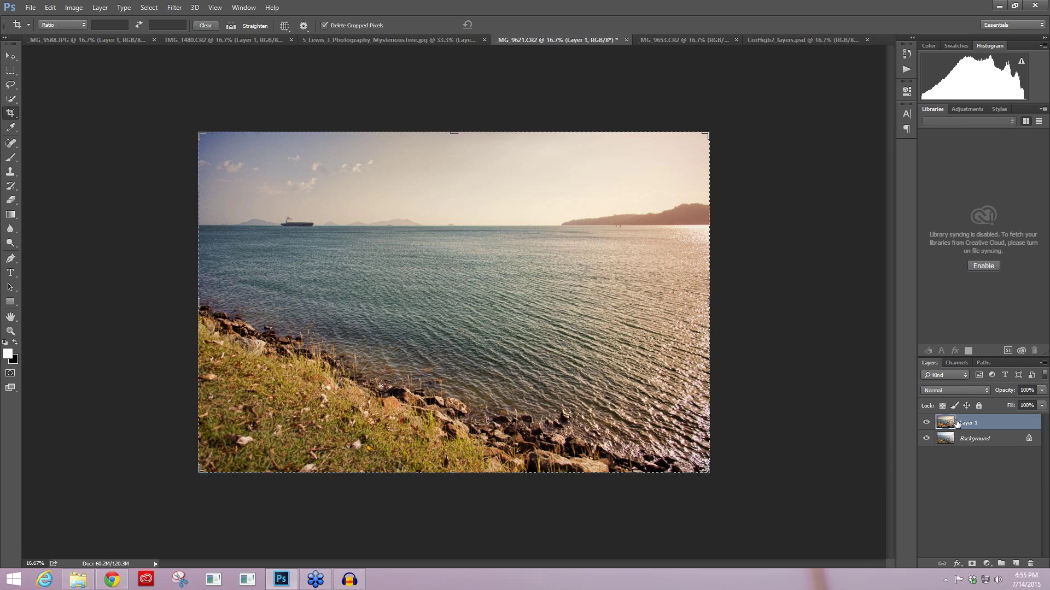
click(1042, 392)
drag(1037, 402, 1024, 406)
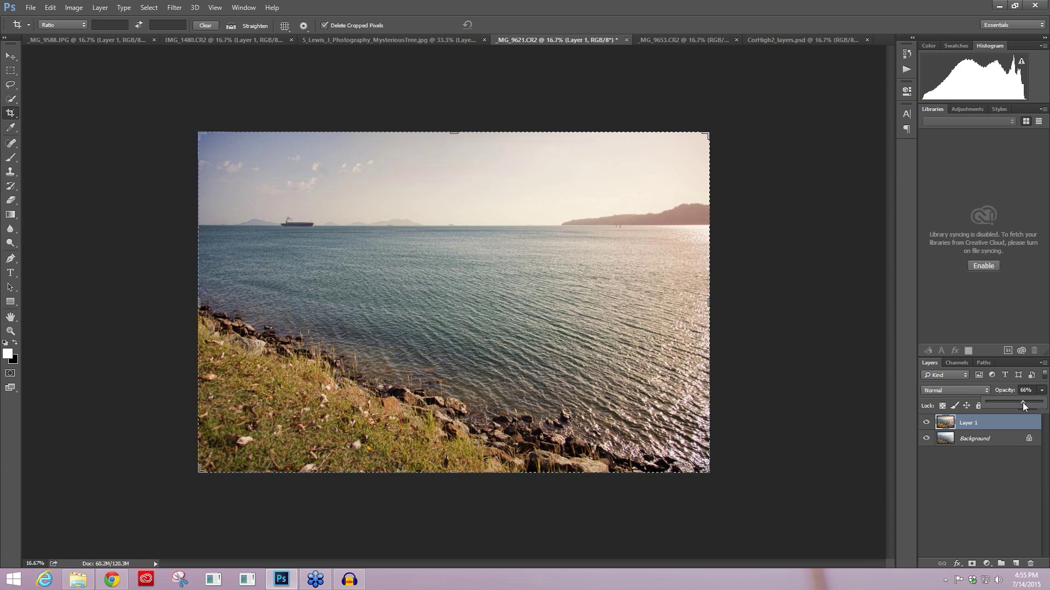
drag(1025, 405, 1026, 406)
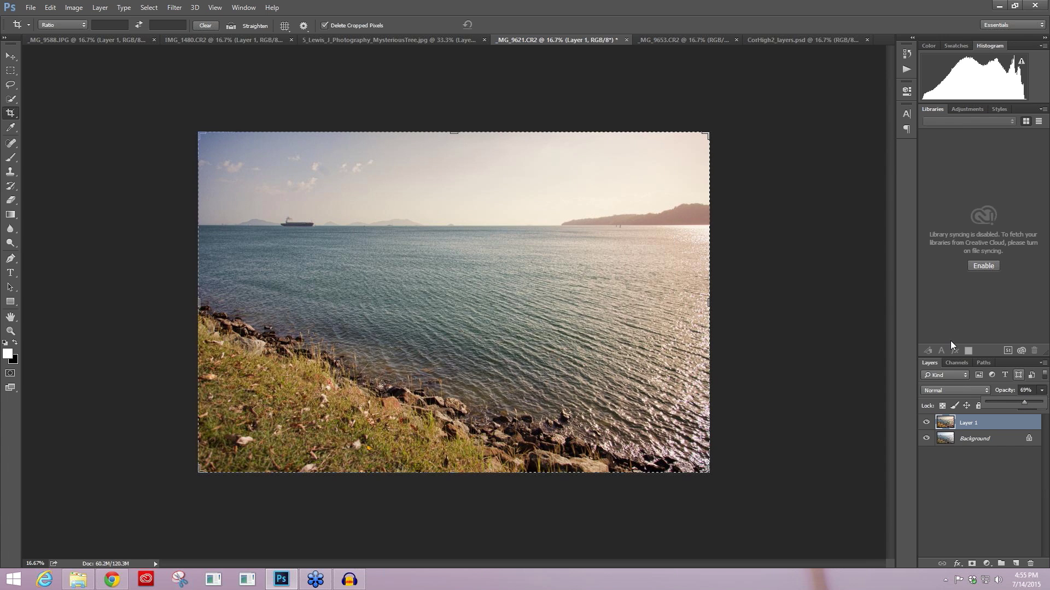